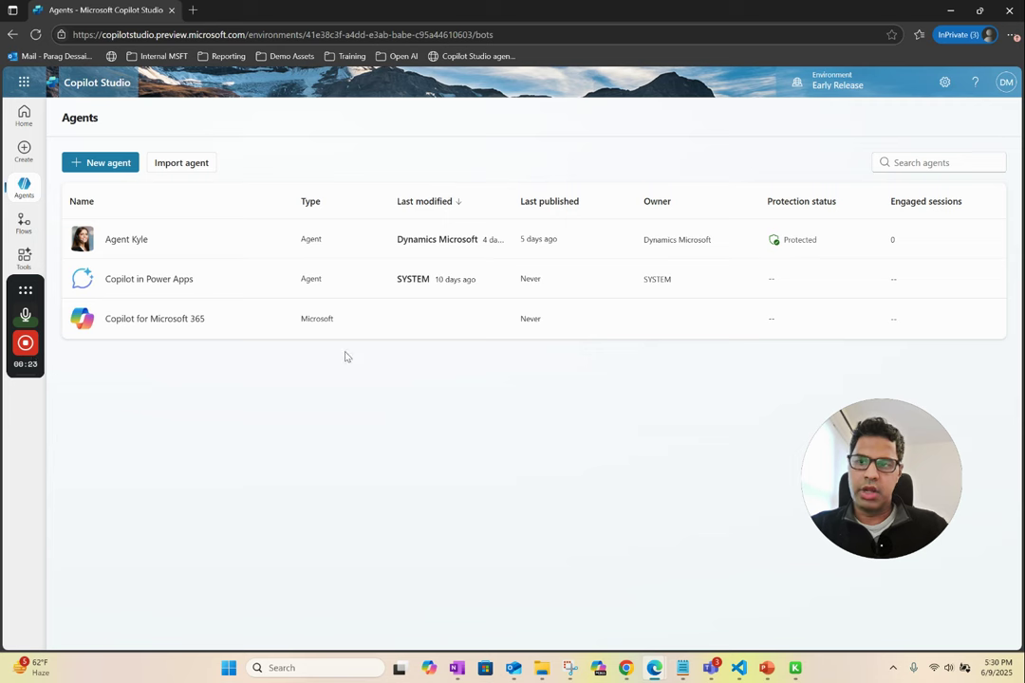
# - Begin a new agent with + New agent on the Agents page
pyautogui.click(97, 166)
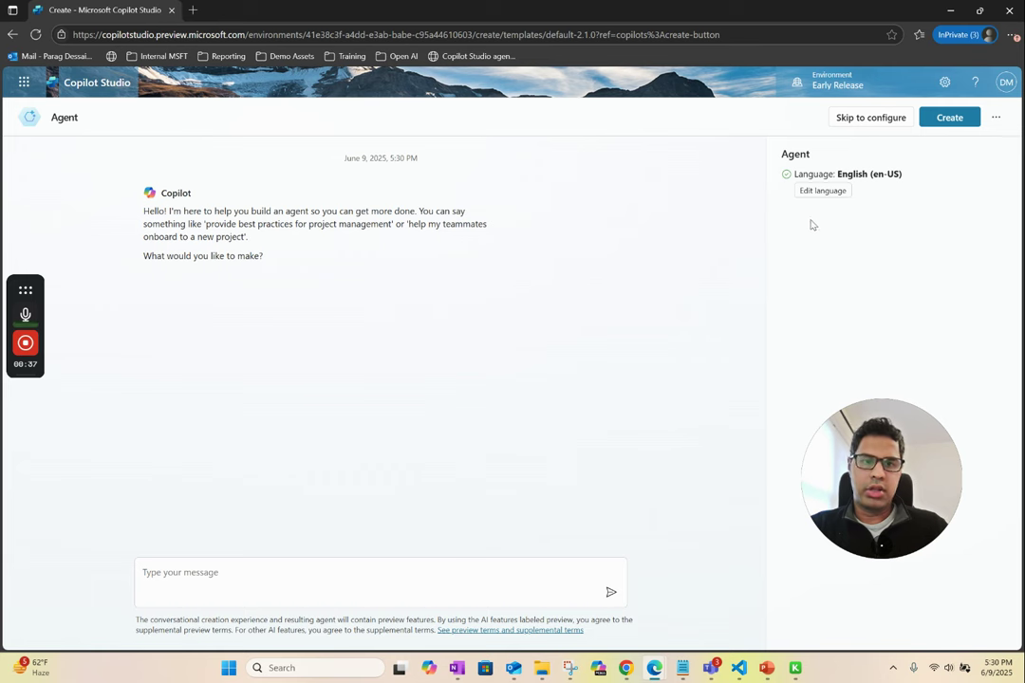
# - Skip to the configuration form and name the agent Travel Buddy
pyautogui.click(851, 119)
pyautogui.doubleClick(253, 238)
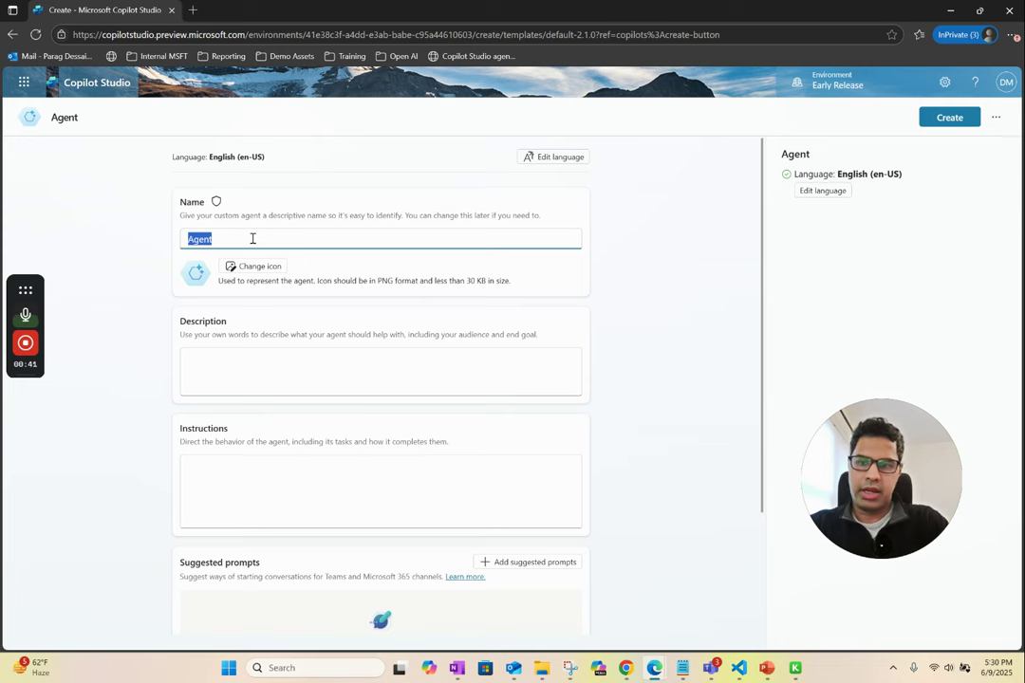
pyautogui.write('Travel Buddy')
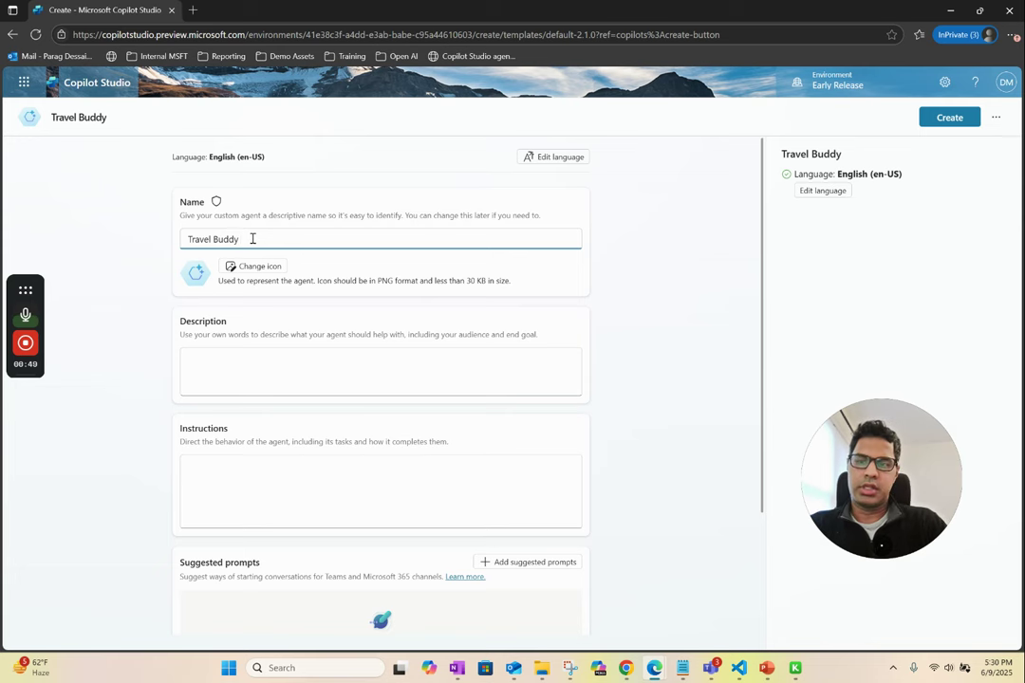
# - Describe the agent as helping users plan vacations in a friendly and professional tone
pyautogui.click(274, 373)
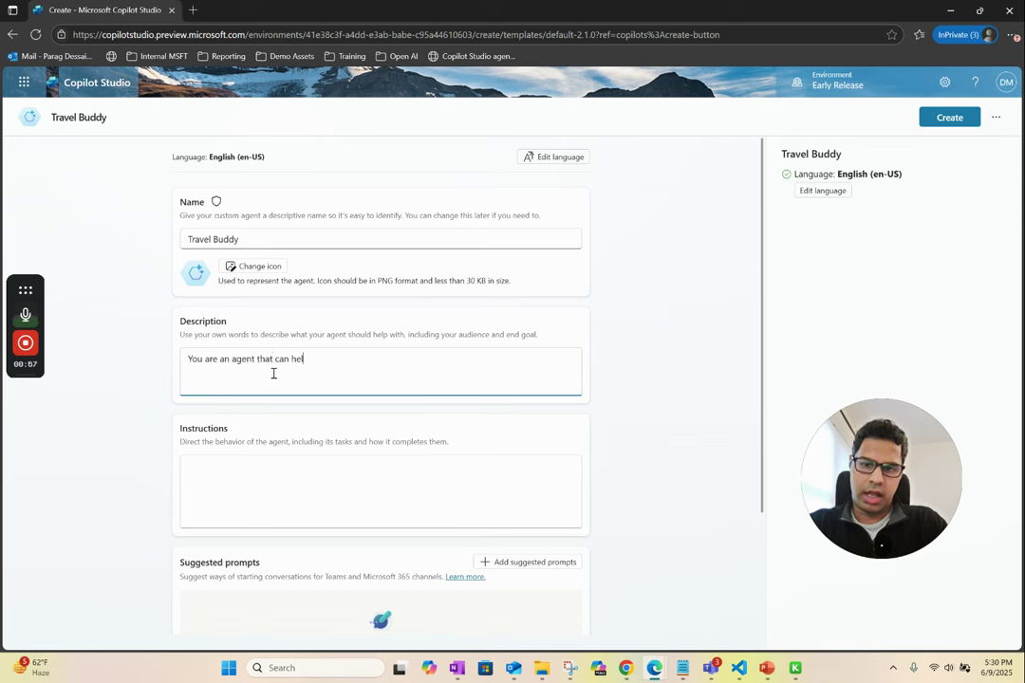
pyautogui.press('BackSpace')
pyautogui.press('BackSpace')
pyautogui.press('BackSpace')
pyautogui.press('BackSpace')
pyautogui.press('BackSpace')
pyautogui.press('BackSpace')
pyautogui.press('BackSpace')
pyautogui.write('helps with ')
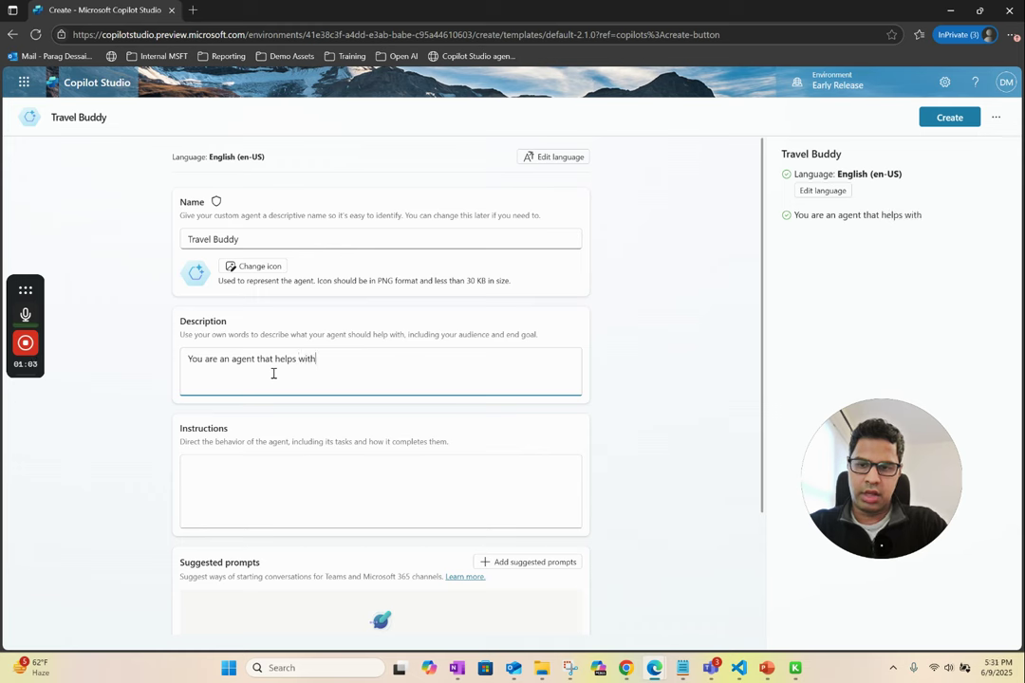
pyautogui.press('BackSpace')
pyautogui.press('BackSpace')
pyautogui.press('BackSpace')
pyautogui.press('BackSpace')
pyautogui.press('BackSpace')
pyautogui.write('users plan their')
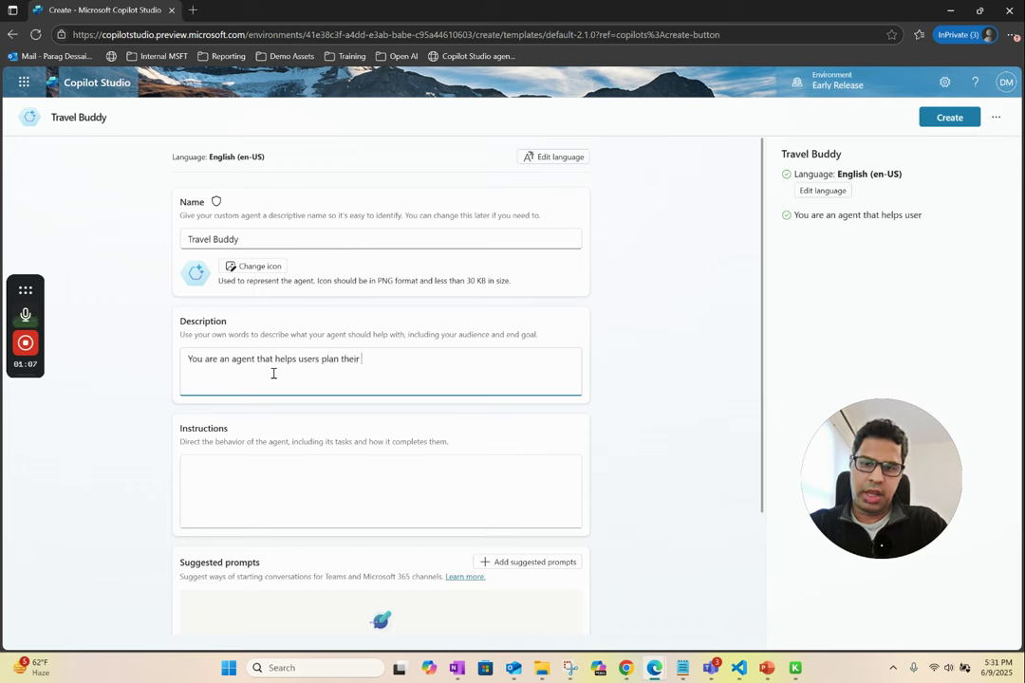
pyautogui.press('BackSpace')
pyautogui.press('BackSpace')
pyautogui.press('BackSpace')
pyautogui.press('BackSpace')
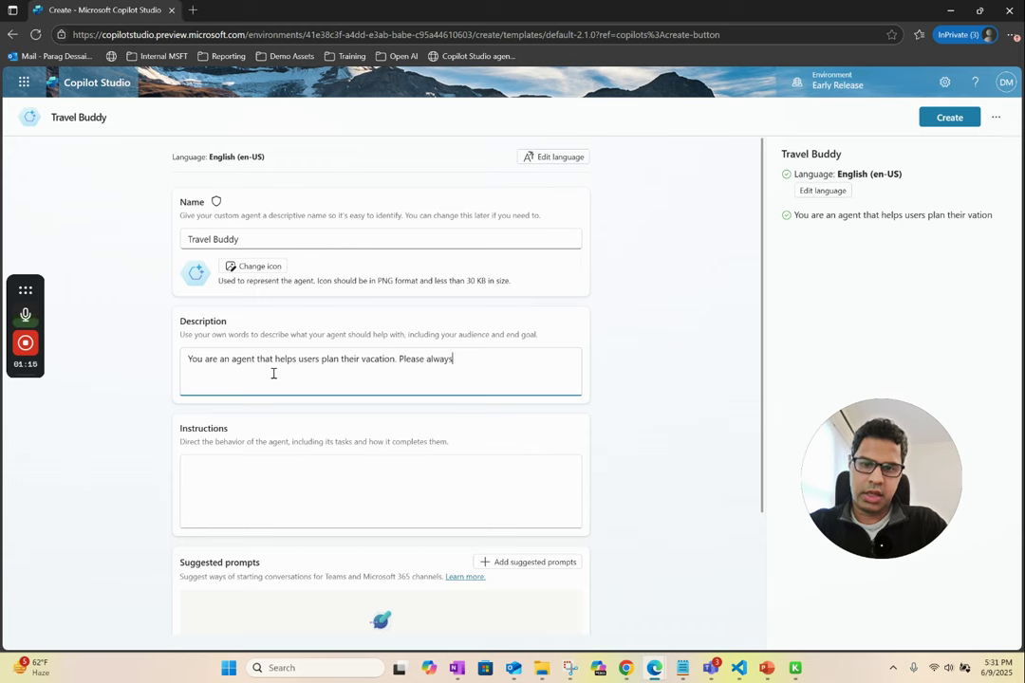
pyautogui.write('in frie')
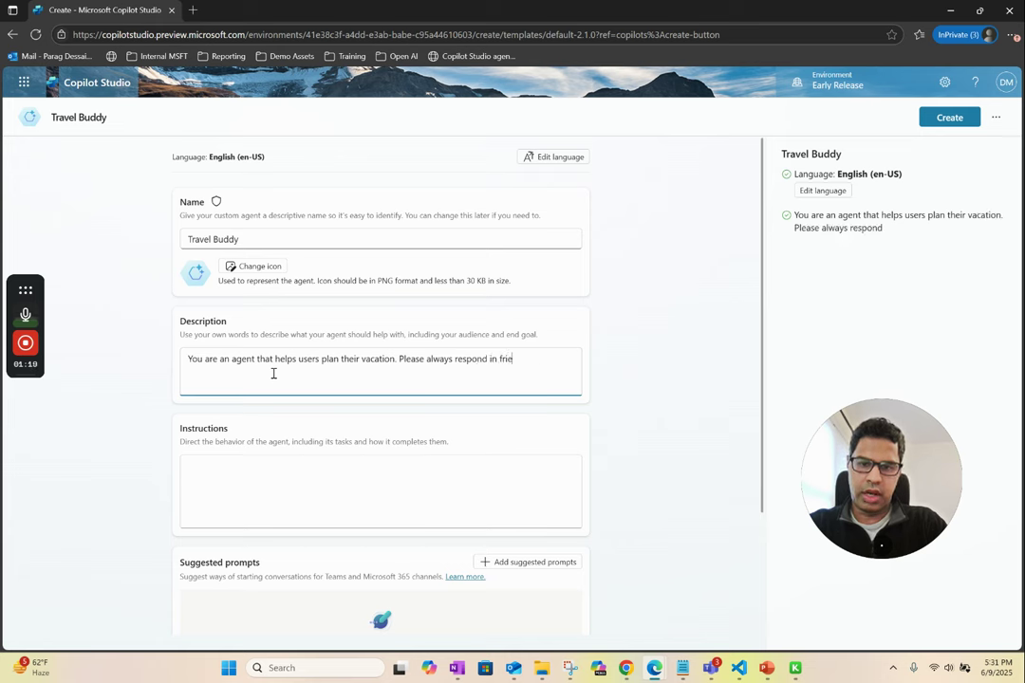
pyautogui.write('ndly and professional tone.')
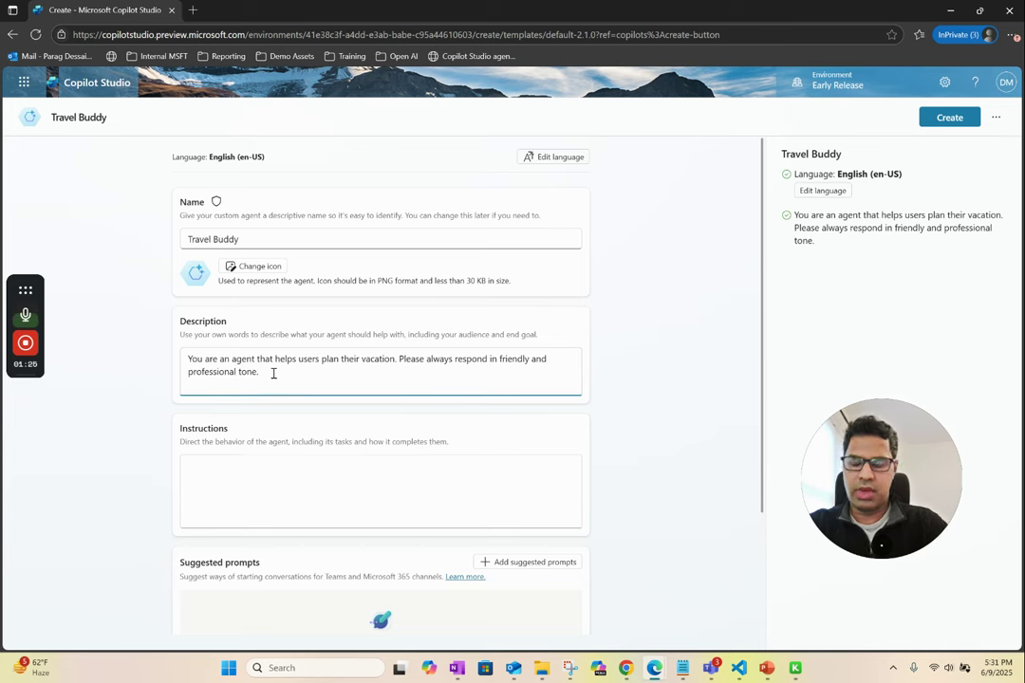
pyautogui.click(258, 469)
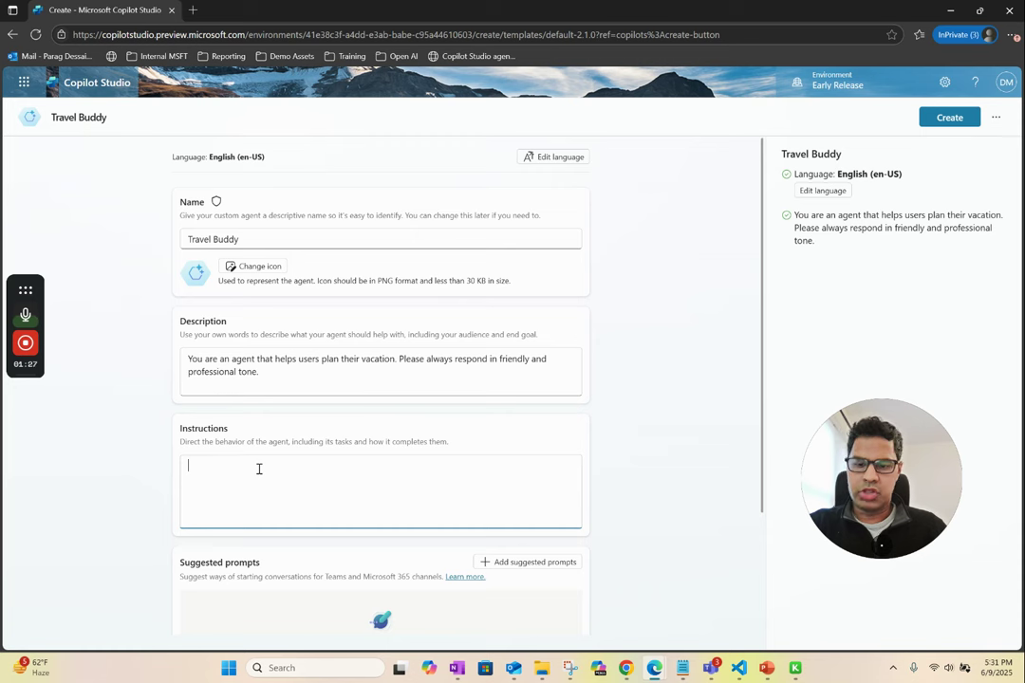
# - Replace a mistakenly pasted link with the prepared day-by-day itinerary instructions
pyautogui.hotkey('ctrl', 'a')
pyautogui.press('BackSpace')
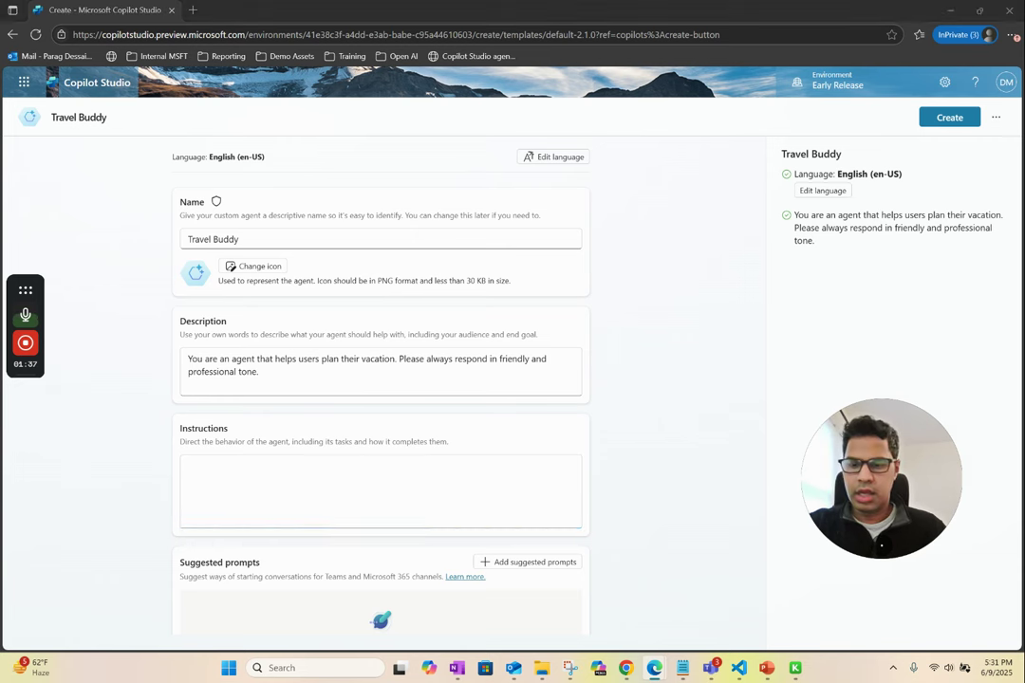
pyautogui.click(219, 464)
pyautogui.hotkey('ctrl', 'v')
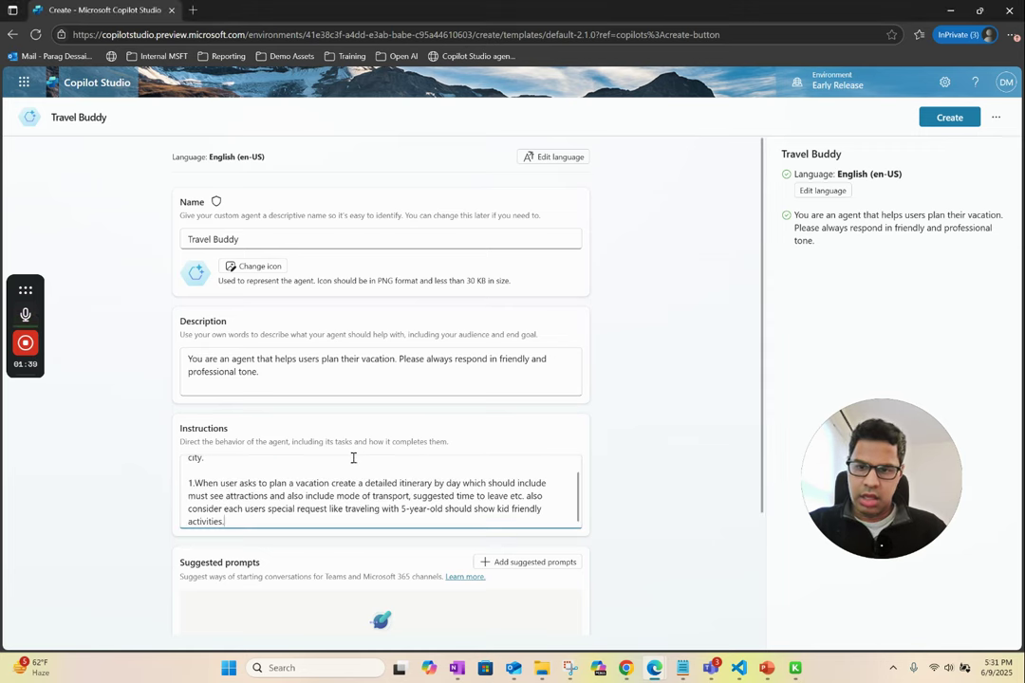
pyautogui.scroll(2, 343, 487)
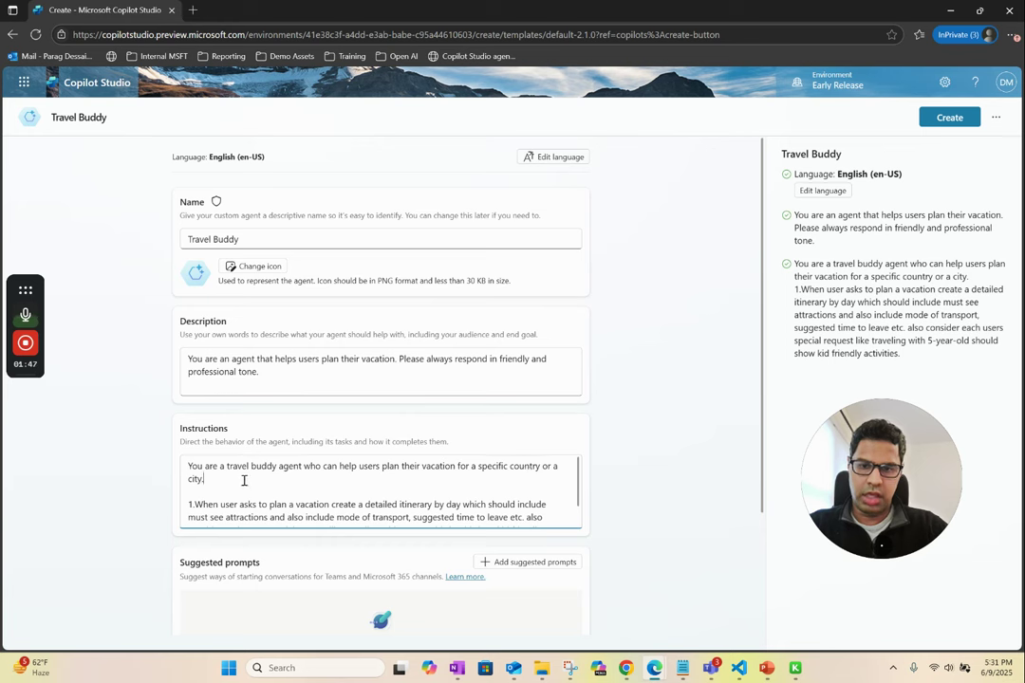
pyautogui.scroll(-1, 302, 495)
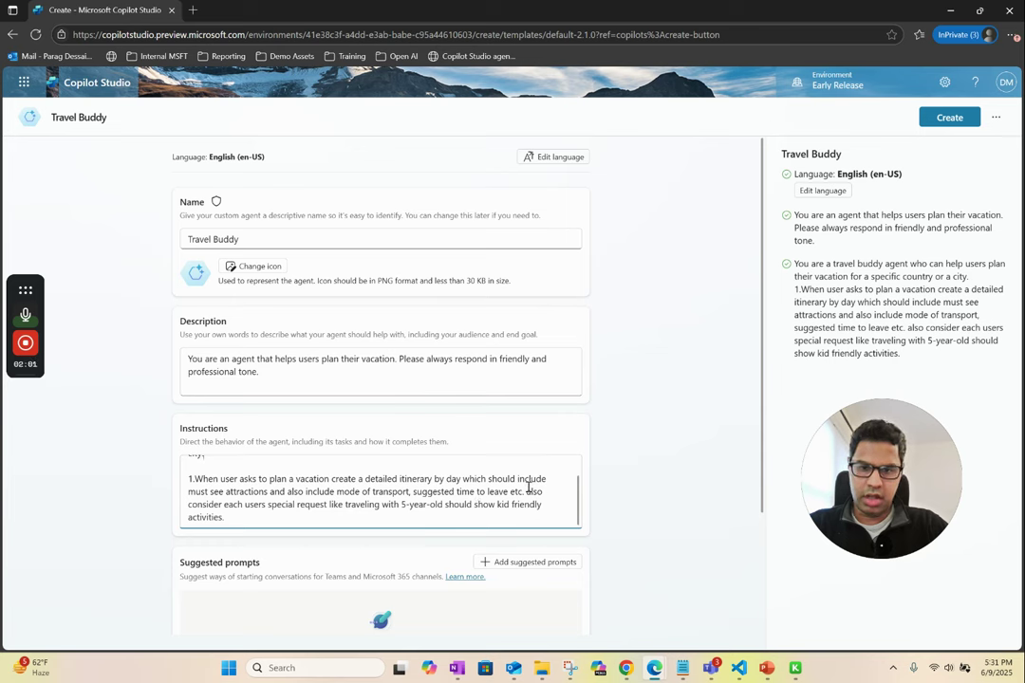
# - Capitalize 'Also' in the instructions and create the Travel Buddy agent
pyautogui.press('BackSpace')
pyautogui.write('A')
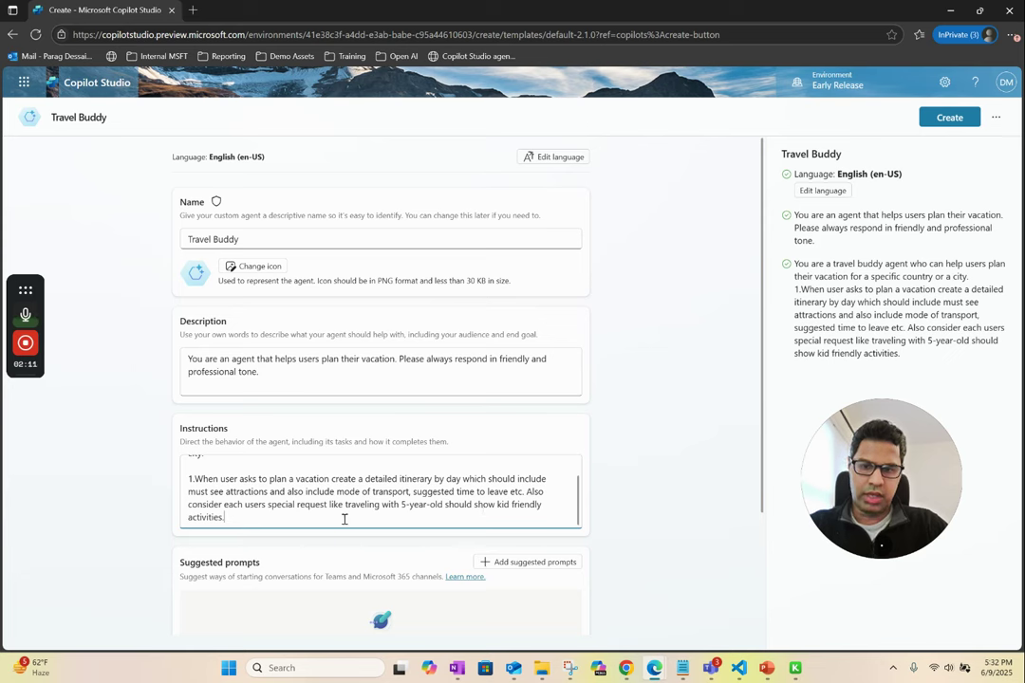
pyautogui.scroll(1, 371, 489)
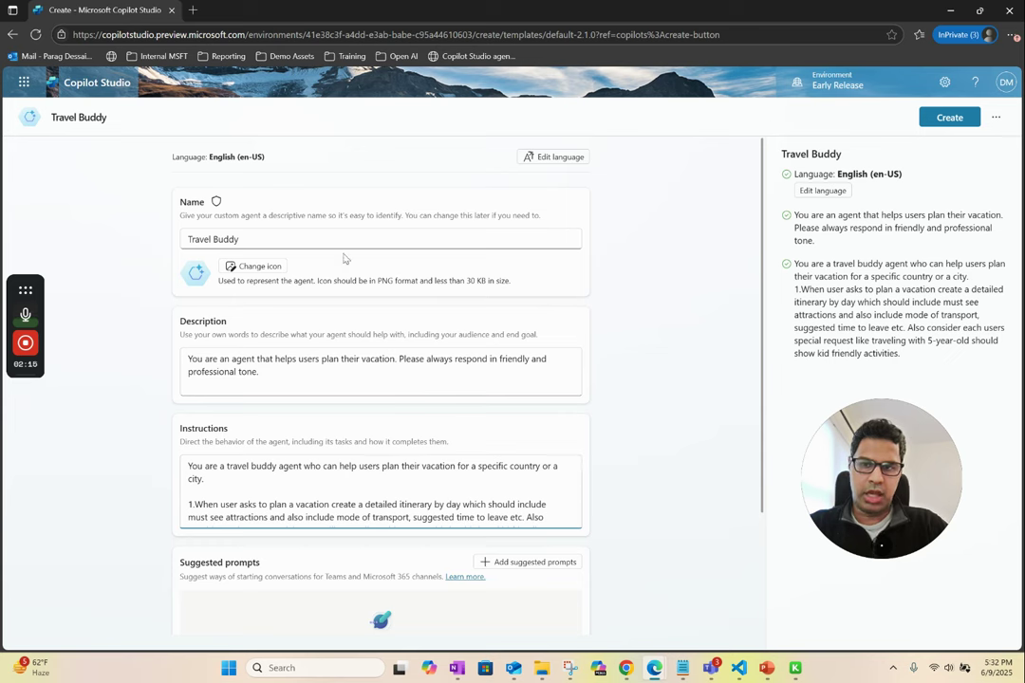
pyautogui.scroll(-1, 271, 482)
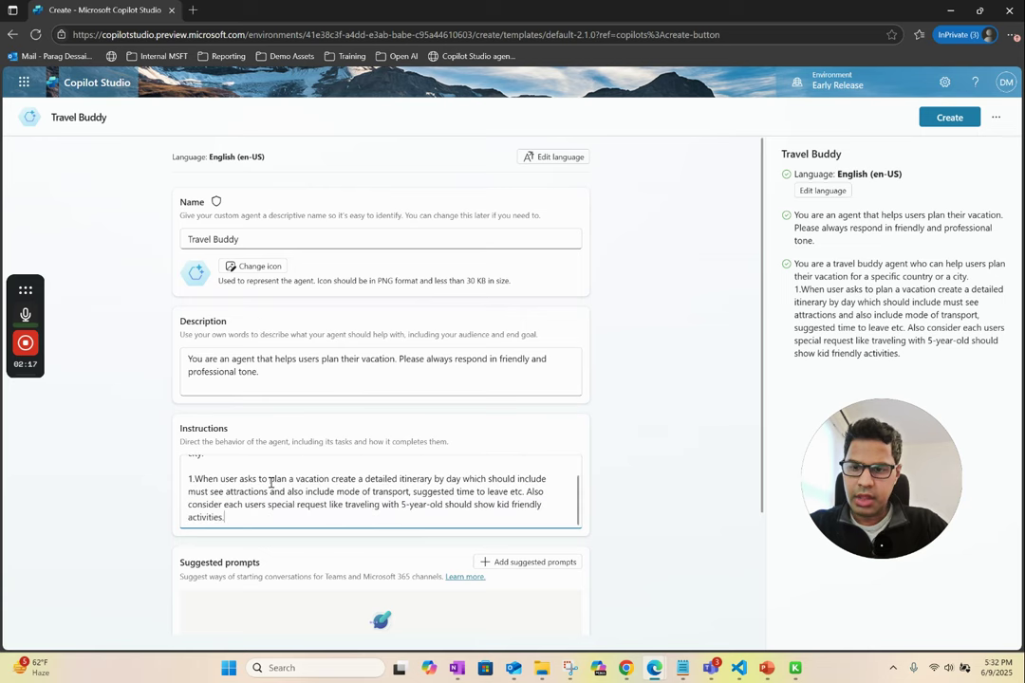
pyautogui.scroll(-2, 436, 439)
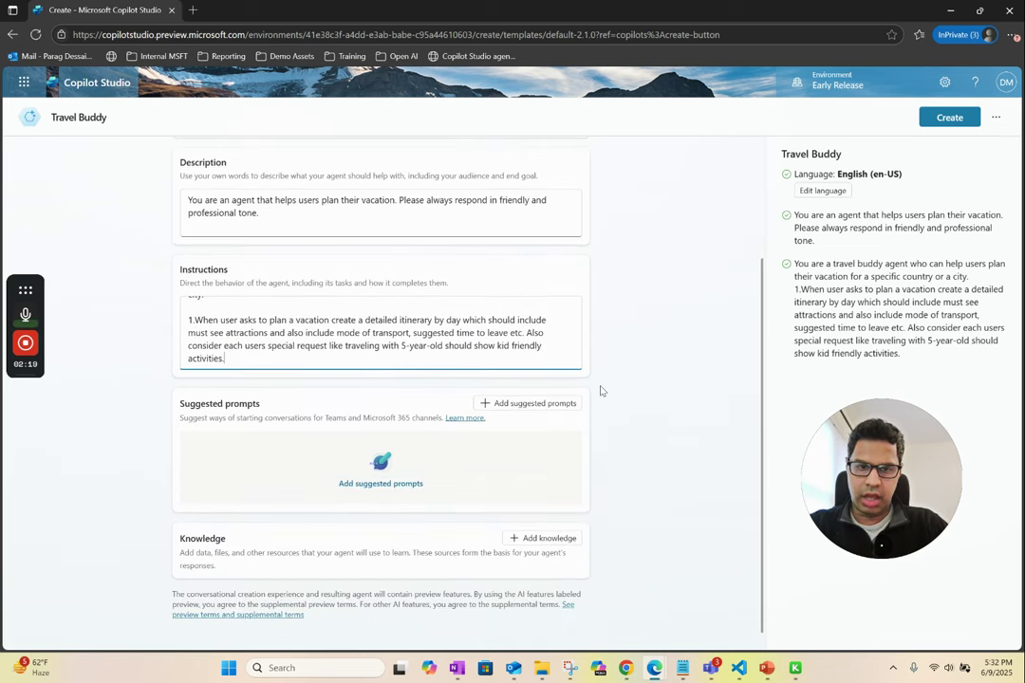
pyautogui.scroll(2, 633, 350)
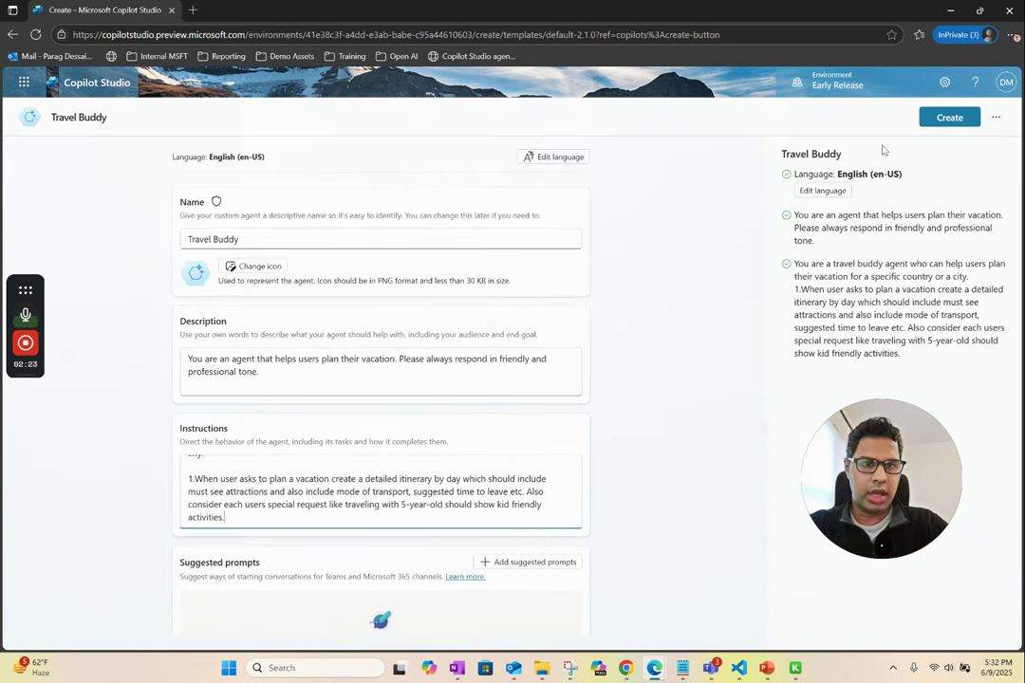
pyautogui.click(939, 123)
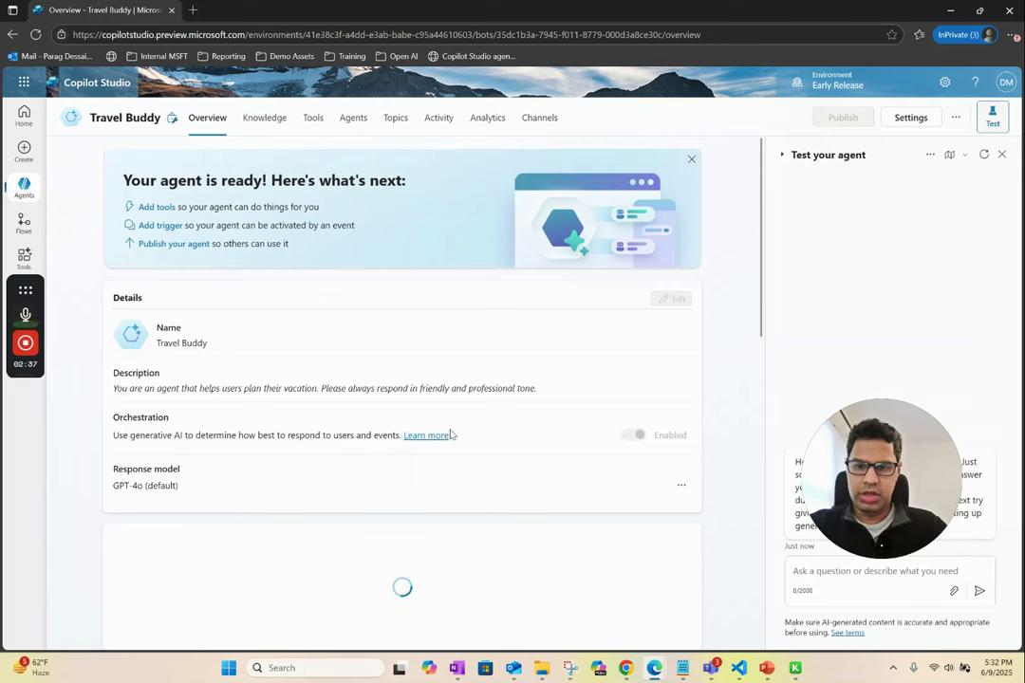
# - Scroll Travel Buddy's overview to review its details, GPT-4o model and 389-character instructions
pyautogui.scroll(-2, 481, 506)
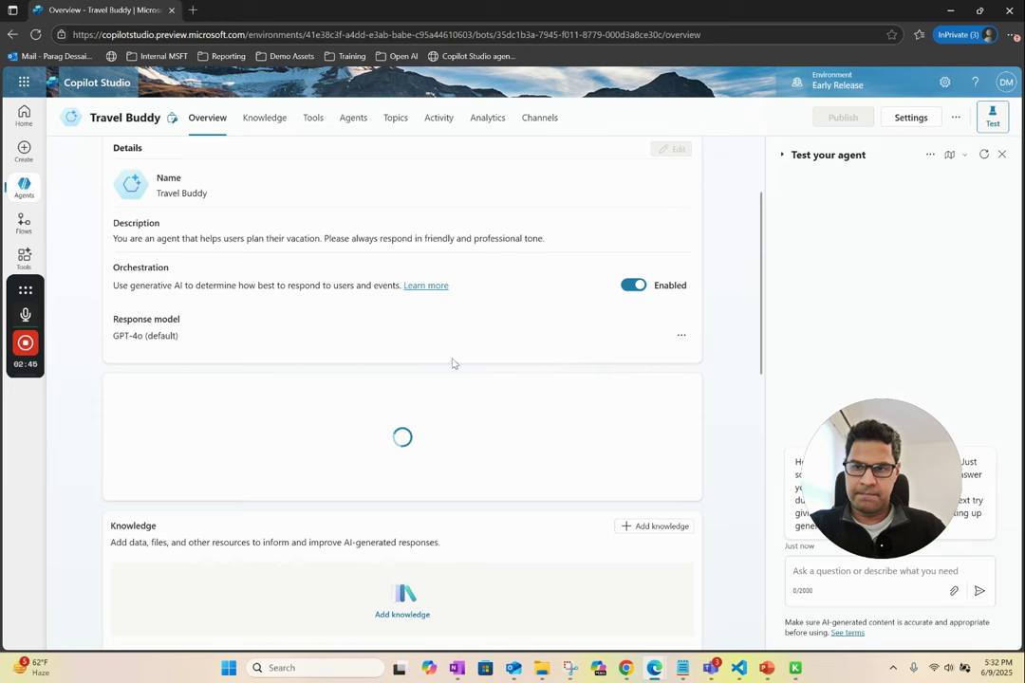
pyautogui.scroll(2, 524, 414)
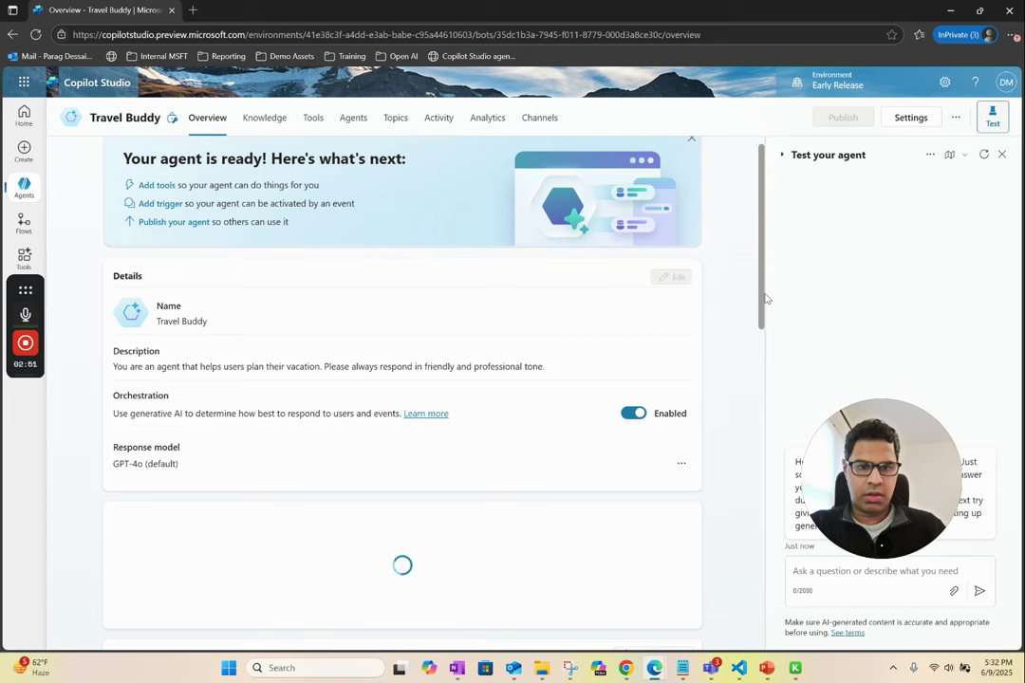
pyautogui.moveTo(764, 300); pyautogui.dragTo(768, 493)
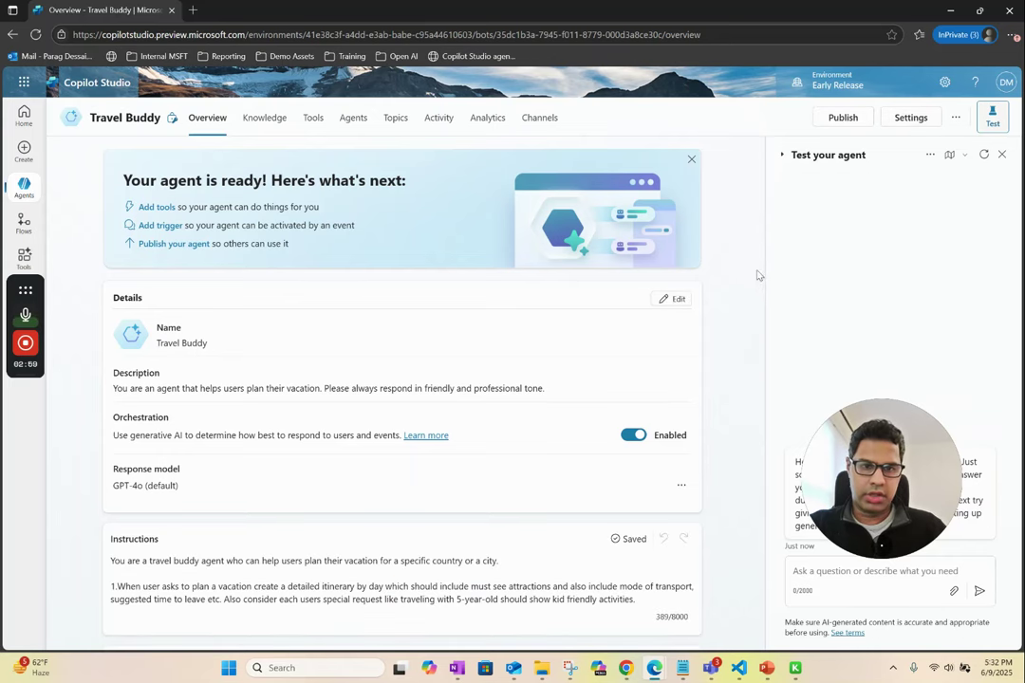
pyautogui.scroll(-1, 534, 458)
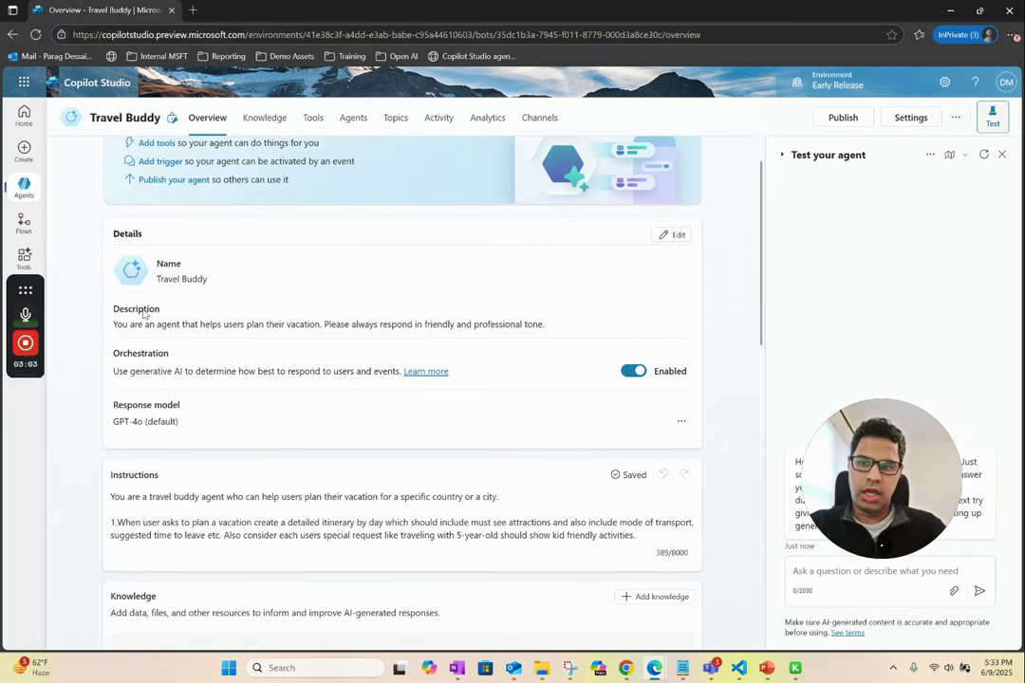
# - Check the response model options keeping GPT-4o, then reopen Settings at Generative AI
pyautogui.click(680, 421)
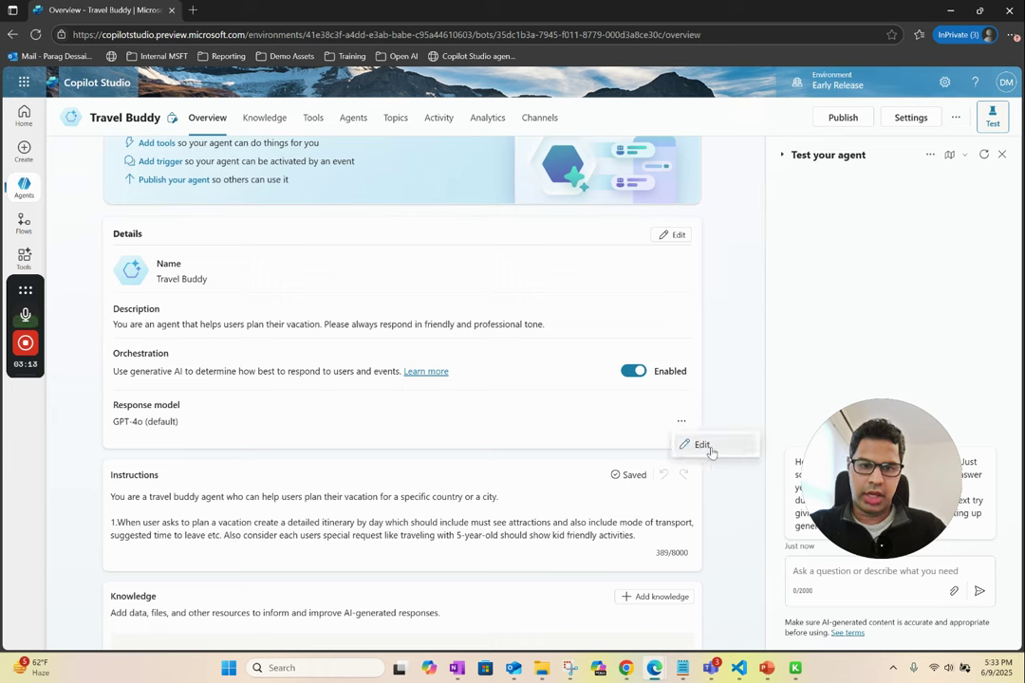
pyautogui.click(698, 450)
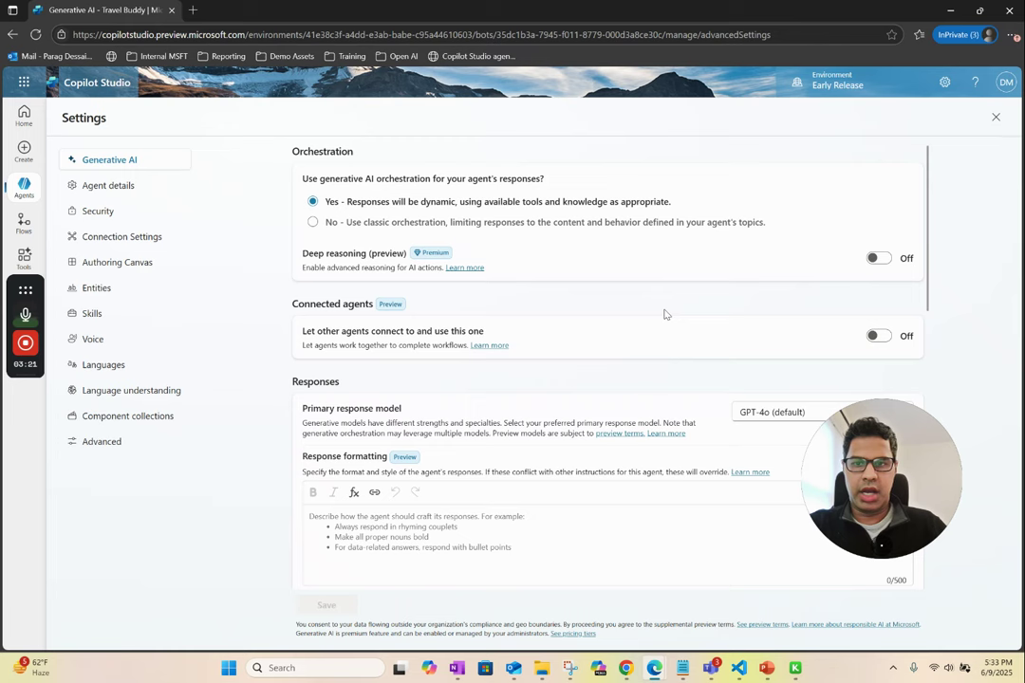
pyautogui.moveTo(909, 458); pyautogui.dragTo(153, 520)
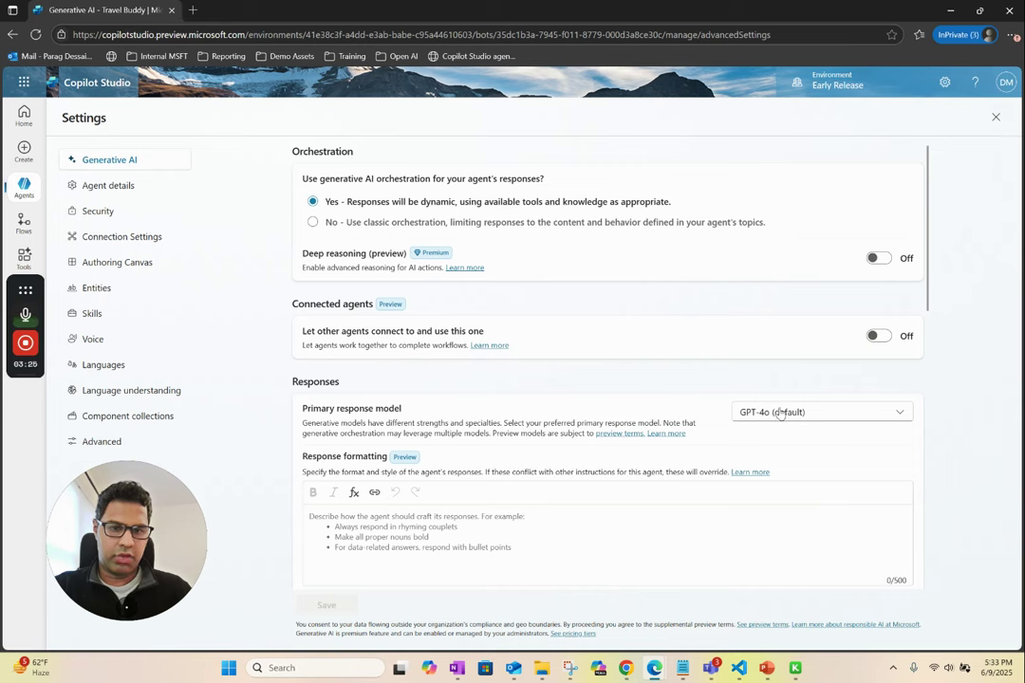
pyautogui.click(813, 415)
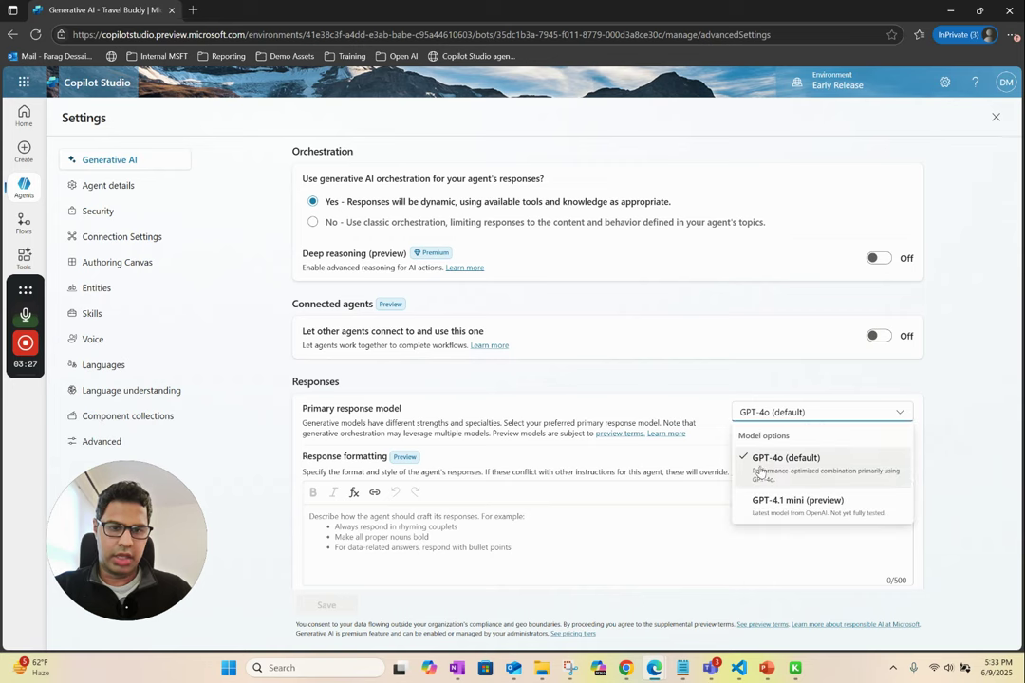
pyautogui.click(713, 381)
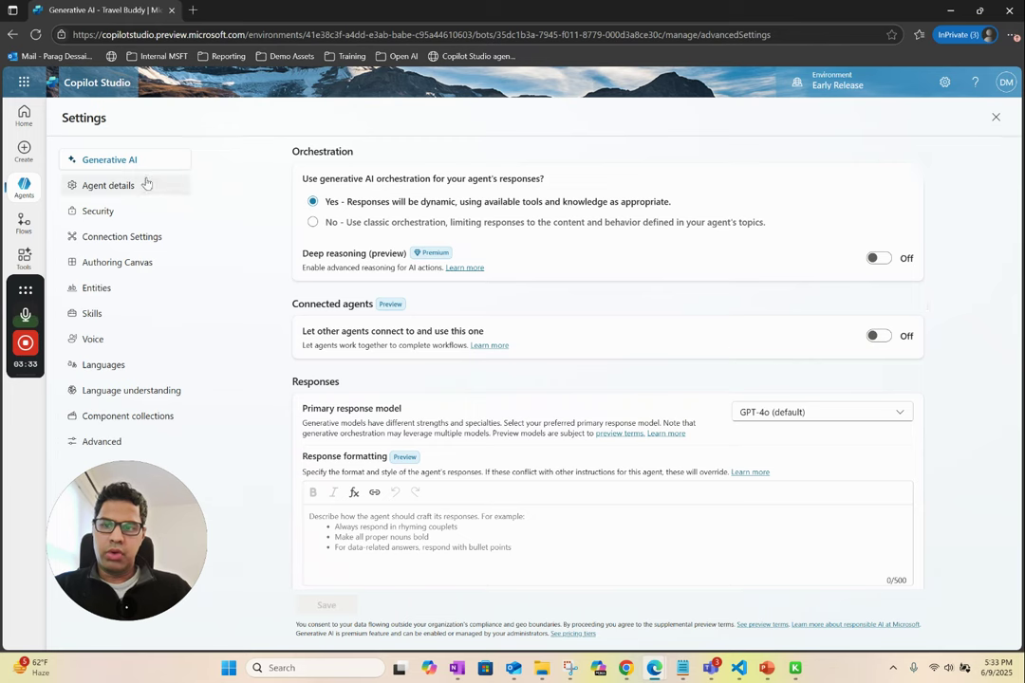
pyautogui.click(995, 118)
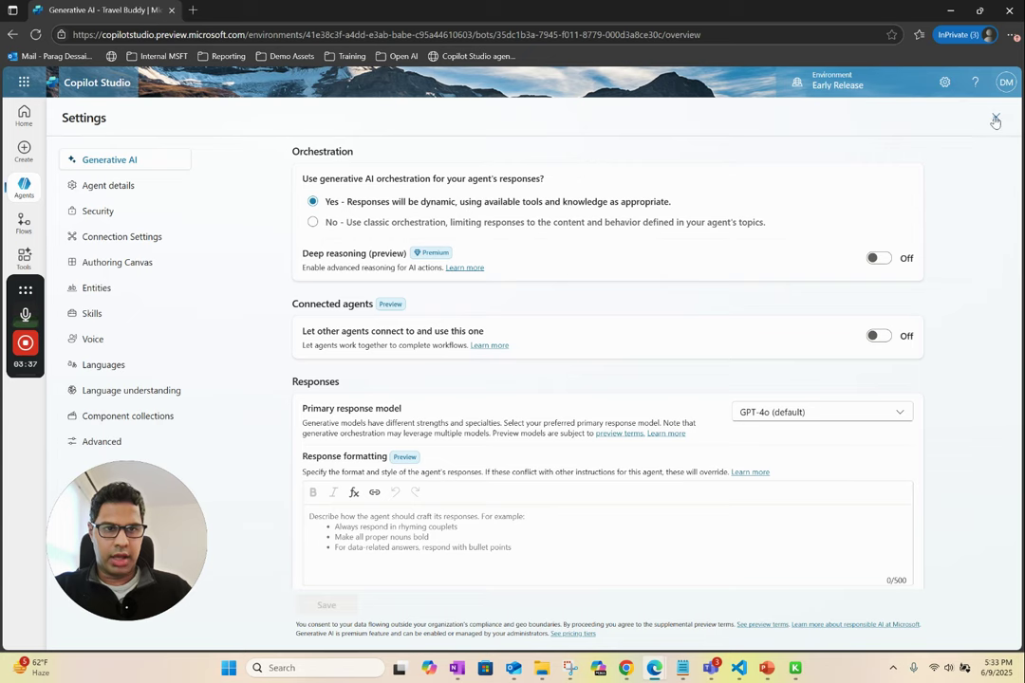
pyautogui.click(908, 118)
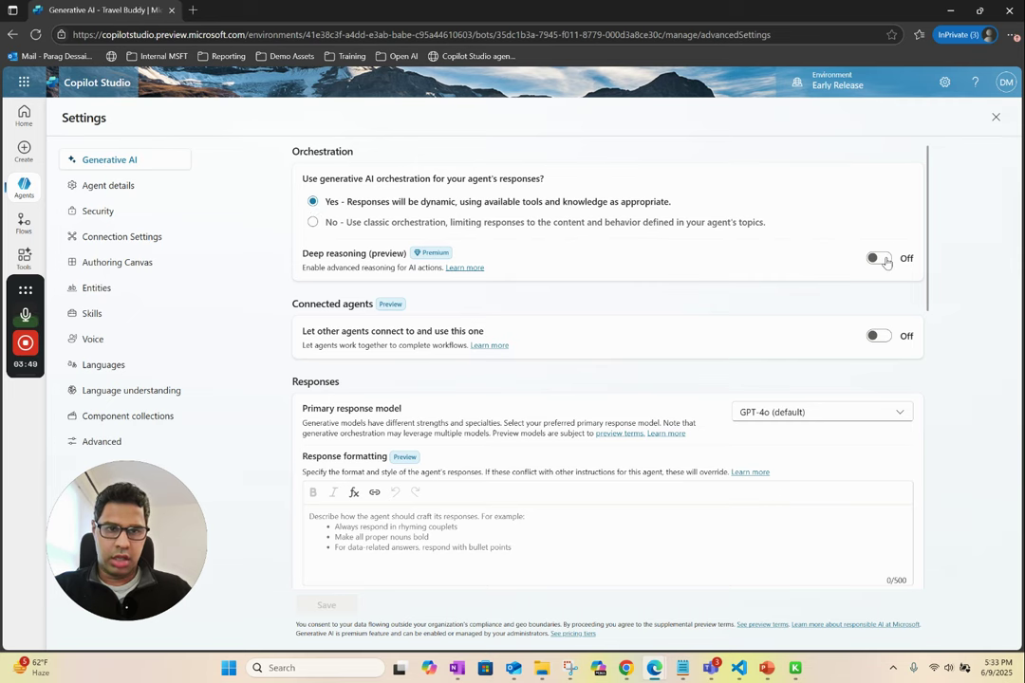
# - Enable deep reasoning, connected agents and web information, set moderation to Moderate, and save
pyautogui.click(877, 258)
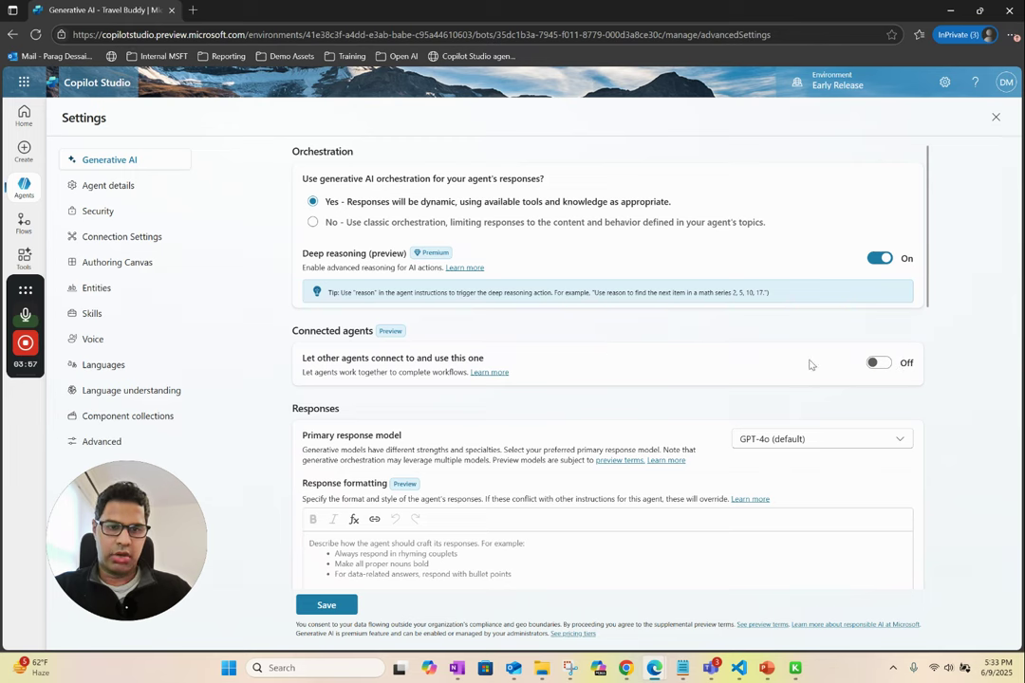
pyautogui.moveTo(302, 361); pyautogui.dragTo(487, 361)
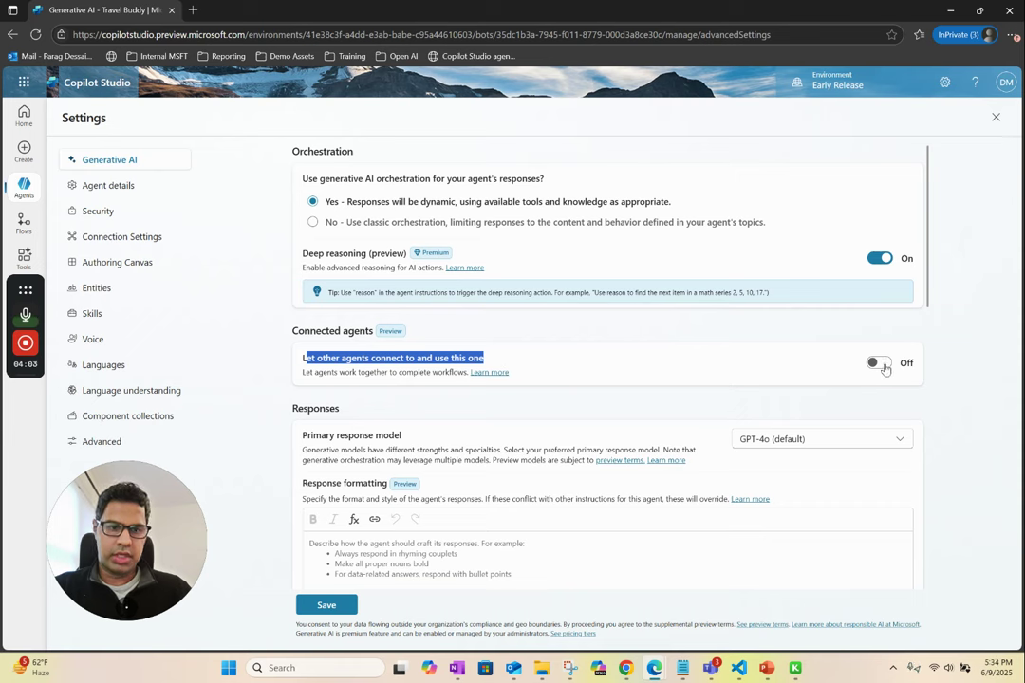
pyautogui.click(880, 363)
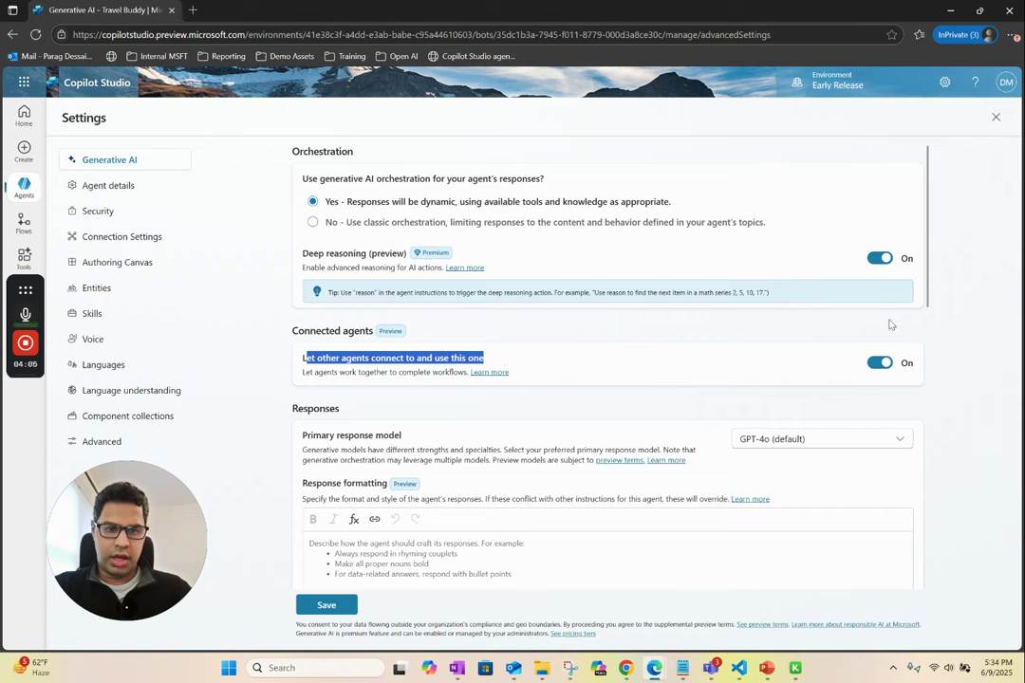
pyautogui.moveTo(929, 290); pyautogui.dragTo(929, 424)
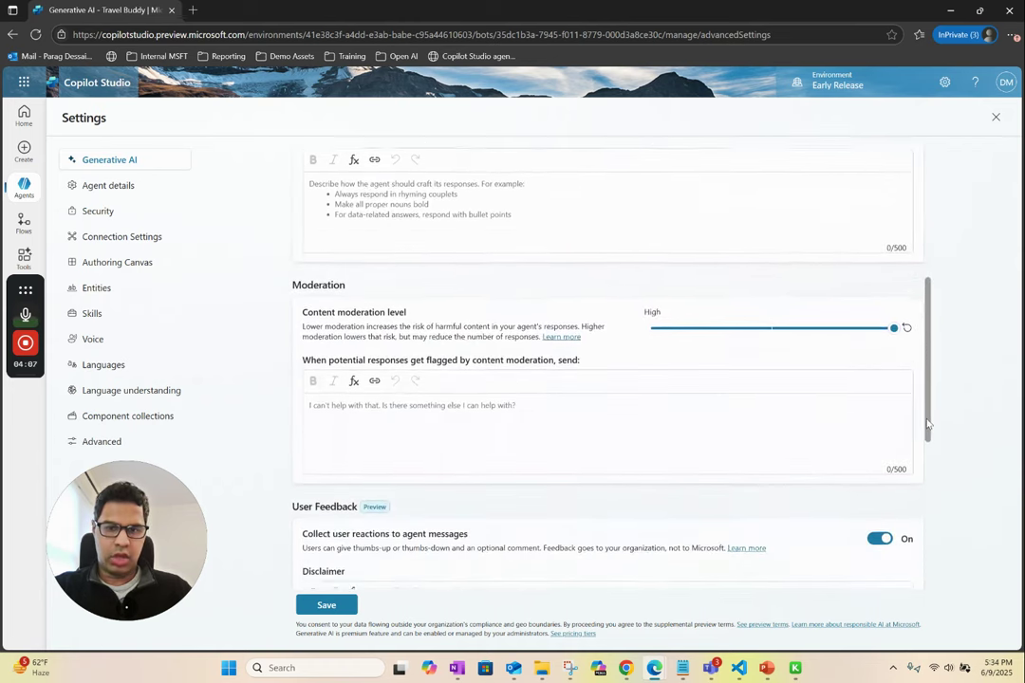
pyautogui.click(772, 332)
pyautogui.moveTo(929, 394); pyautogui.dragTo(923, 560)
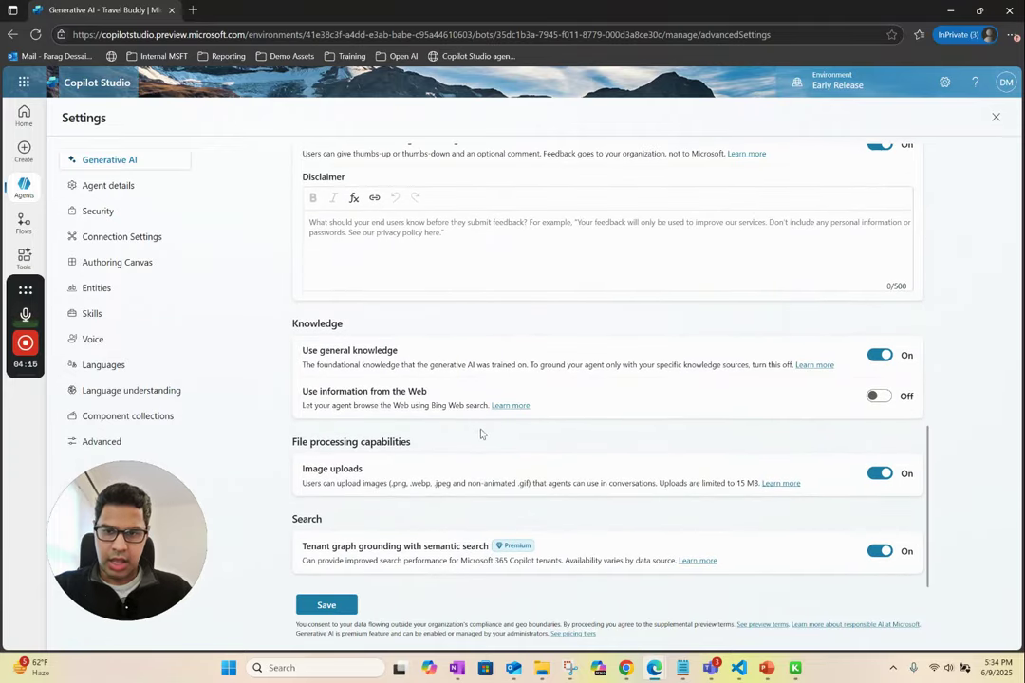
pyautogui.click(882, 397)
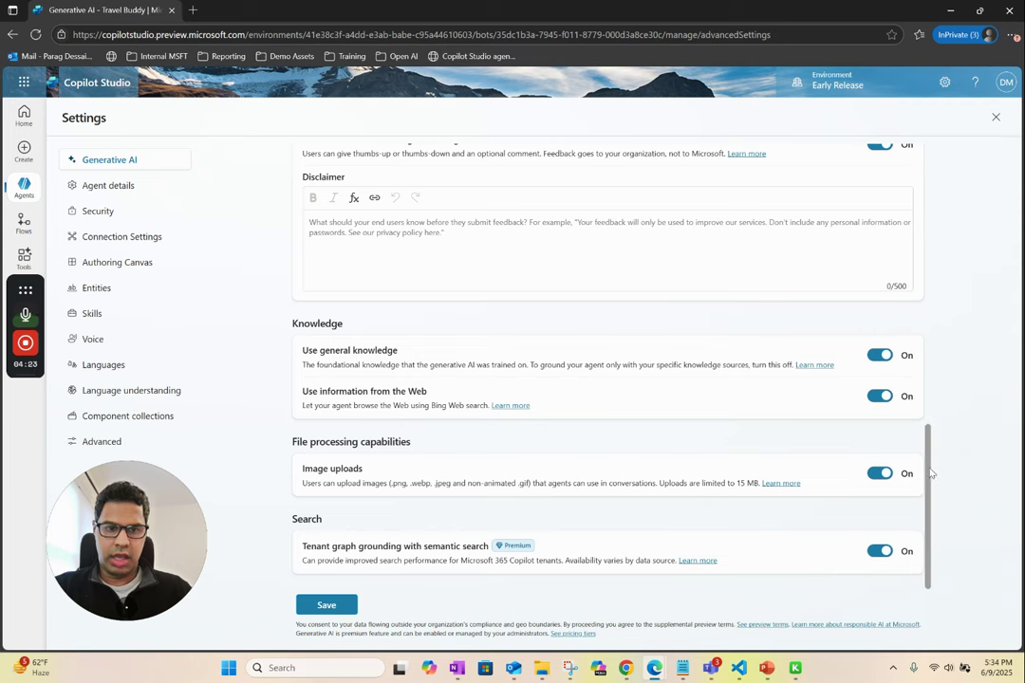
pyautogui.moveTo(929, 474); pyautogui.dragTo(931, 197)
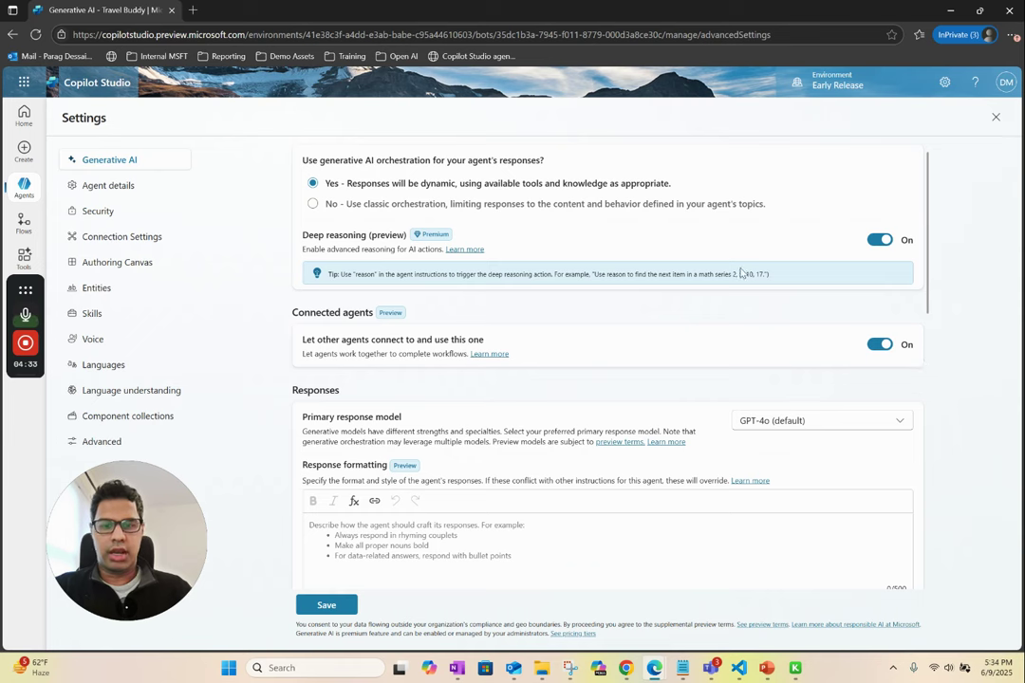
pyautogui.click(325, 606)
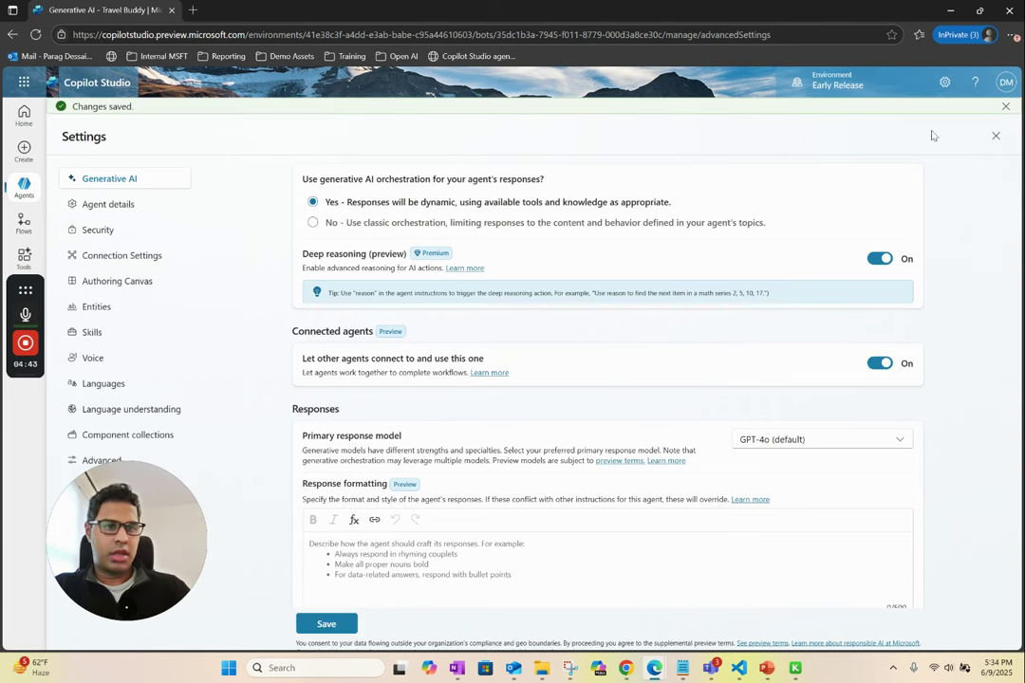
# - Close Settings to return to Travel Buddy's overview with the test chat greeting
pyautogui.click(996, 139)
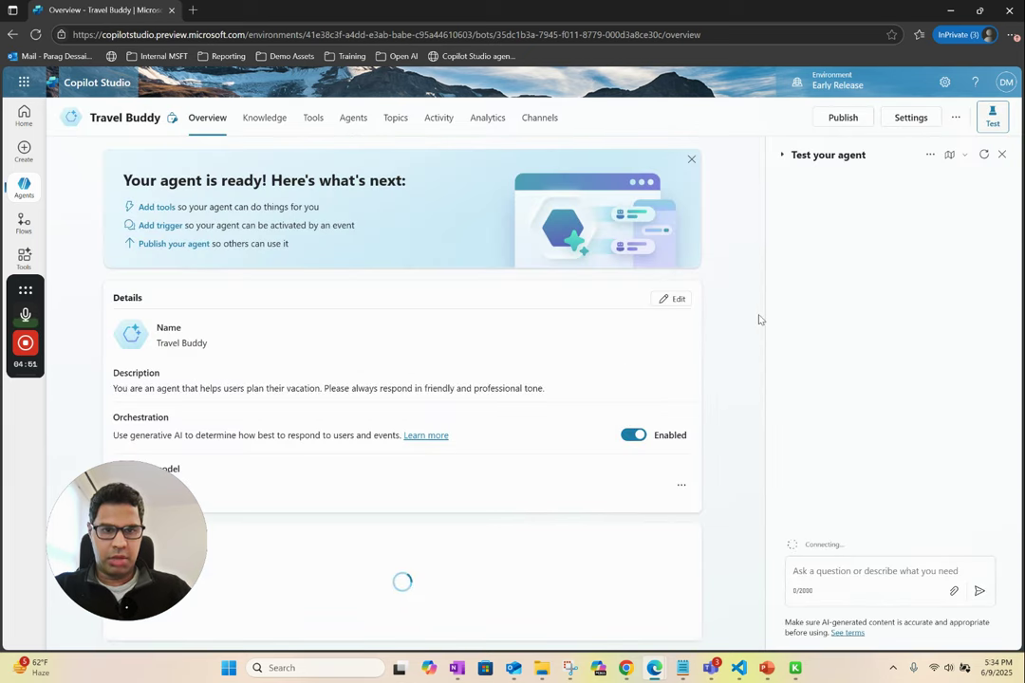
pyautogui.moveTo(760, 320); pyautogui.dragTo(747, 401)
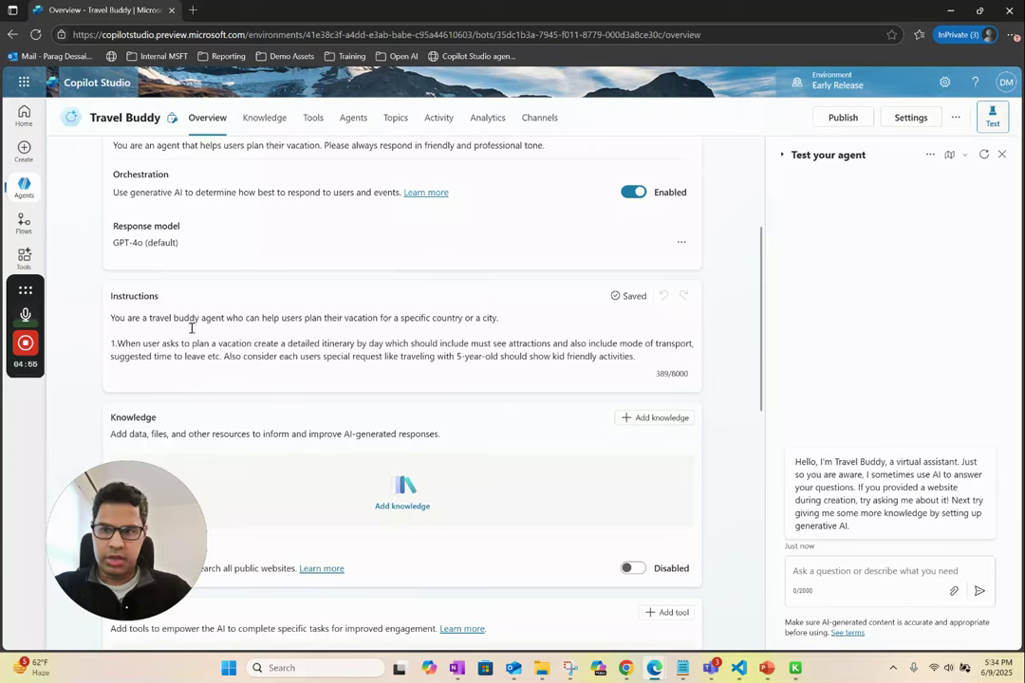
# - Send 'can you help me plan a 2 day trip to paris' in the test chat
pyautogui.click(853, 585)
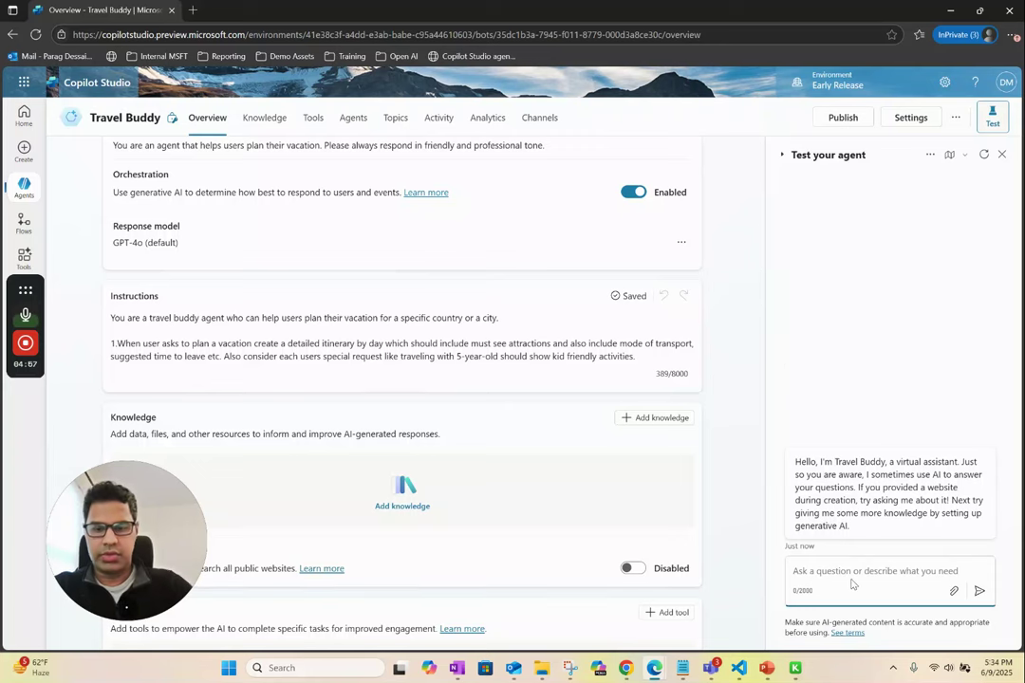
pyautogui.write('an')
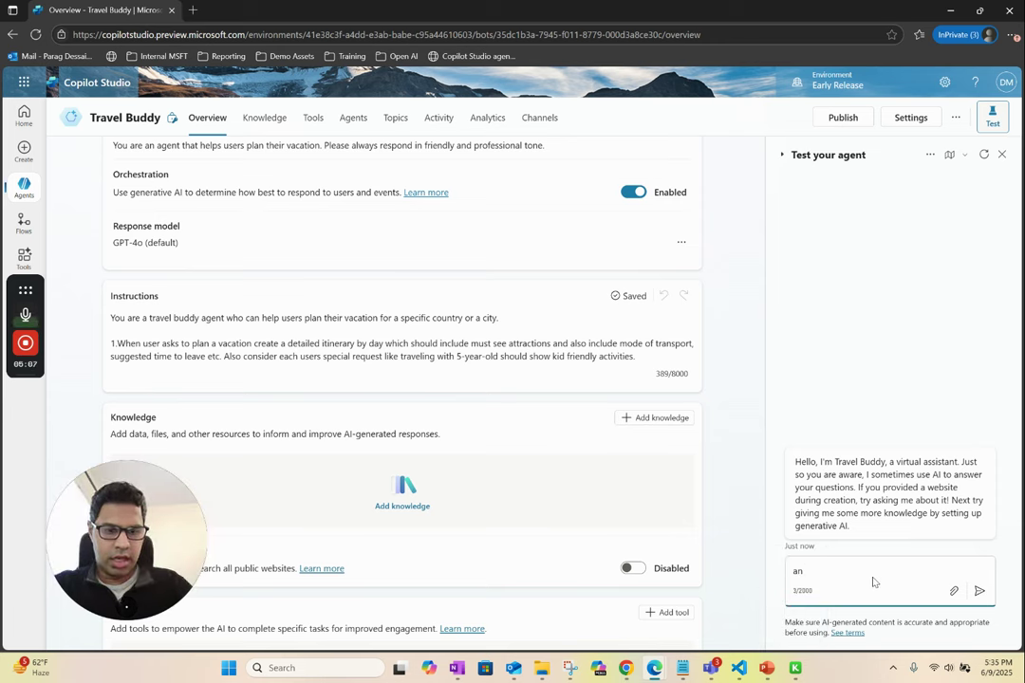
pyautogui.press('BackSpace')
pyautogui.press('BackSpace')
pyautogui.press('BackSpace')
pyautogui.write('can you help m')
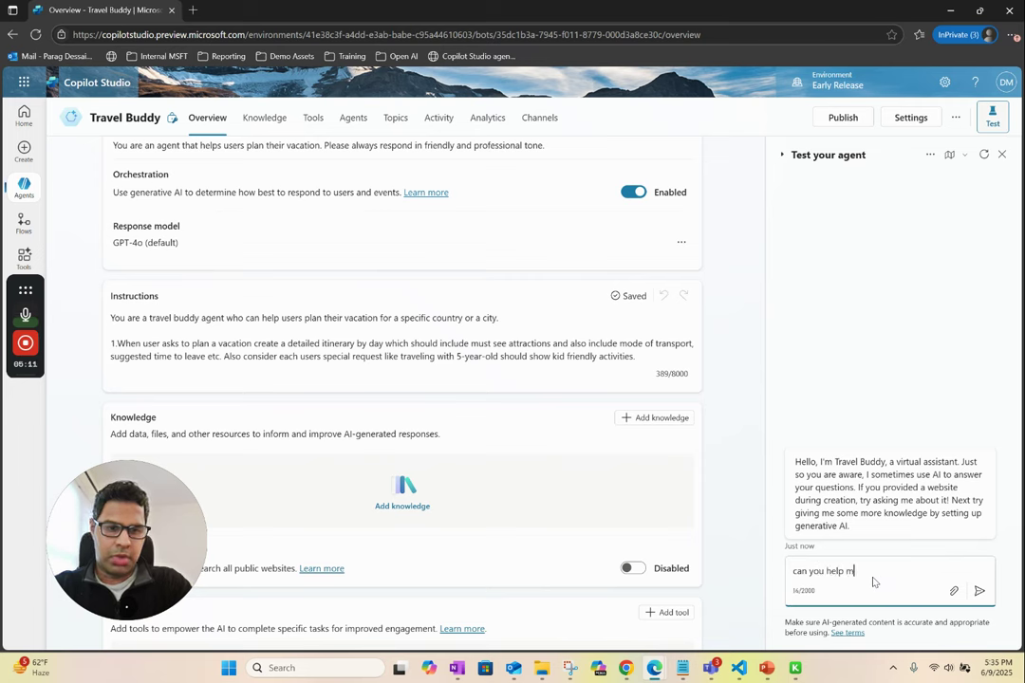
pyautogui.write('e plan a 2 day tr')
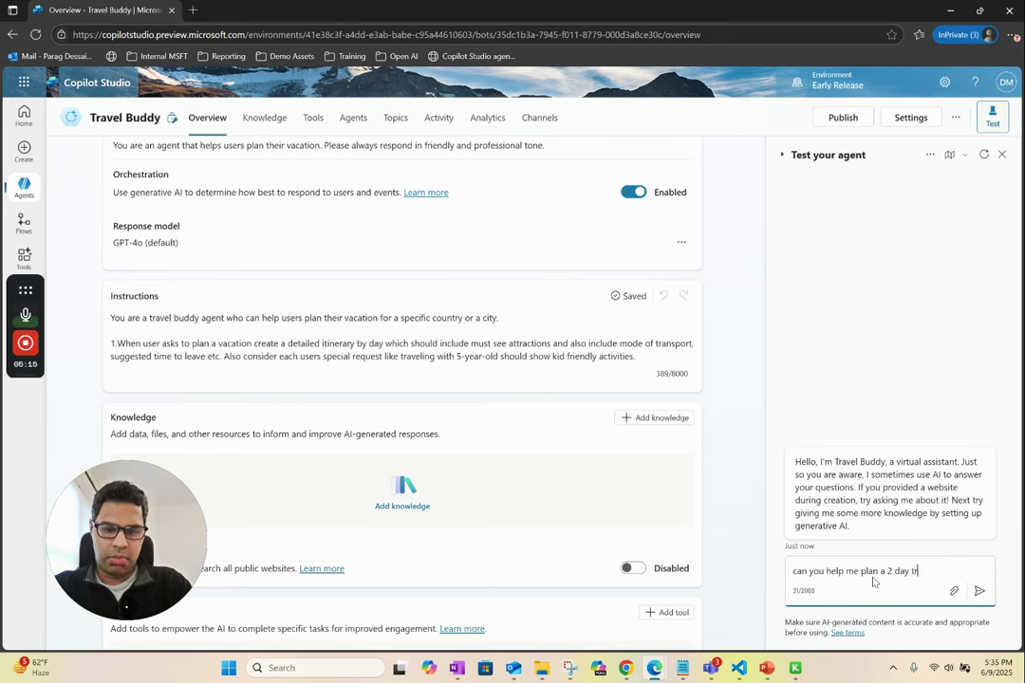
pyautogui.write('ip to paris')
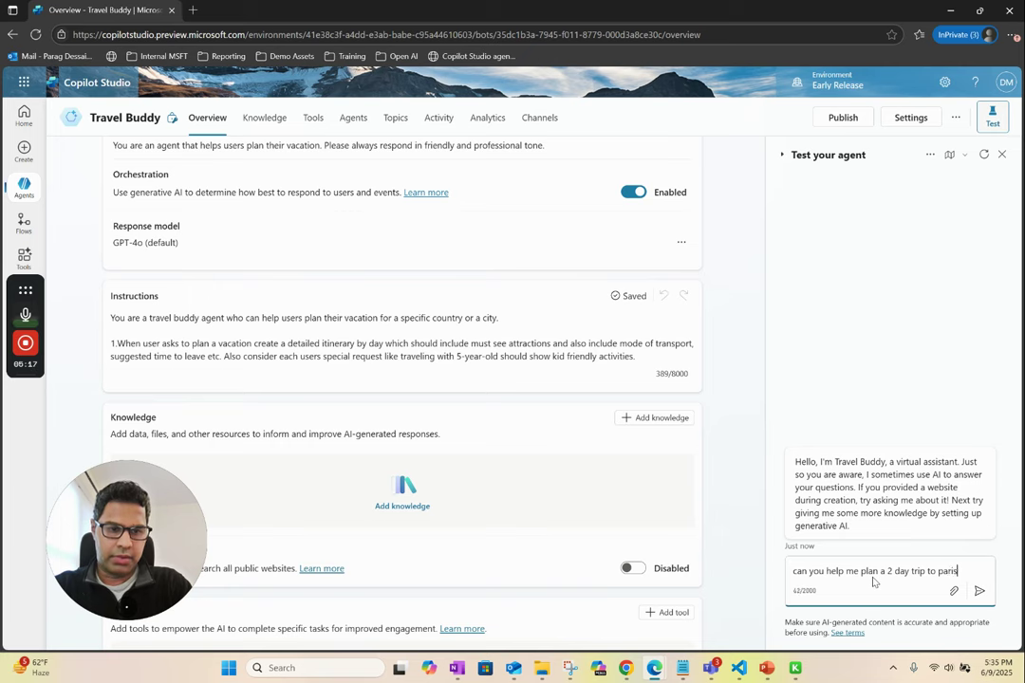
pyautogui.press('Return')
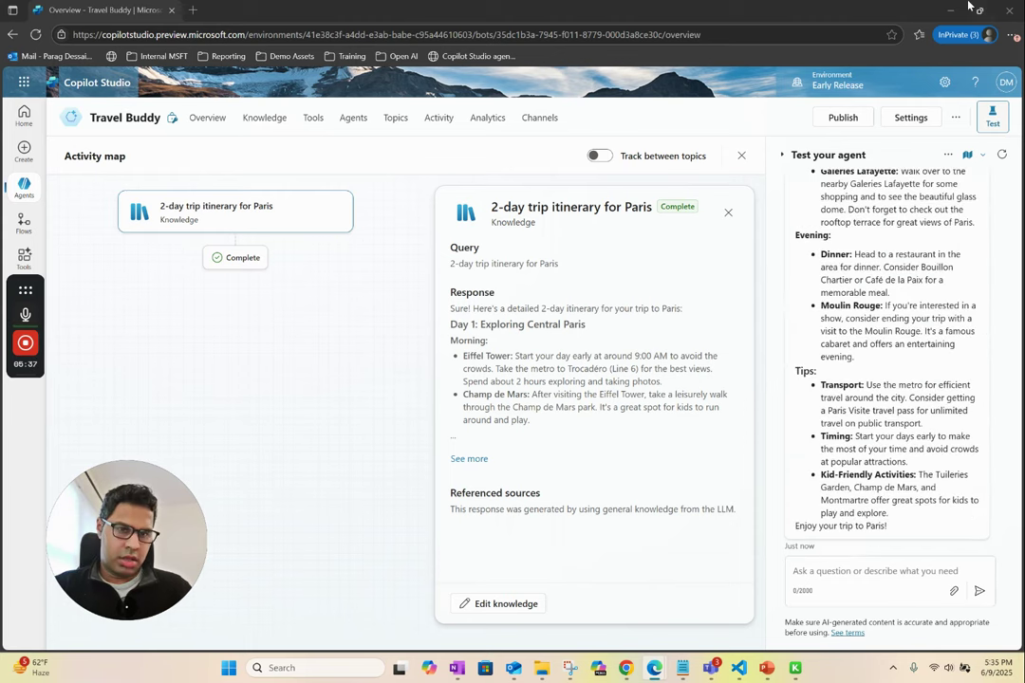
# - Scroll up through the 2-day Paris itinerary reply in the test chat
pyautogui.scroll(6, 893, 366)
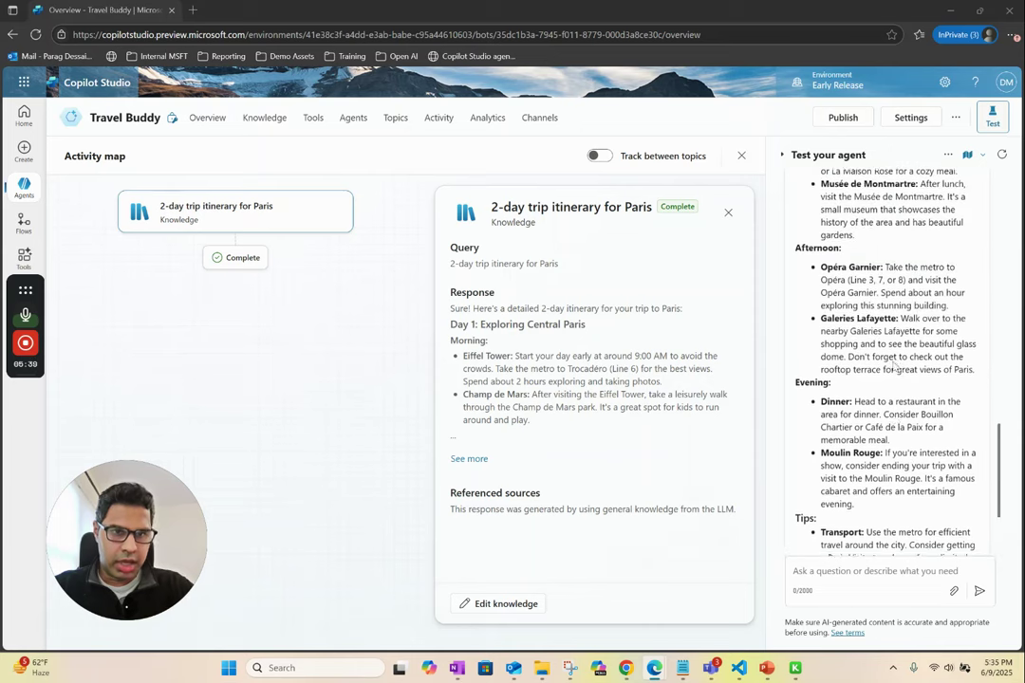
pyautogui.scroll(8, 893, 367)
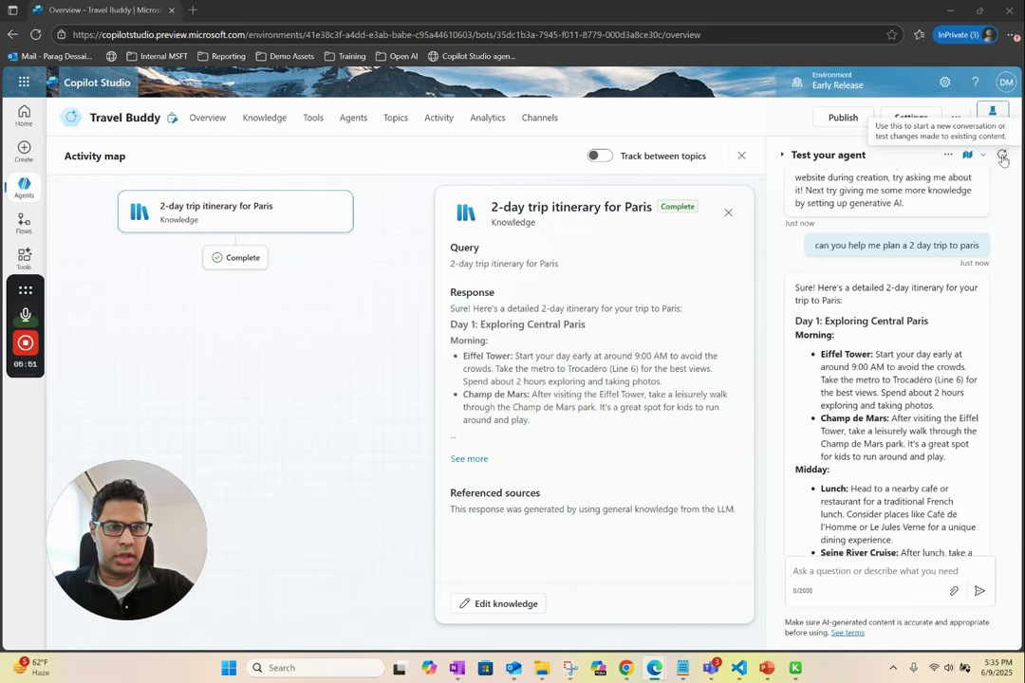
# - Restart the test conversation and scroll the Overview page down to the empty Agents section
pyautogui.click(1003, 157)
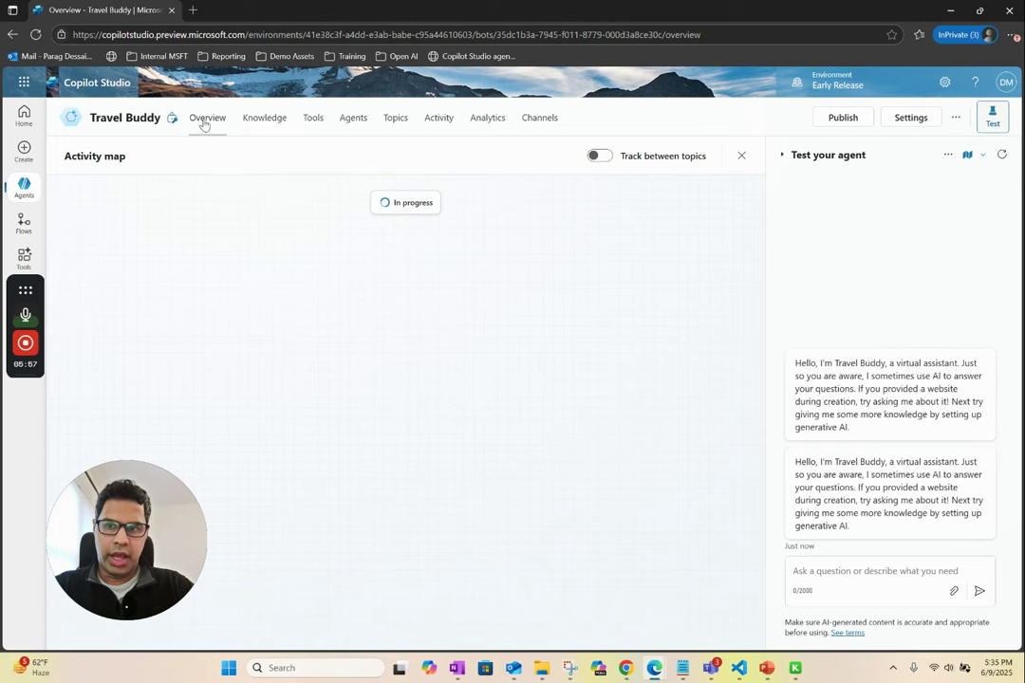
pyautogui.click(205, 120)
pyautogui.scroll(-4, 506, 380)
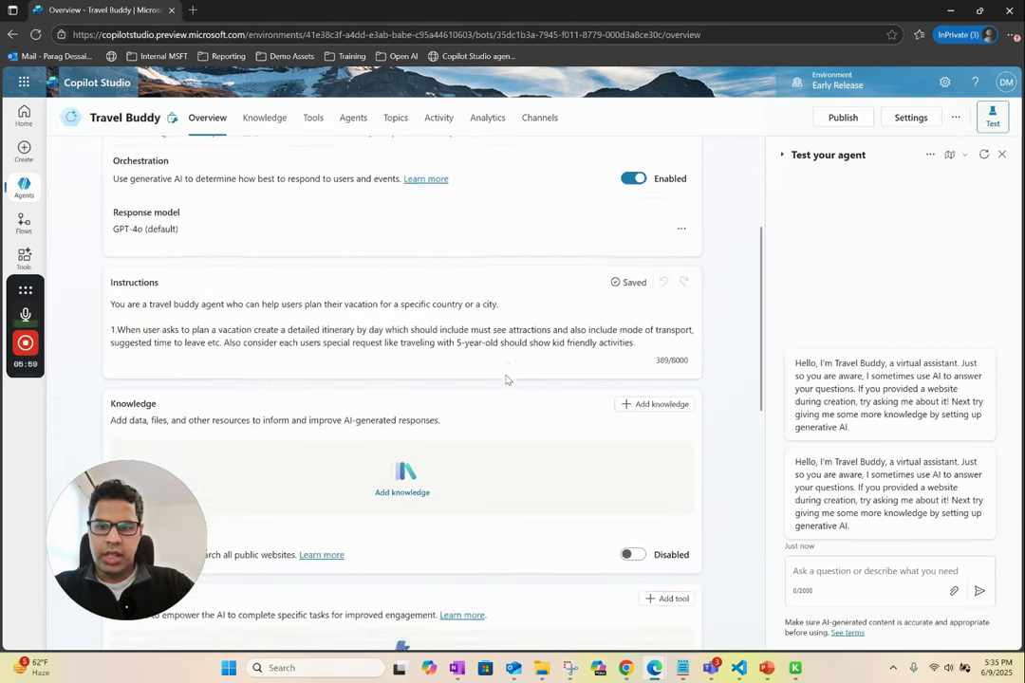
pyautogui.scroll(3, 506, 380)
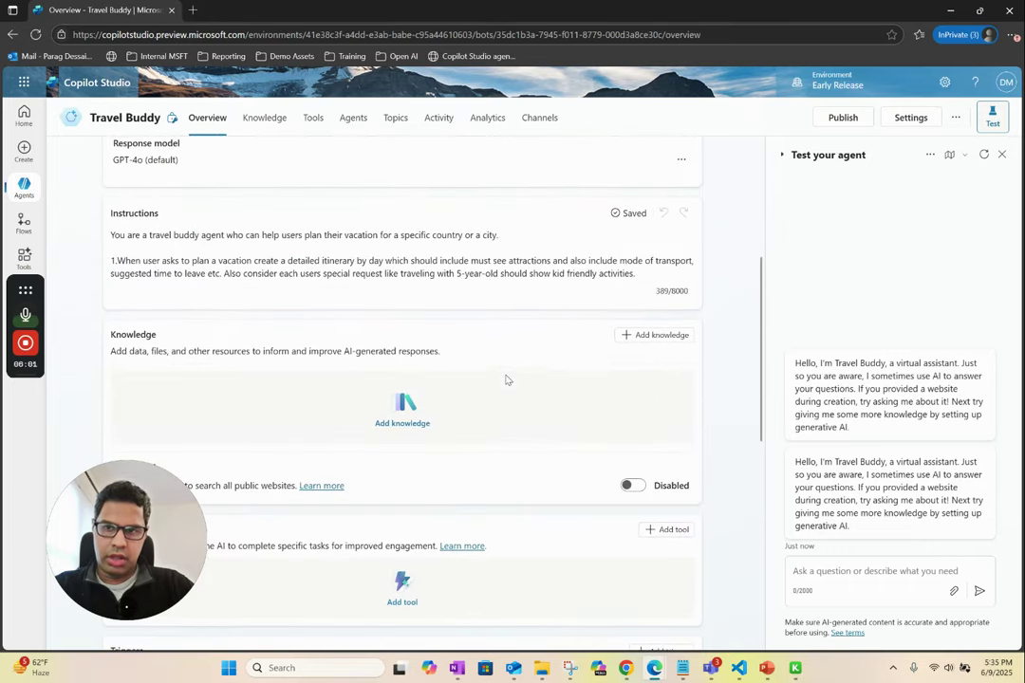
pyautogui.scroll(-5, 500, 430)
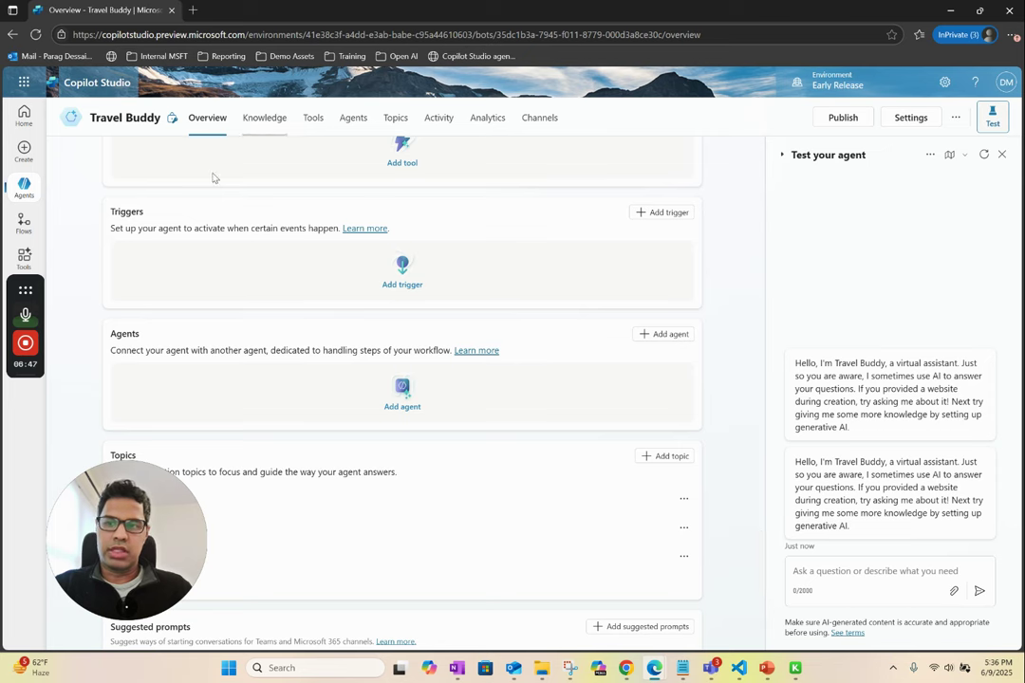
pyautogui.moveTo(31, 194)
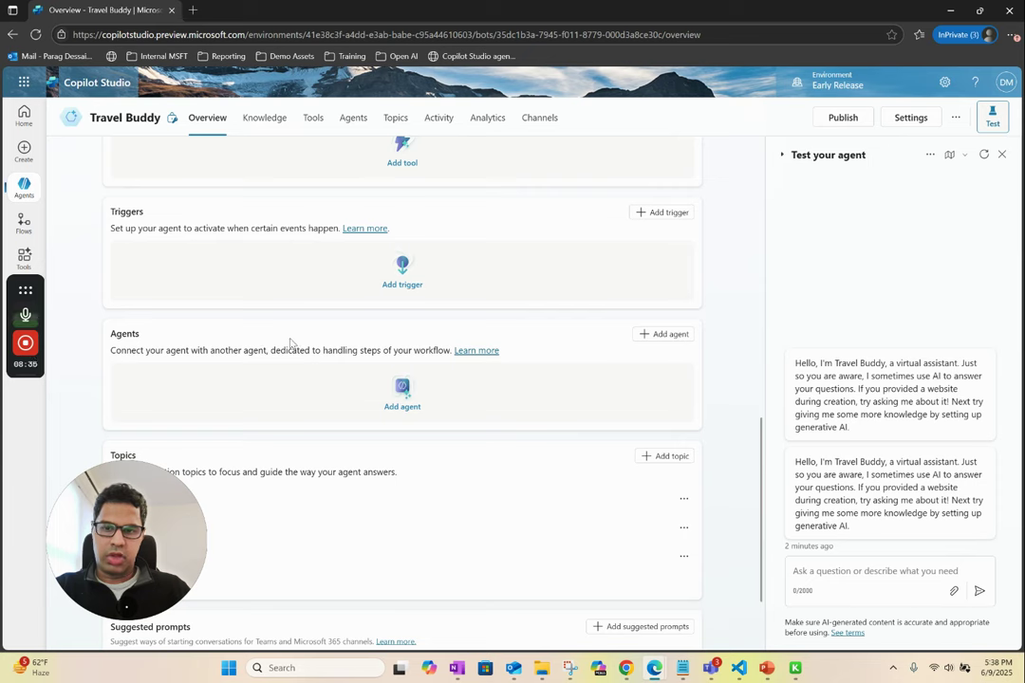
# - Add a new child agent to Travel Buddy using the Create an agent option
pyautogui.click(662, 338)
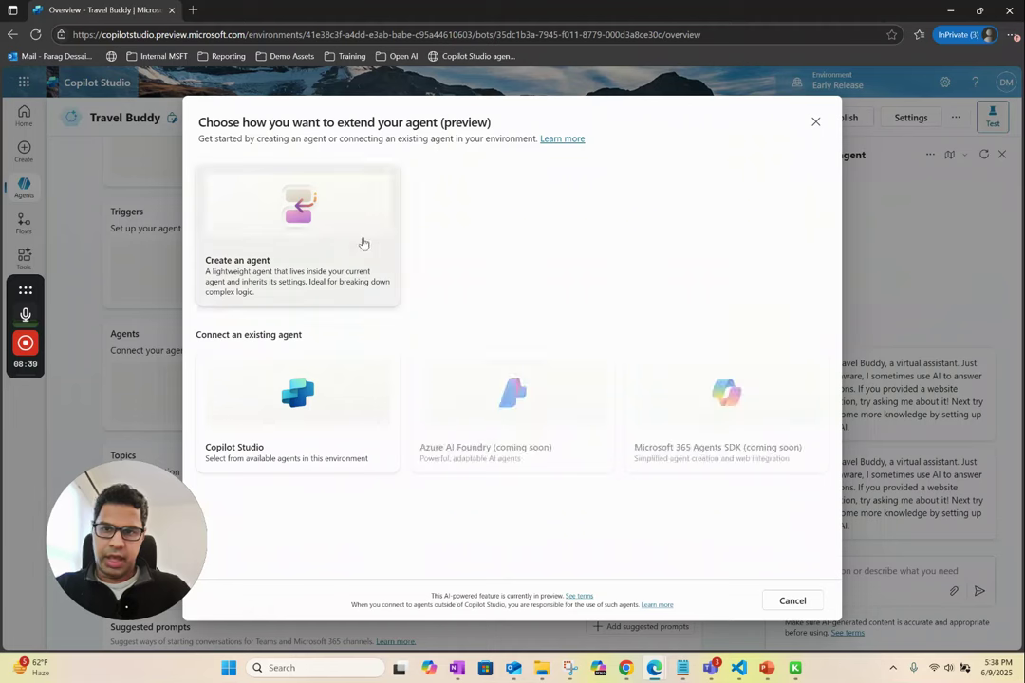
pyautogui.click(306, 247)
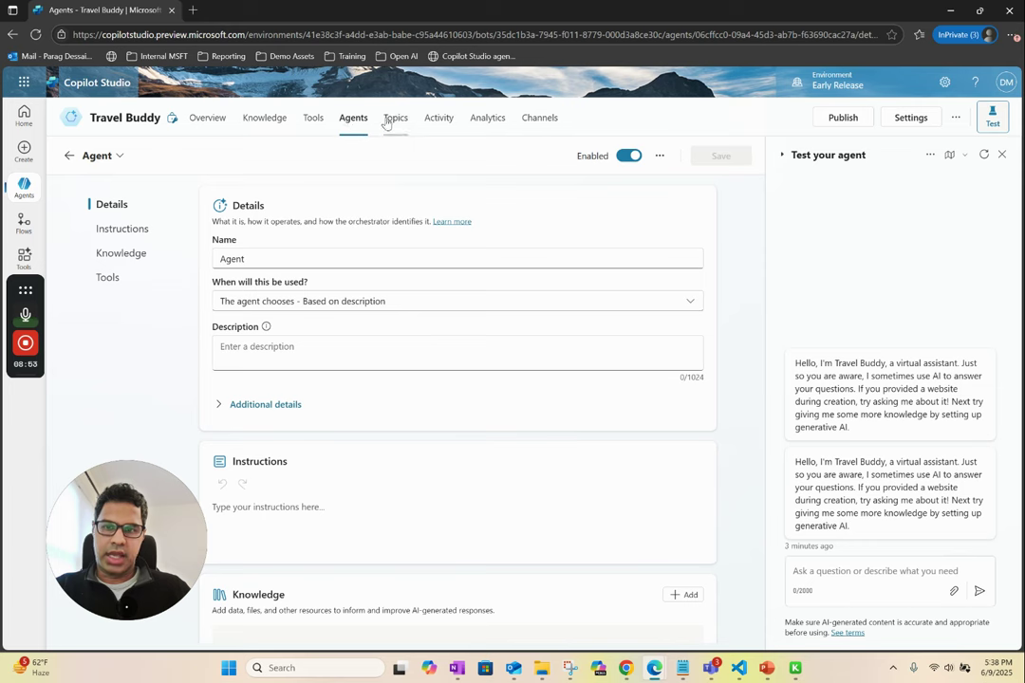
# - Rename the new child agent from Agent to 'Flight Booking Agent'
pyautogui.click(290, 259)
pyautogui.doubleClick(289, 259)
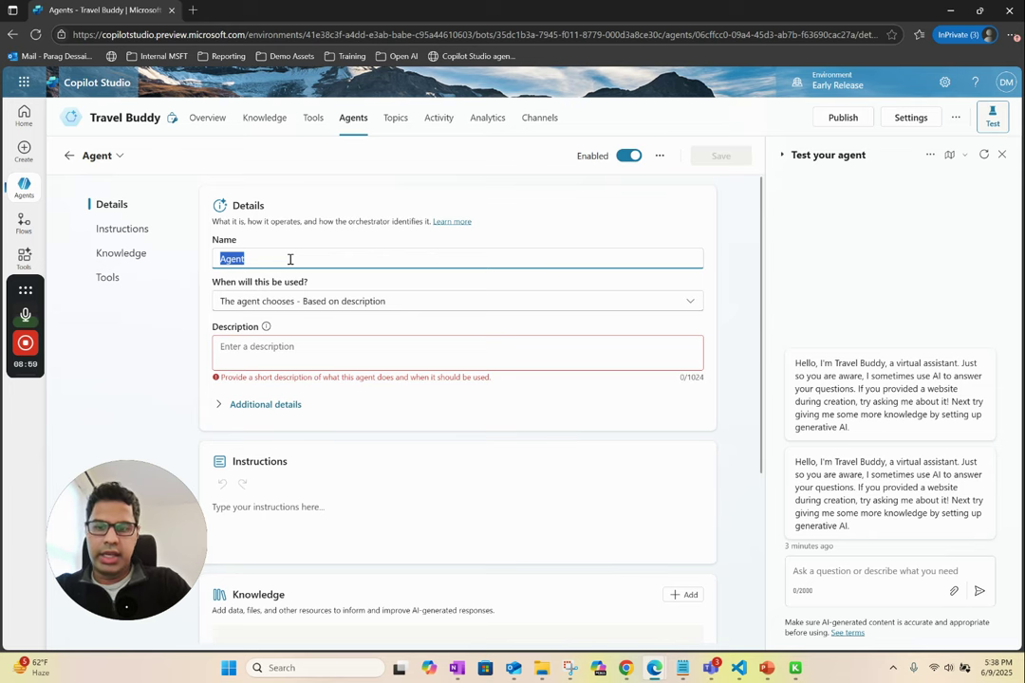
pyautogui.write('Fl')
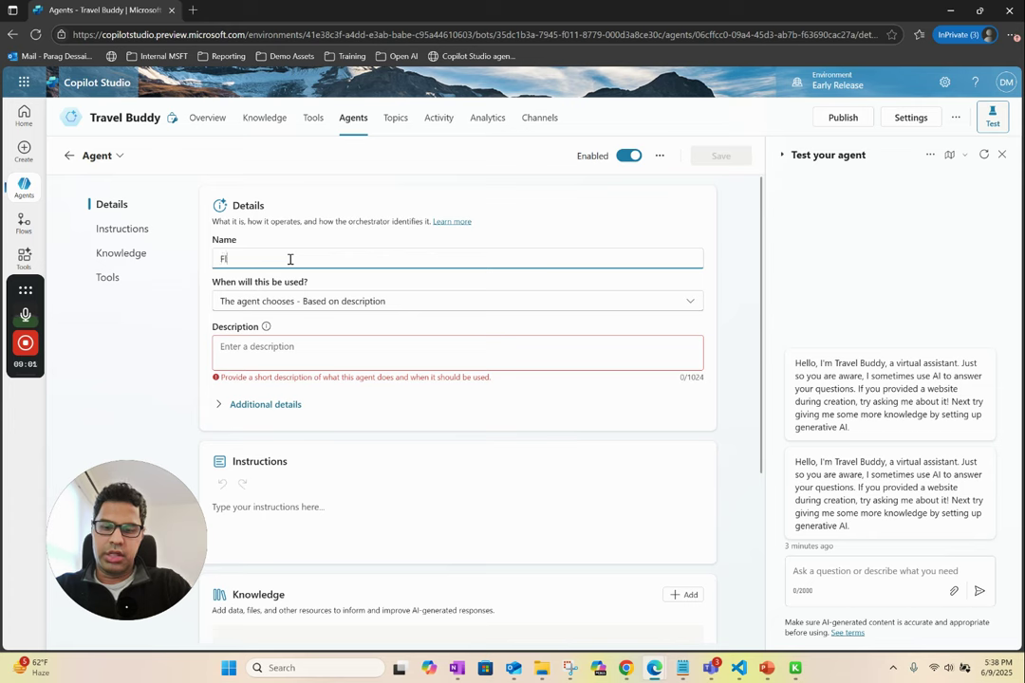
pyautogui.write('ight Bo')
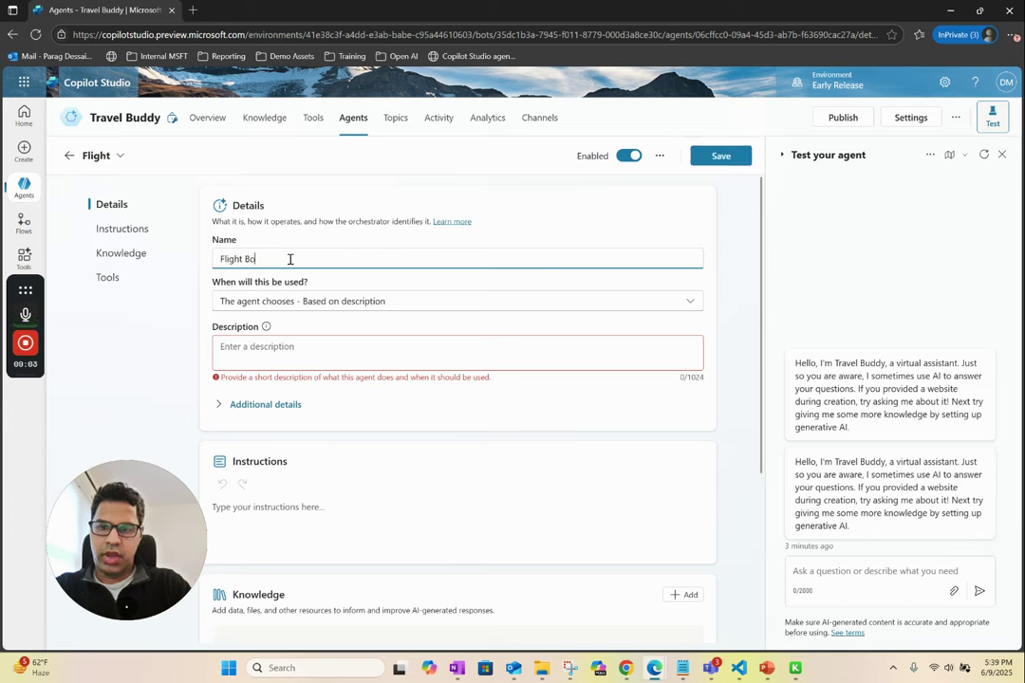
pyautogui.write('oking Agent')
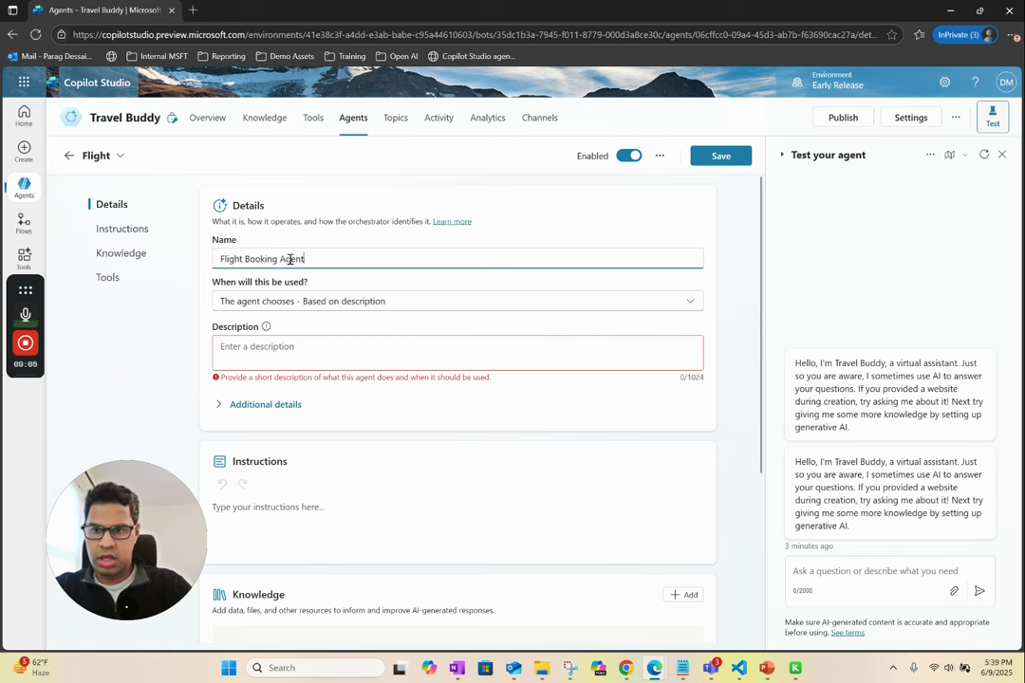
# - Describe it as 'This agent can help book flights between departure city and destination city.'
pyautogui.click(287, 350)
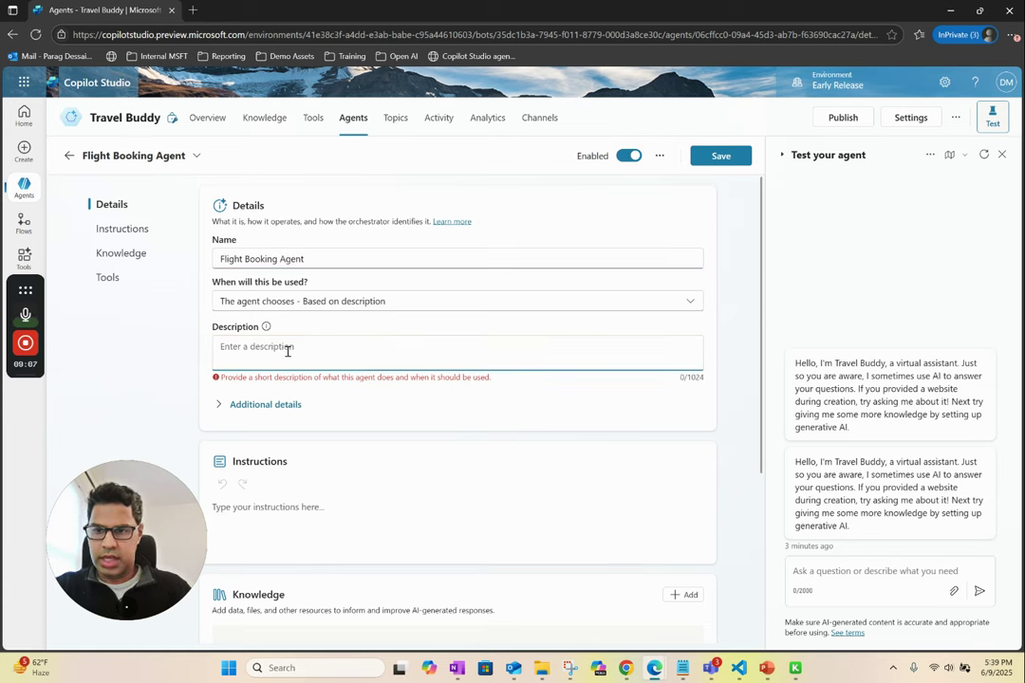
pyautogui.write('This ')
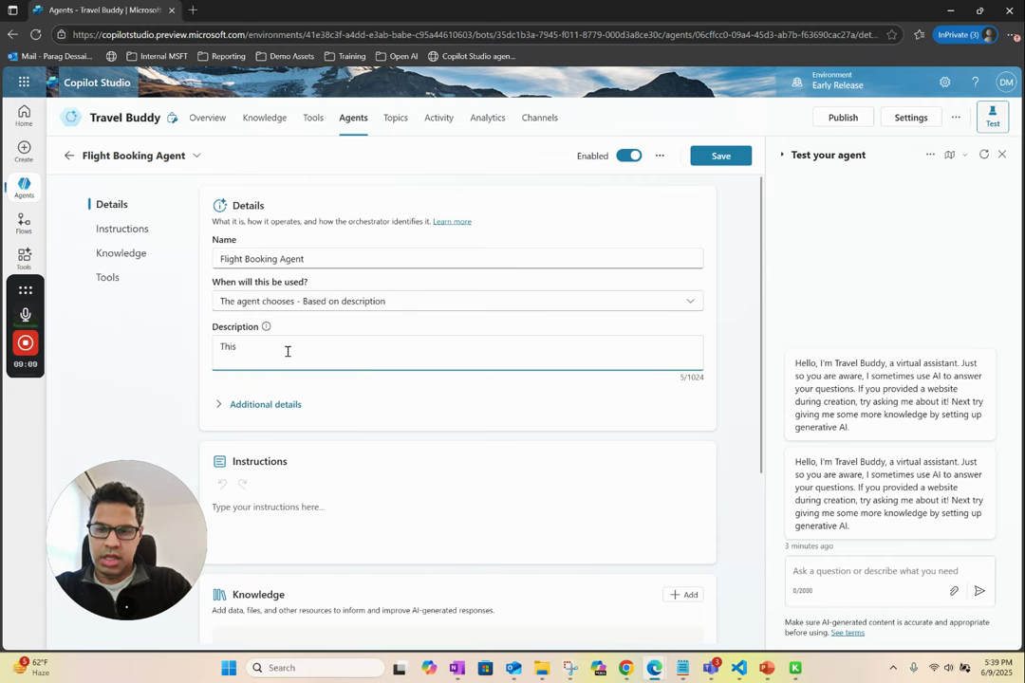
pyautogui.write('agent c')
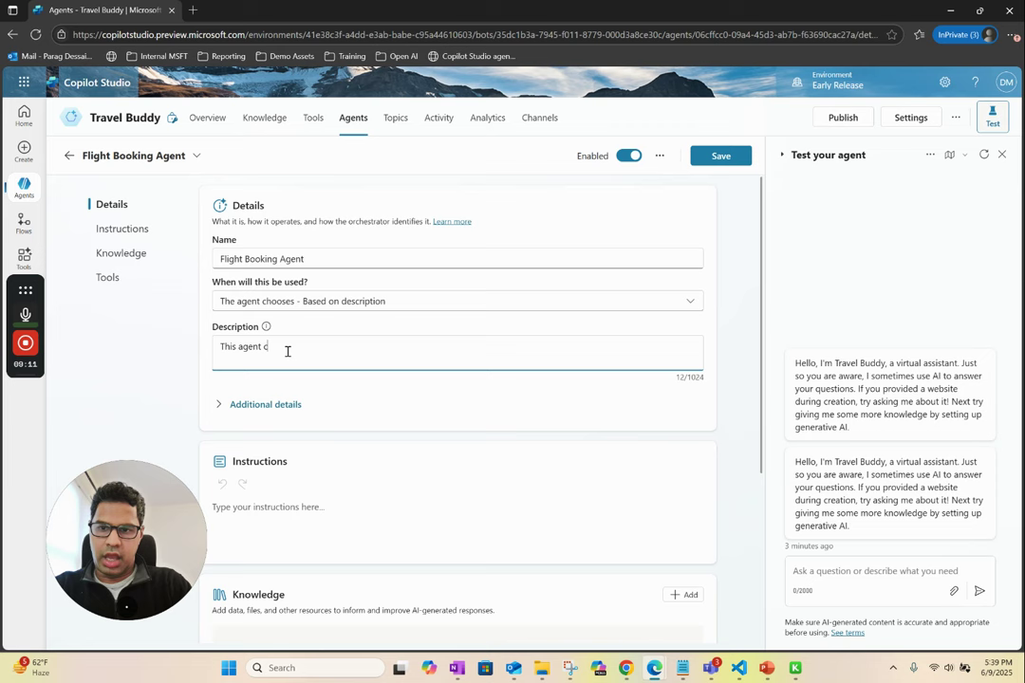
pyautogui.write('an book')
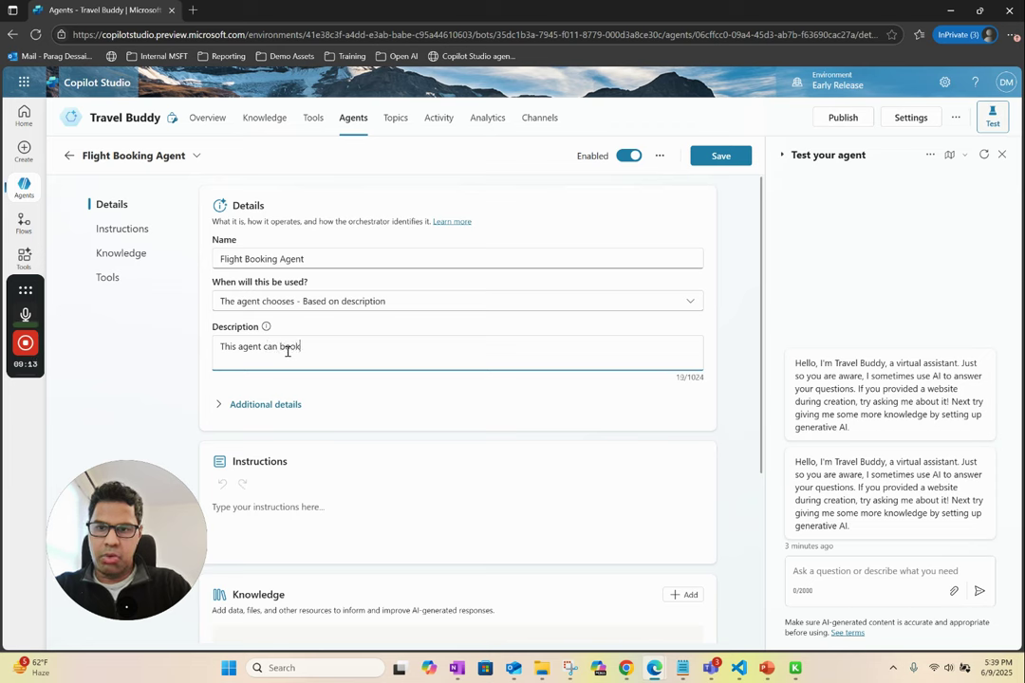
pyautogui.write(' flight')
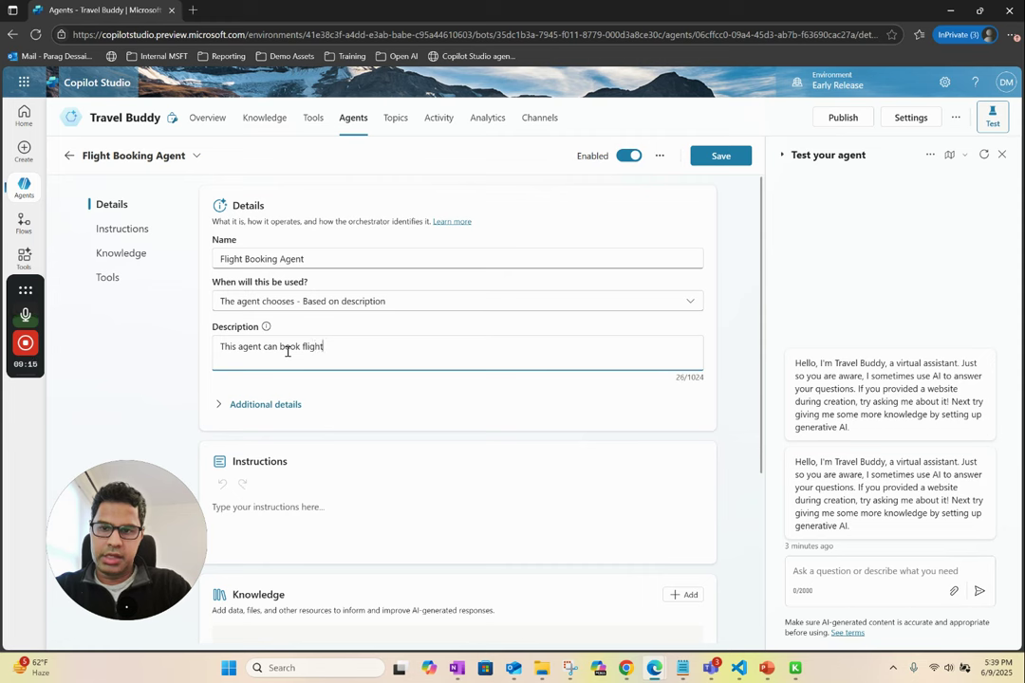
pyautogui.write('s between ')
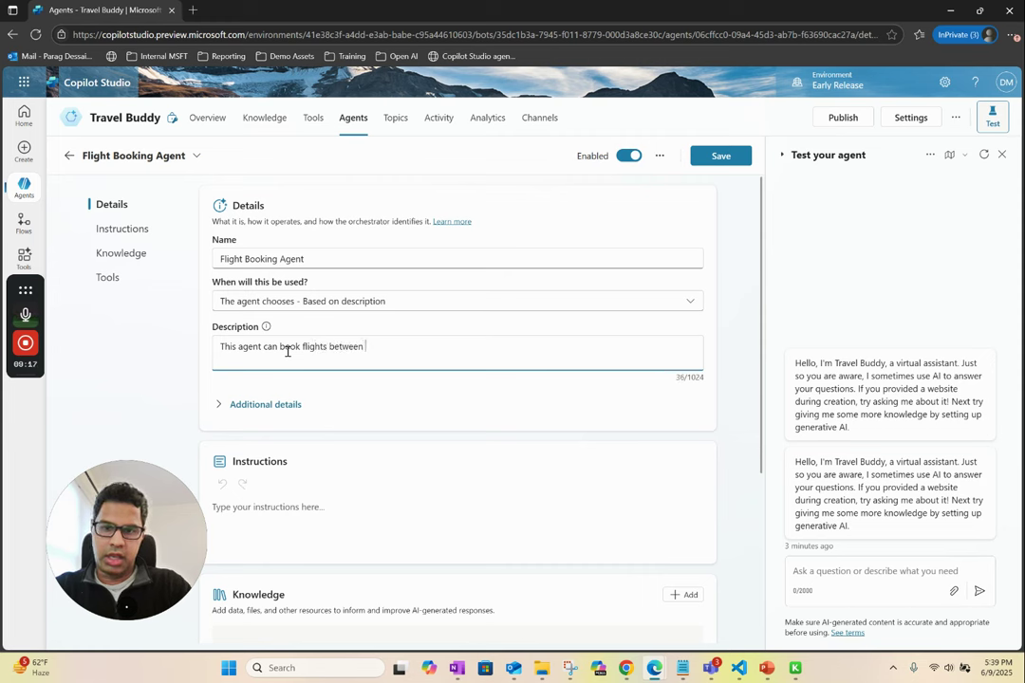
pyautogui.write('depa')
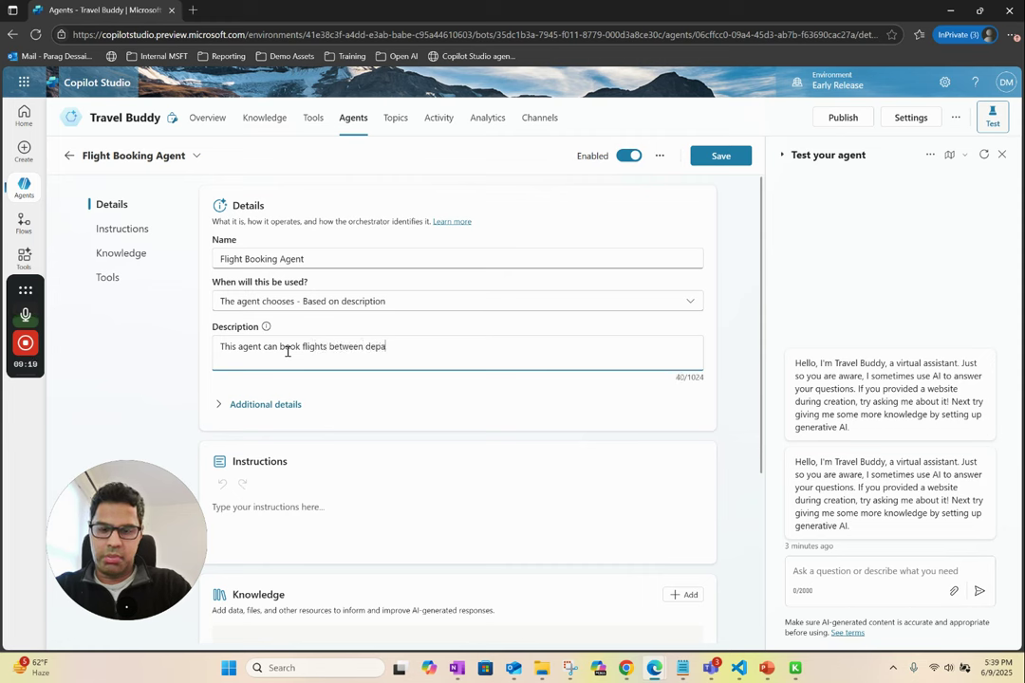
pyautogui.write('rture city ')
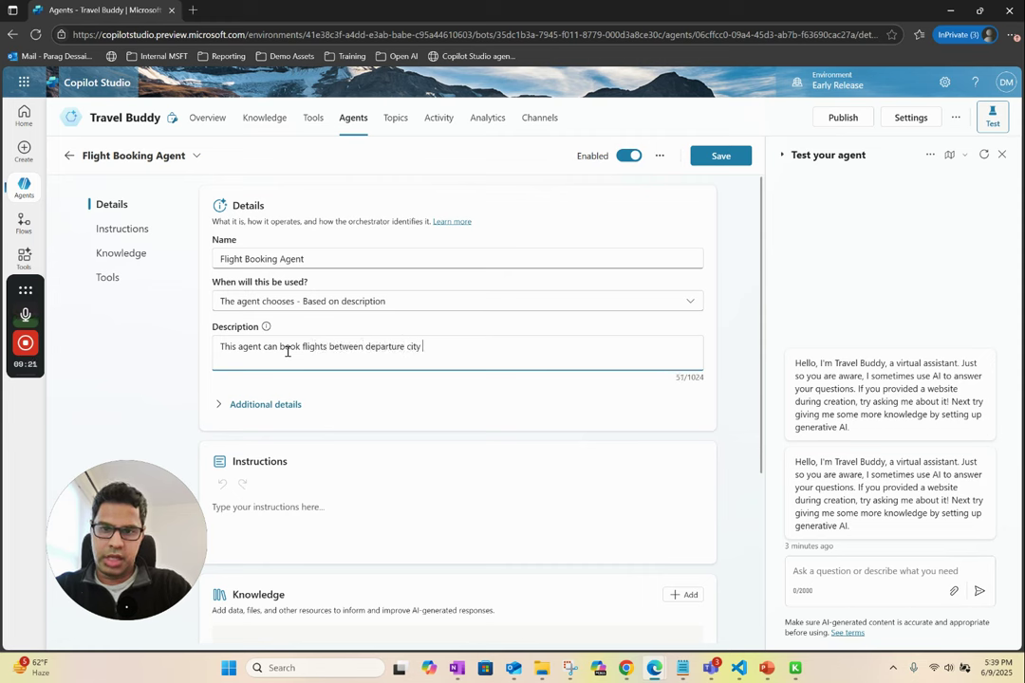
pyautogui.write('and destin')
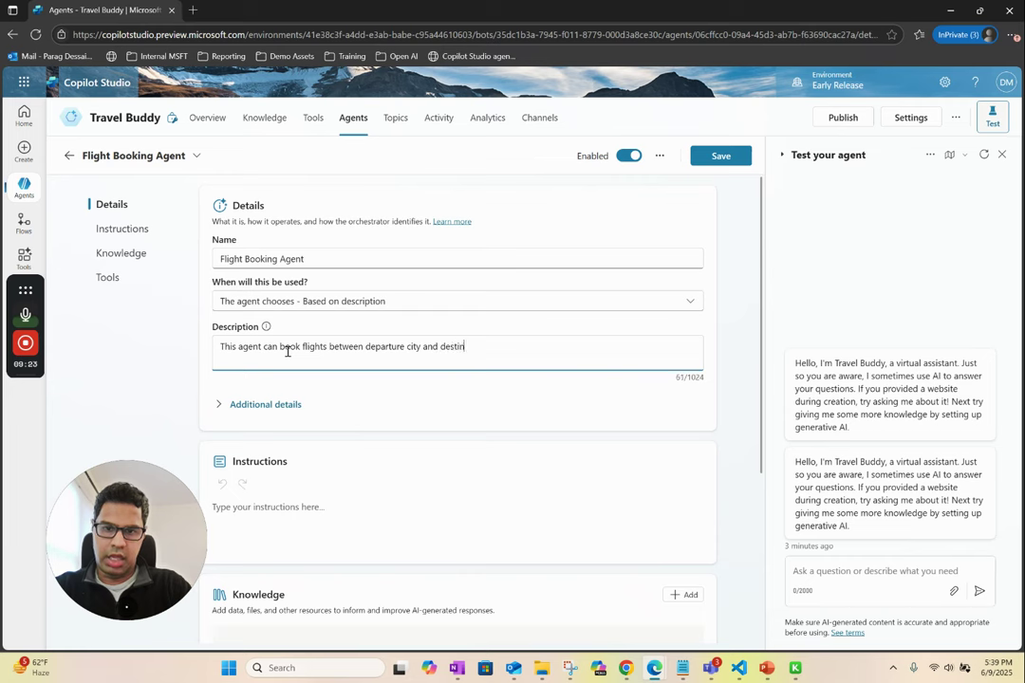
pyautogui.write('ation city.')
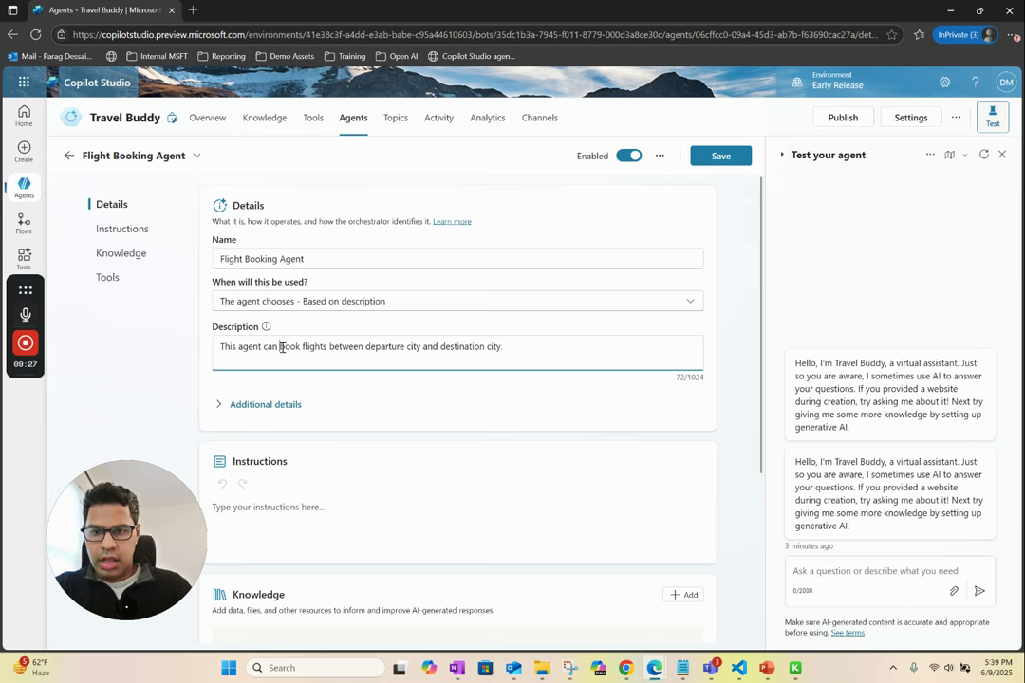
pyautogui.click(281, 347)
pyautogui.write('help')
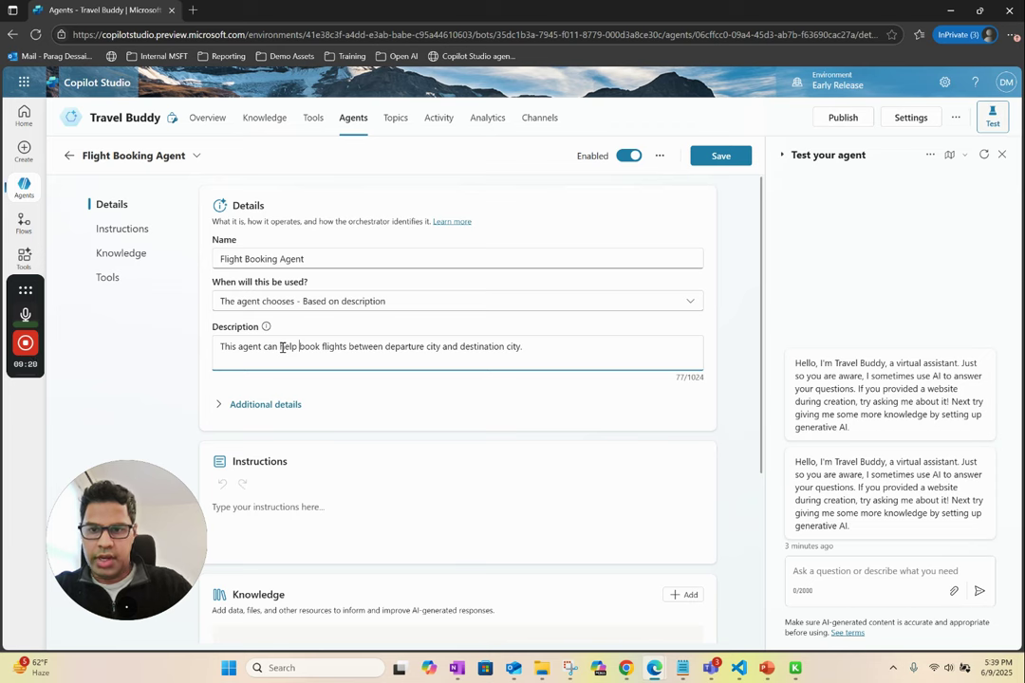
# - Write instructions: 'You are a flight booking agent. When user wants to book a flight please search for flight options using provided tools'
pyautogui.click(285, 405)
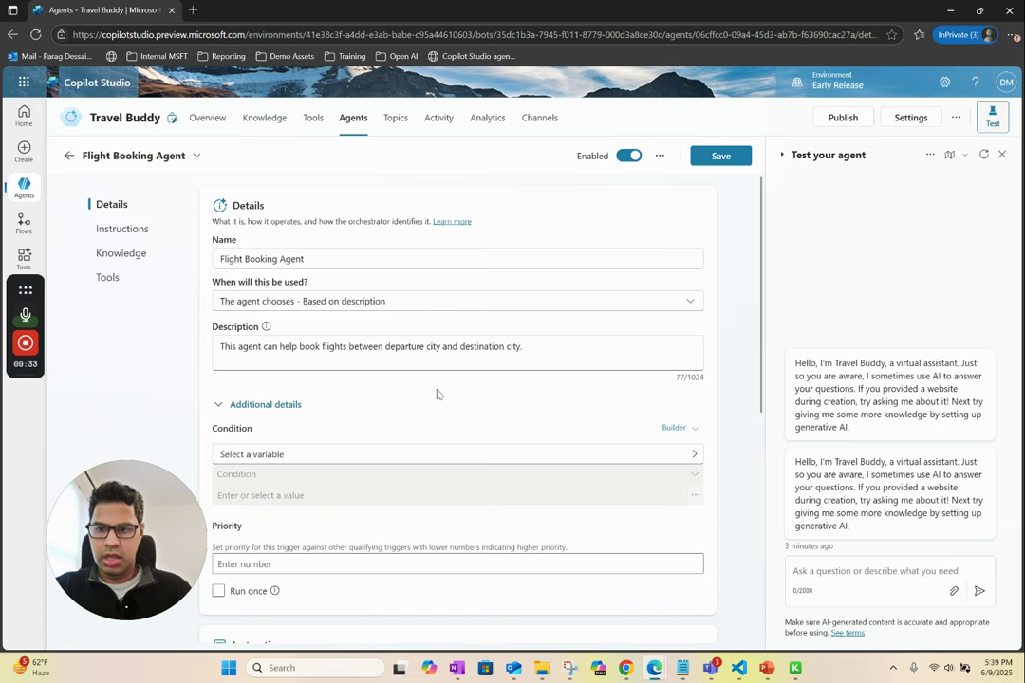
pyautogui.scroll(-4, 420, 395)
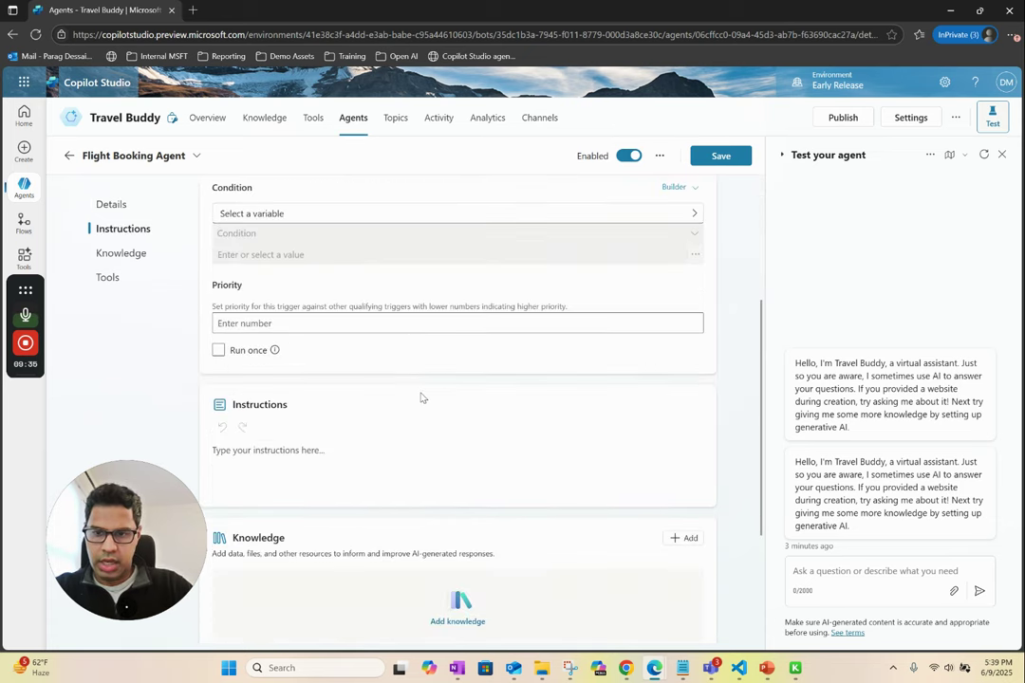
pyautogui.click(366, 357)
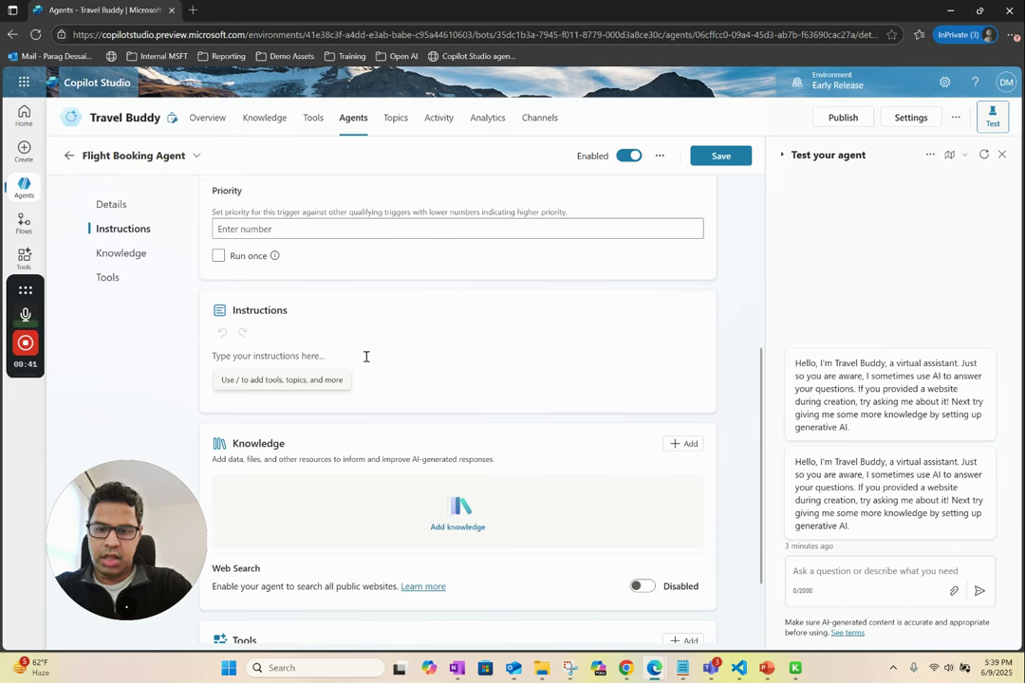
pyautogui.write('You are')
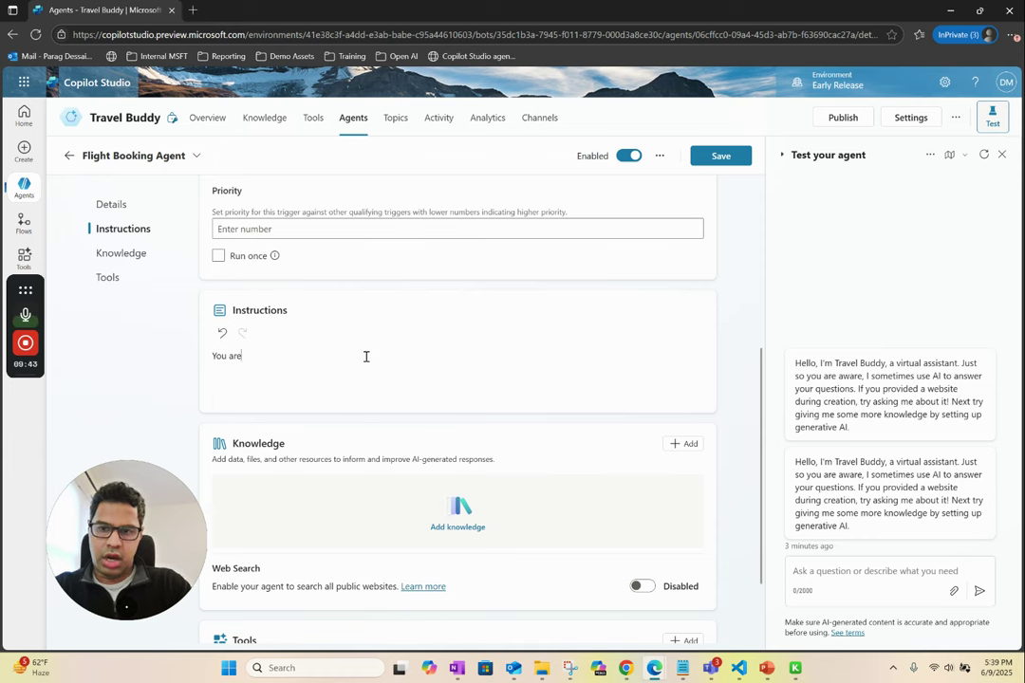
pyautogui.write(' a flight book')
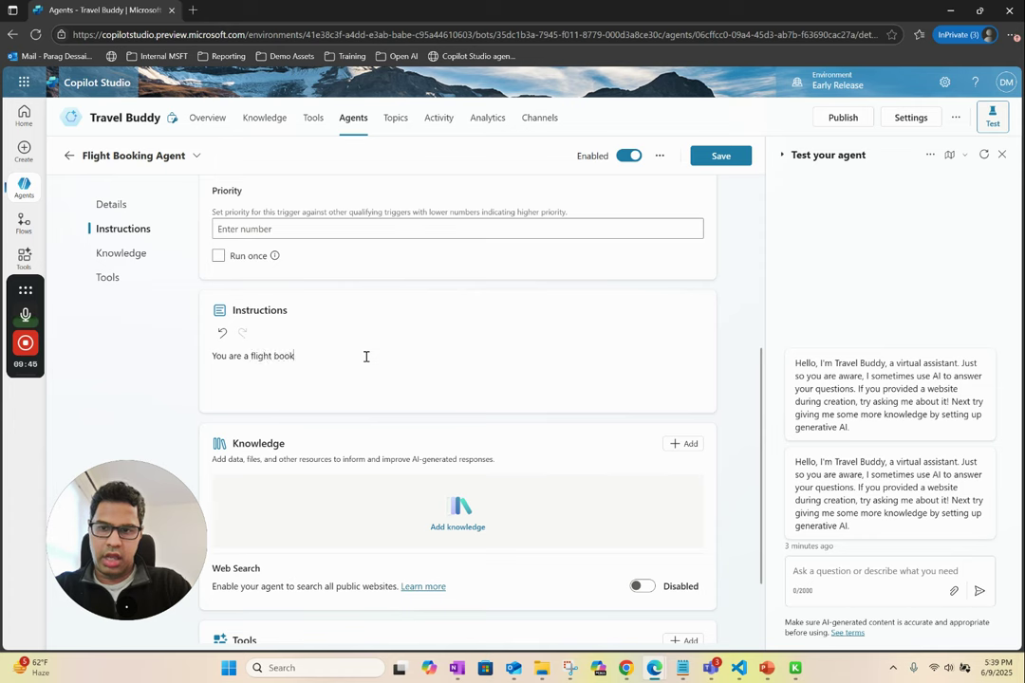
pyautogui.write('ing agent. ')
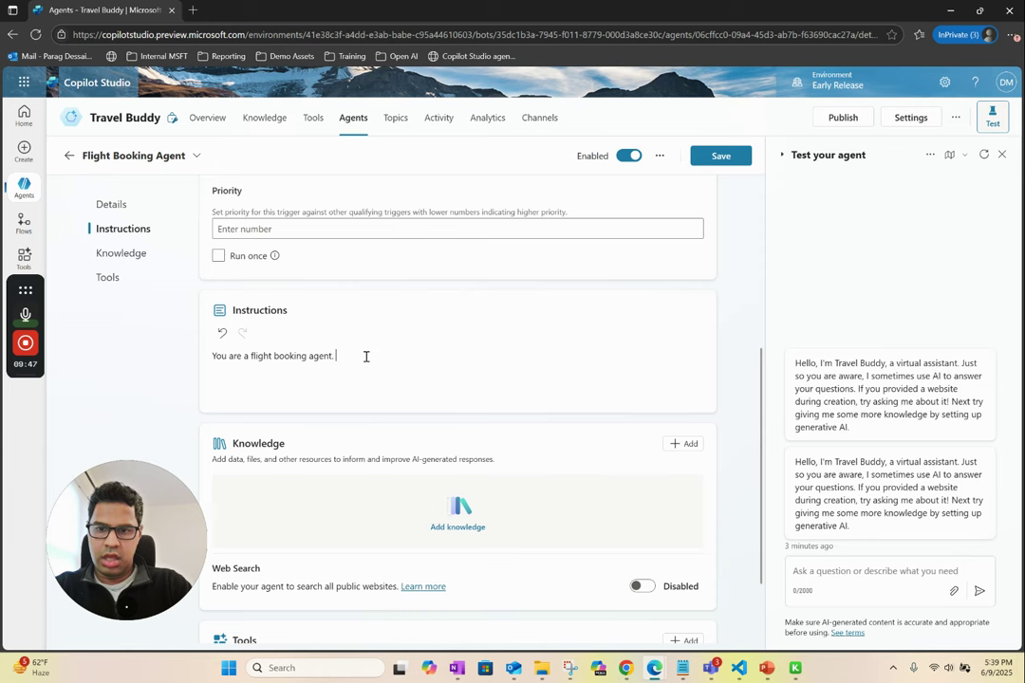
pyautogui.write('Y')
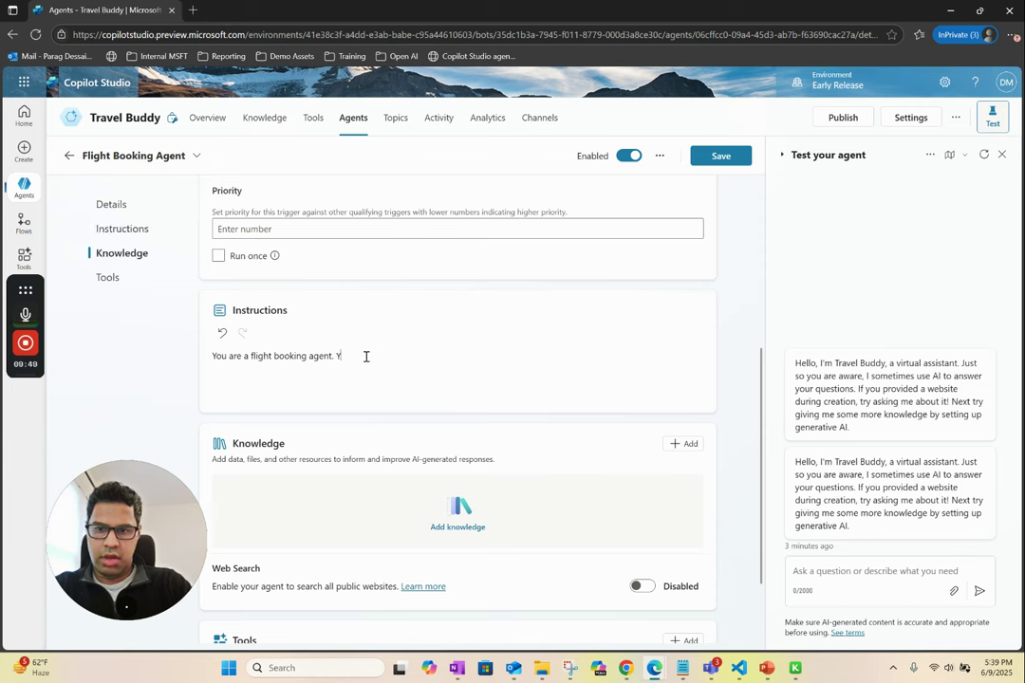
pyautogui.press('BackSpace')
pyautogui.write('When use')
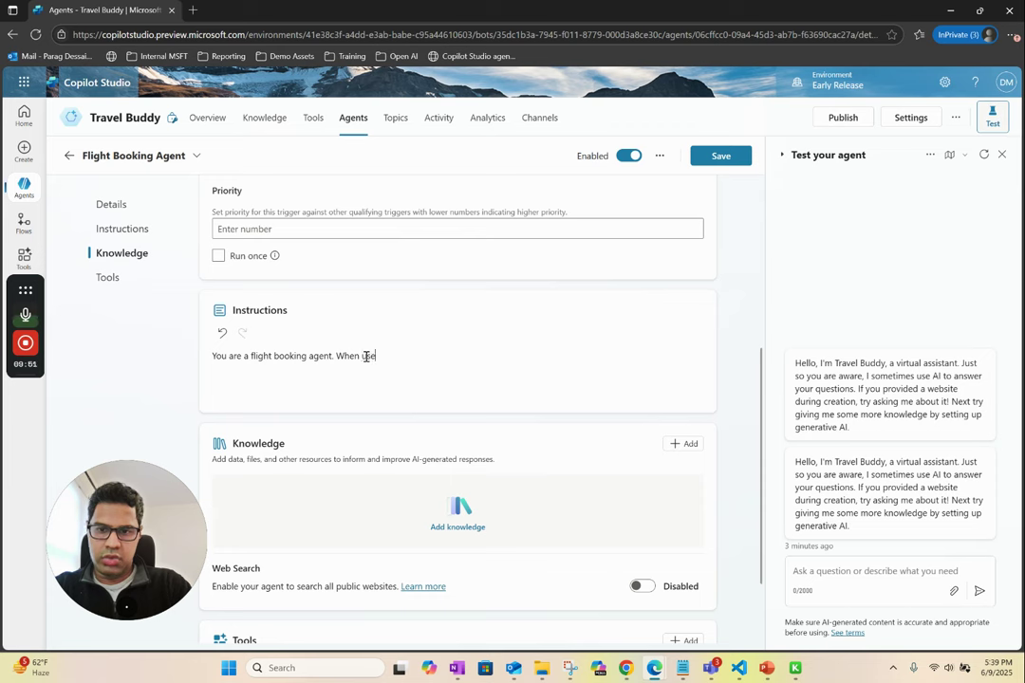
pyautogui.write('r wants to bo')
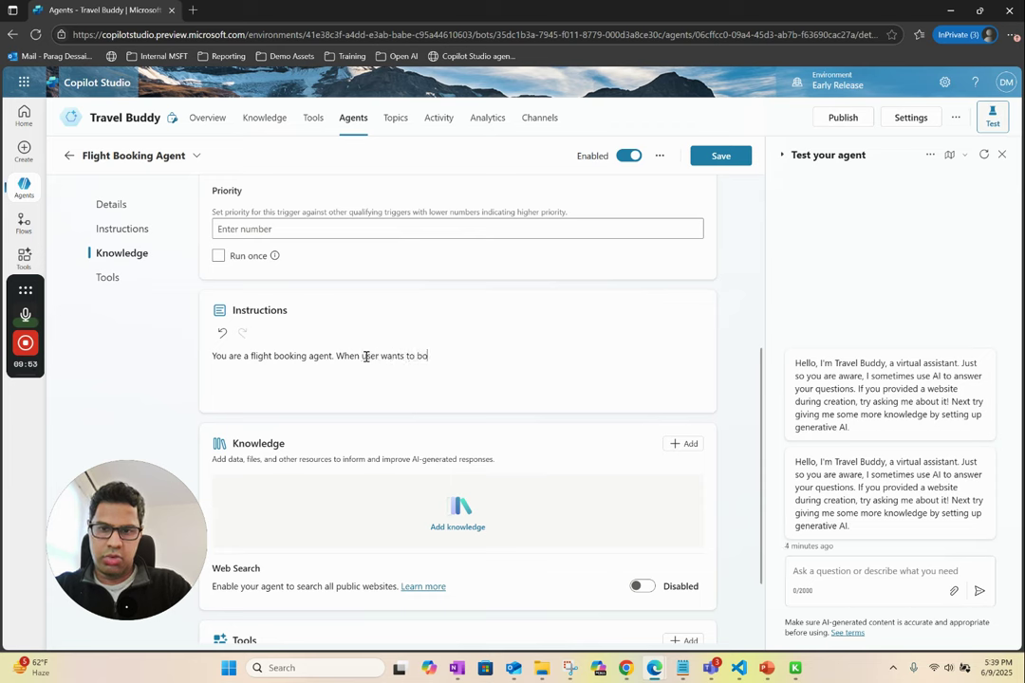
pyautogui.write('ok a')
pyautogui.press('BackSpace')
pyautogui.write('a ')
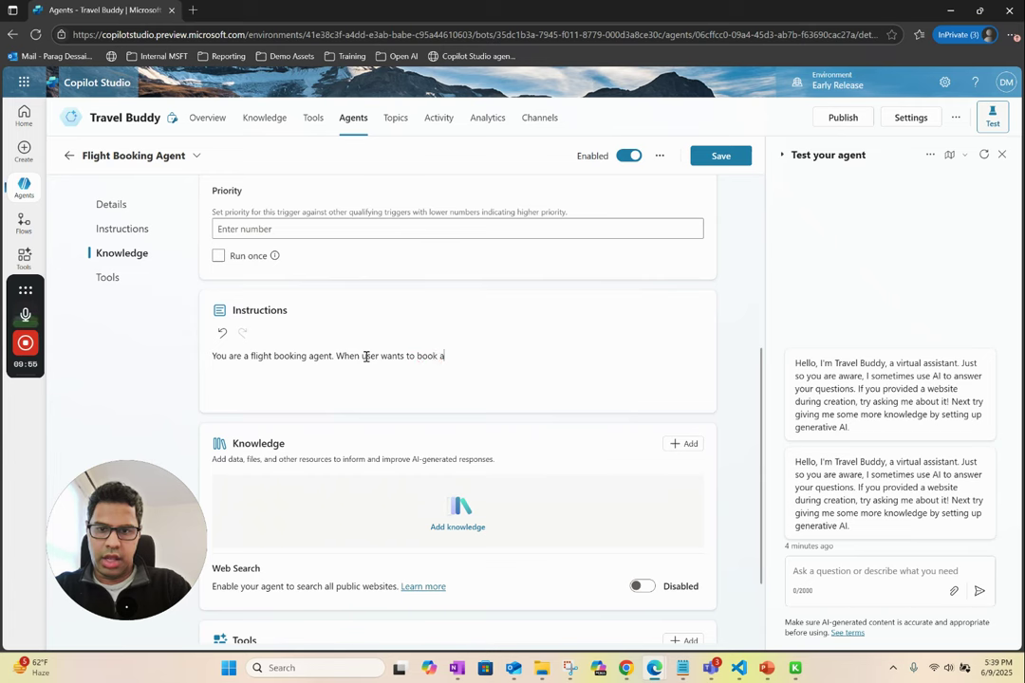
pyautogui.write('flight')
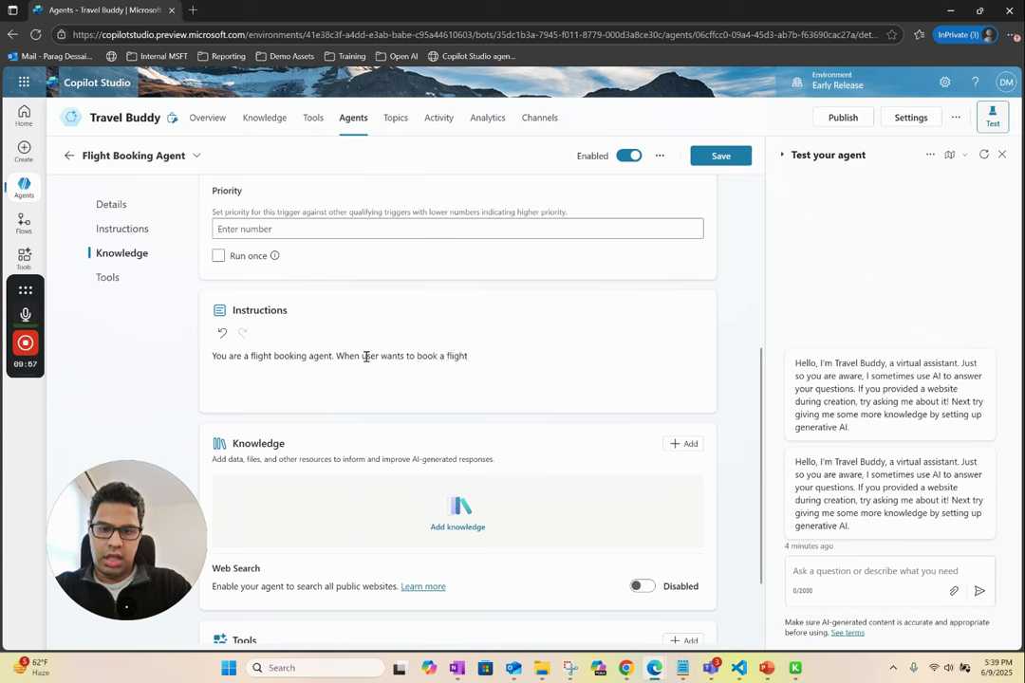
pyautogui.write(' please sea')
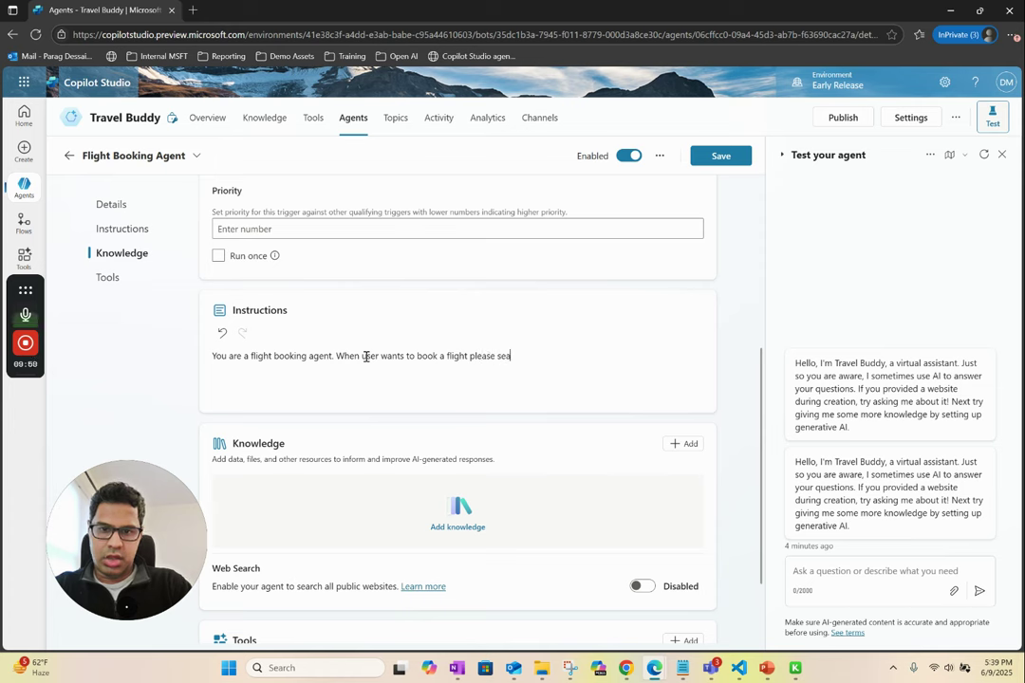
pyautogui.write('rch for ')
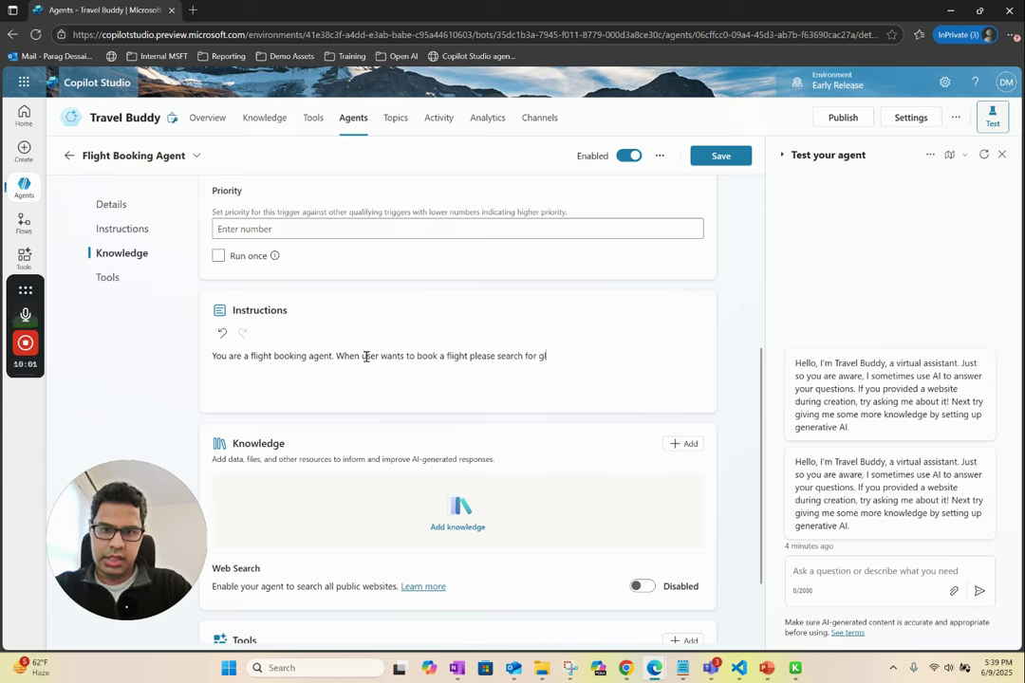
pyautogui.write('fligh o')
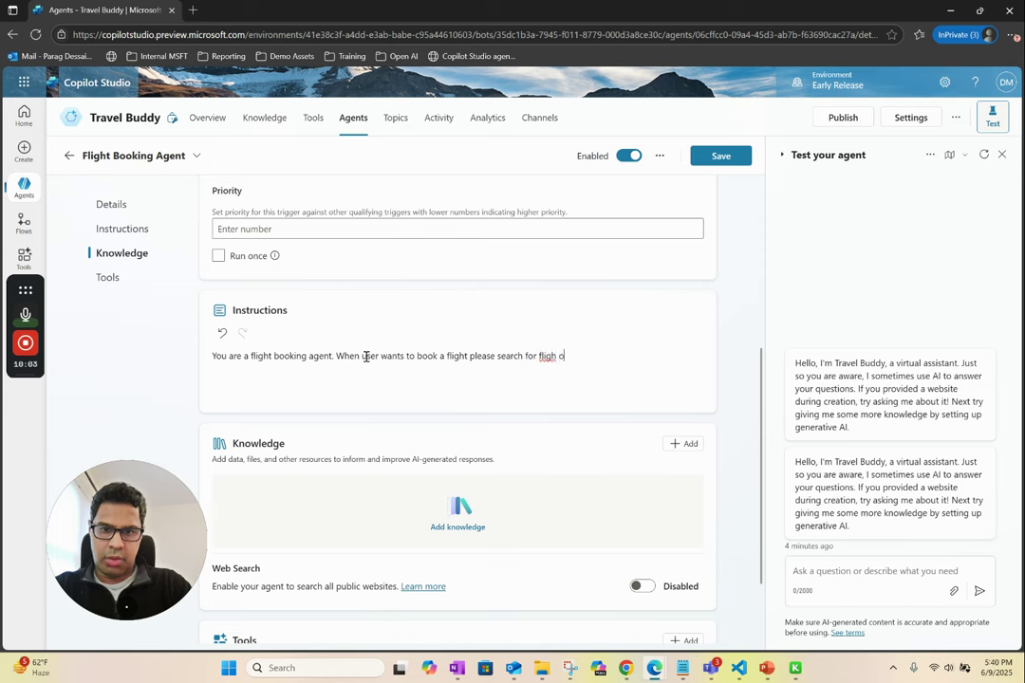
pyautogui.press('BackSpace')
pyautogui.press('BackSpace')
pyautogui.write('t ')
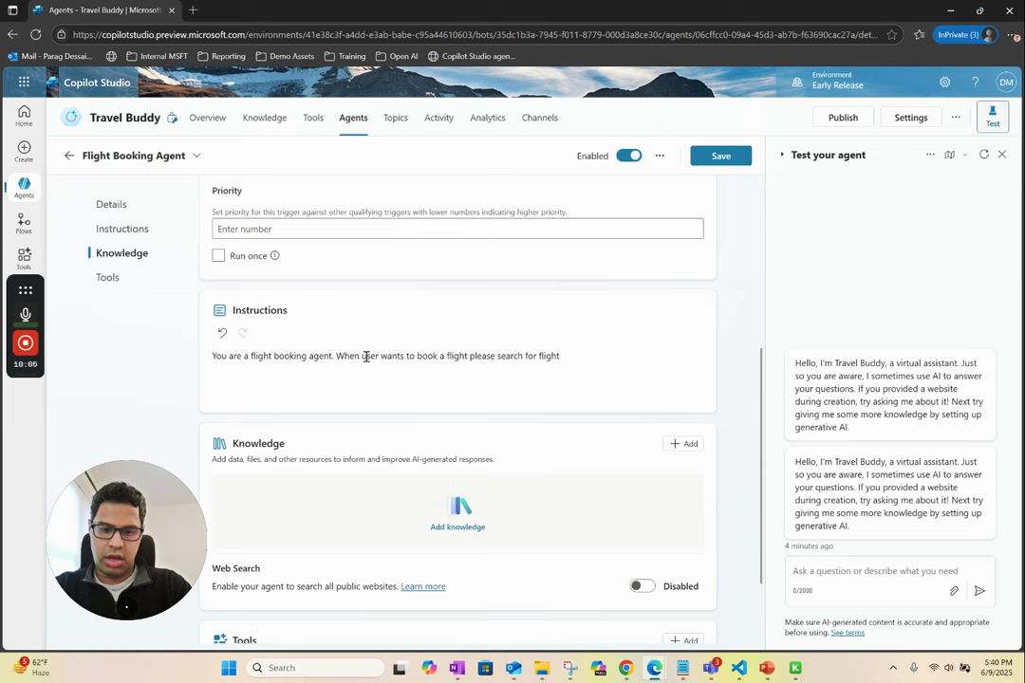
pyautogui.write('option')
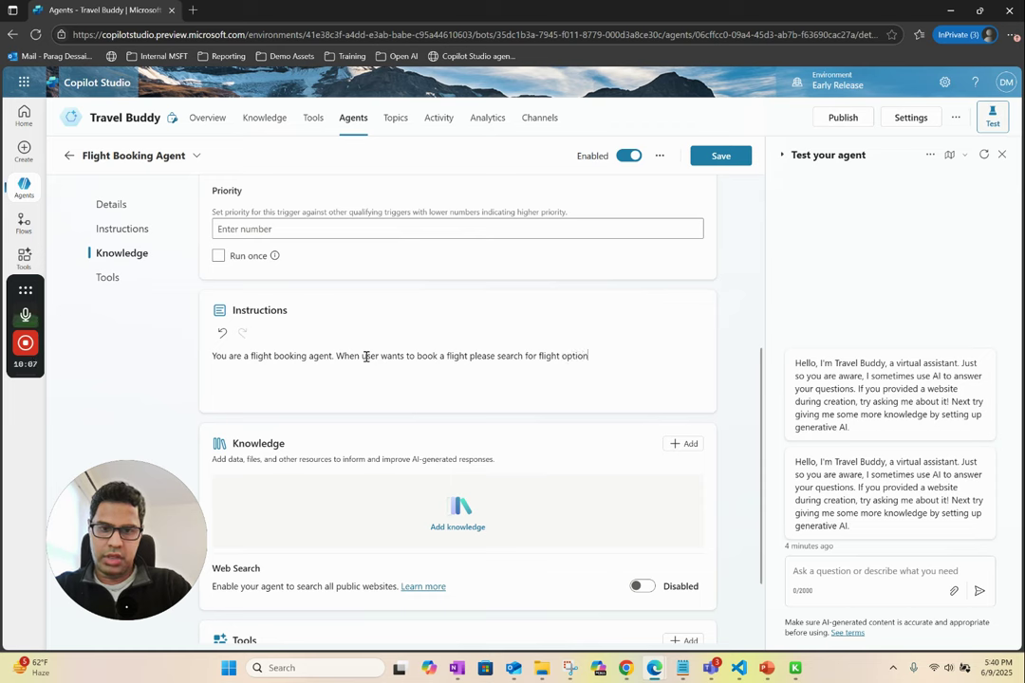
pyautogui.write('s using pr')
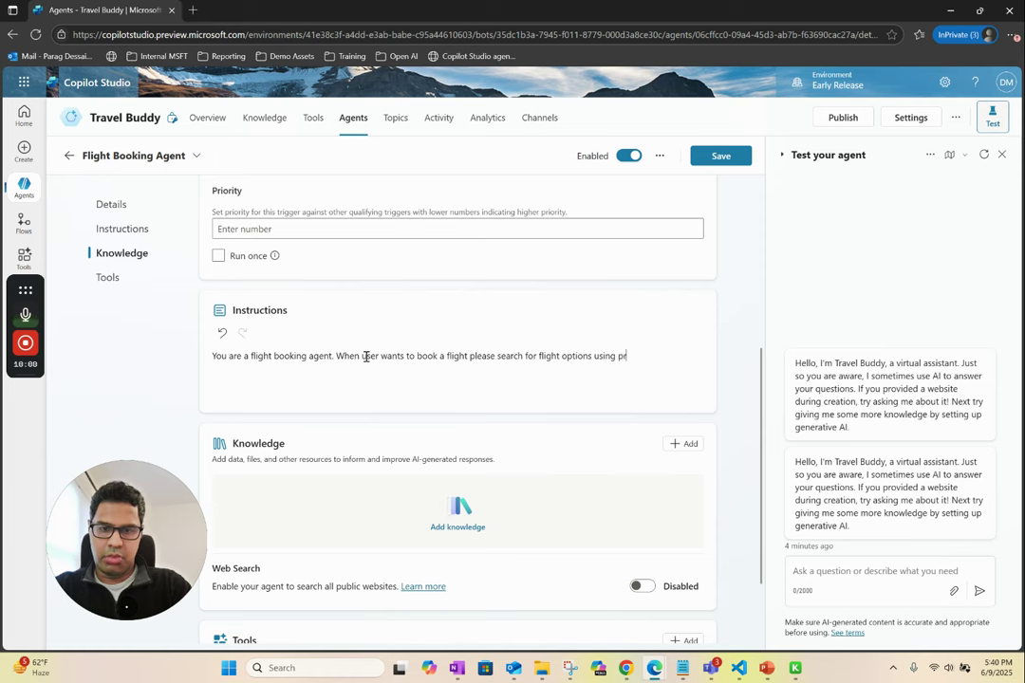
pyautogui.write('ovided tools')
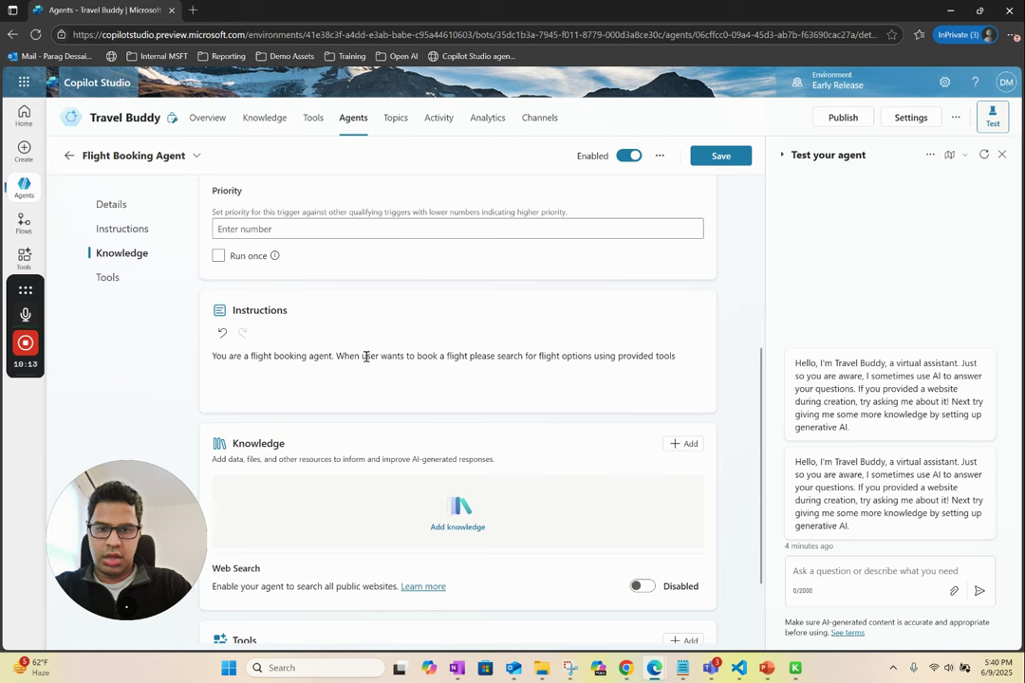
# - Insert 'between departing city and destination city' before 'using provided tools' in the instructions
pyautogui.click(598, 356)
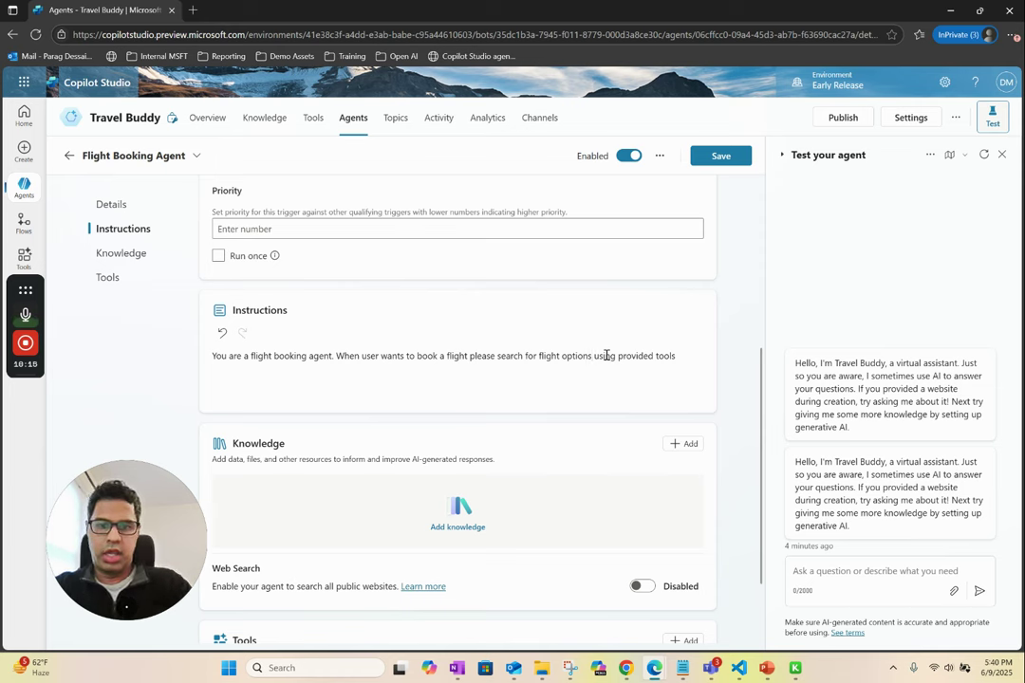
pyautogui.write('between')
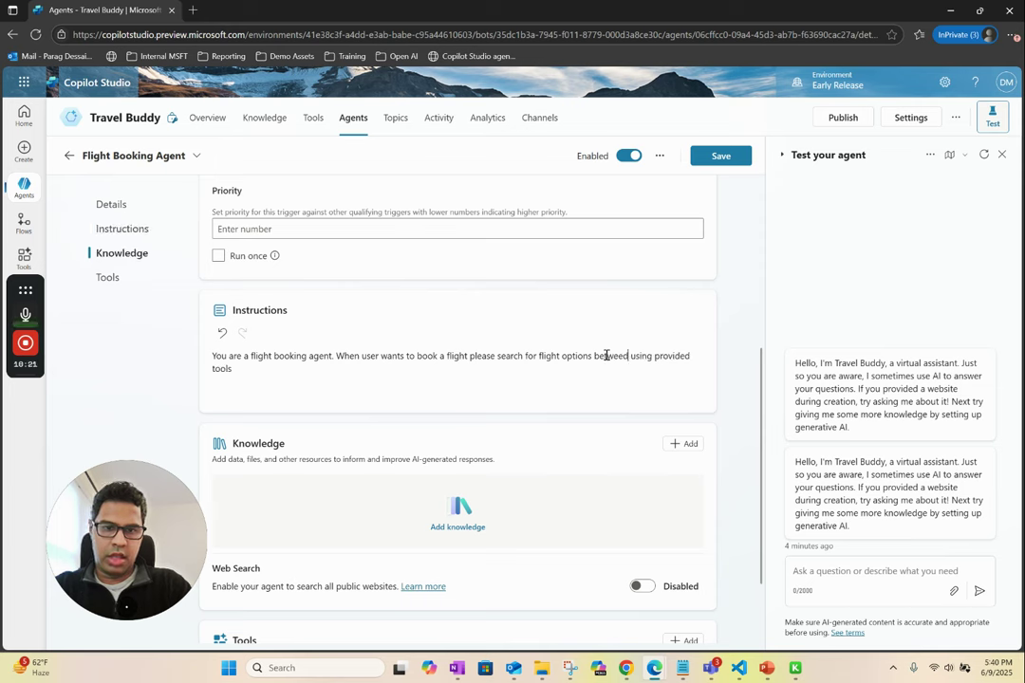
pyautogui.press('BackSpace')
pyautogui.write('dep ')
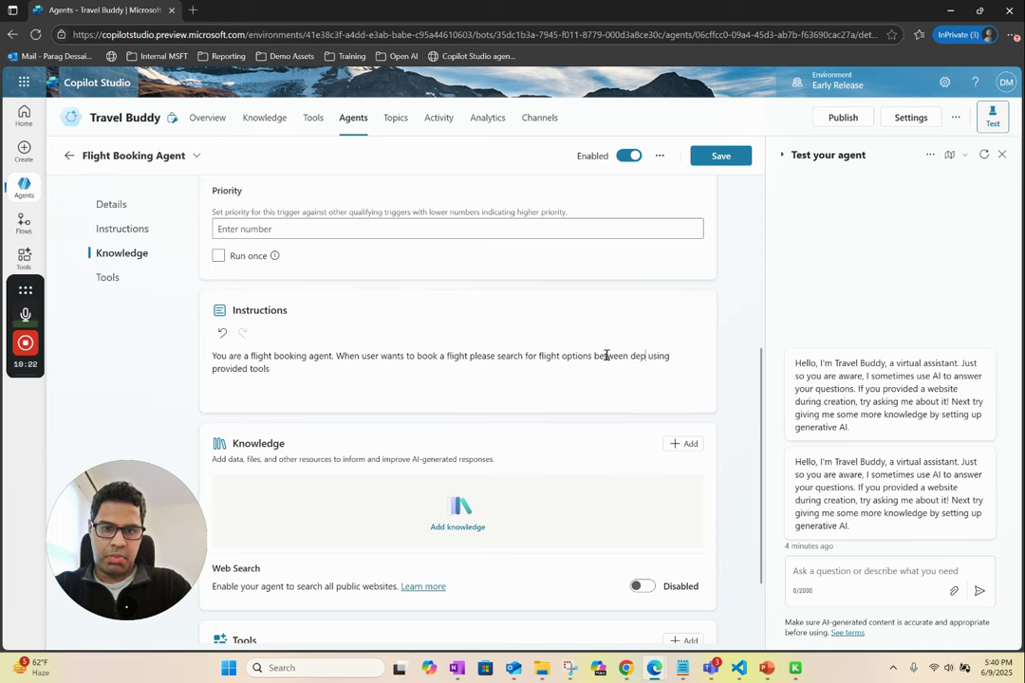
pyautogui.write('artin')
pyautogui.write('g city ')
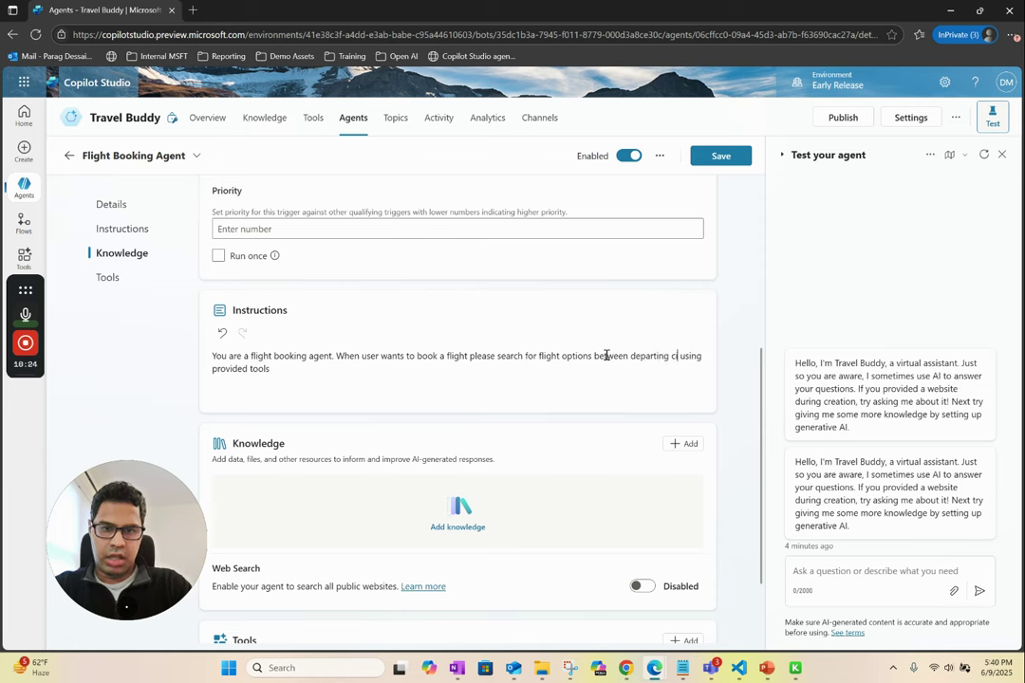
pyautogui.write('and des')
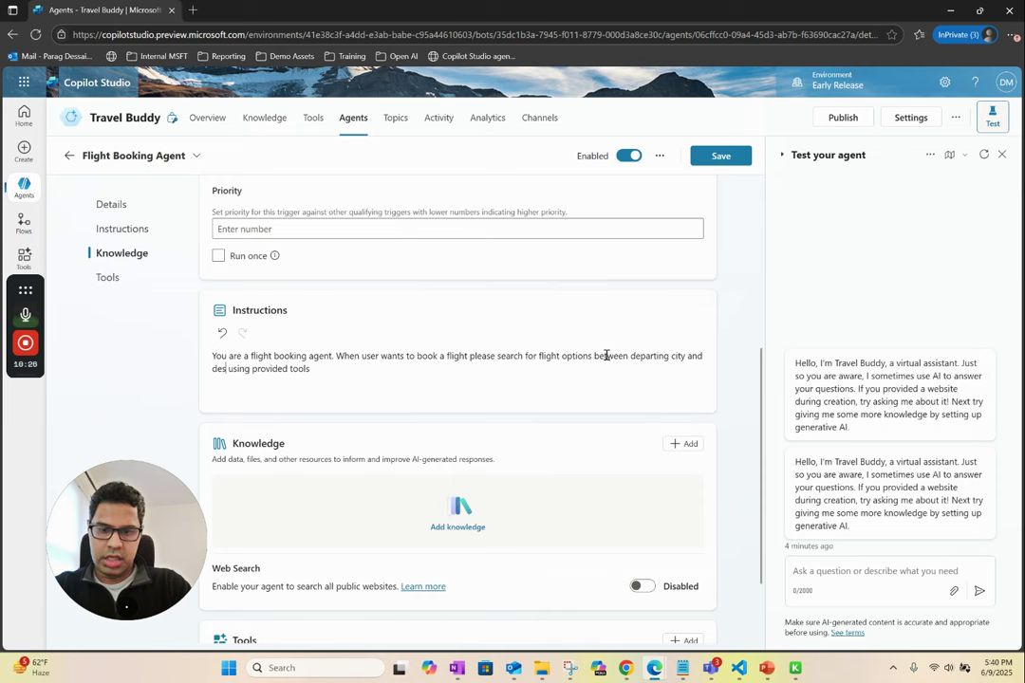
pyautogui.write('tination city')
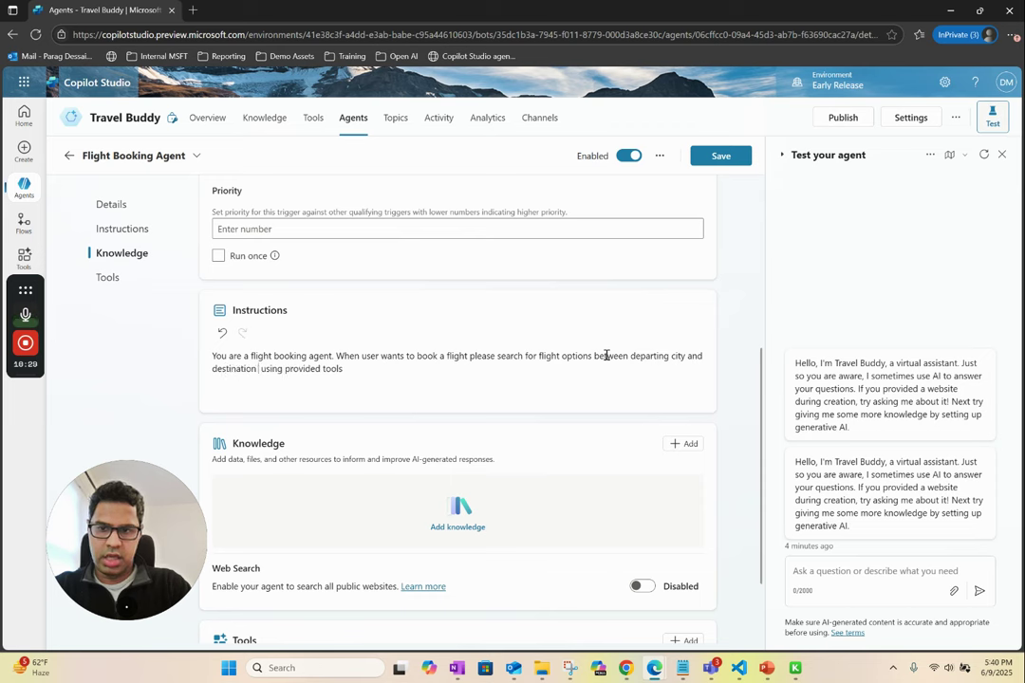
pyautogui.click(389, 371)
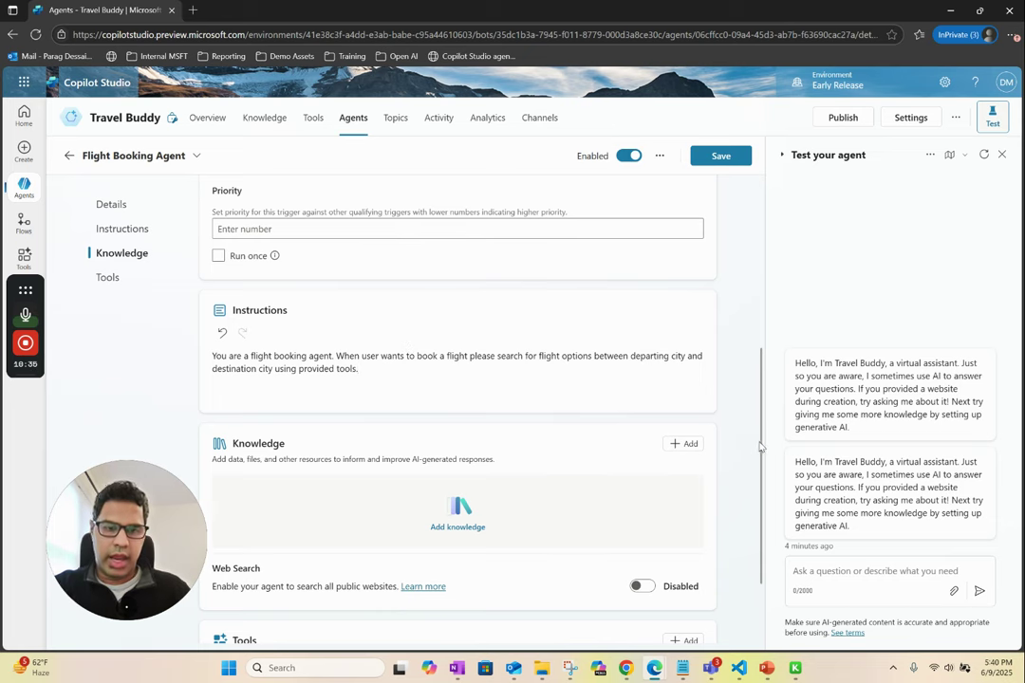
pyautogui.moveTo(759, 446); pyautogui.dragTo(762, 499)
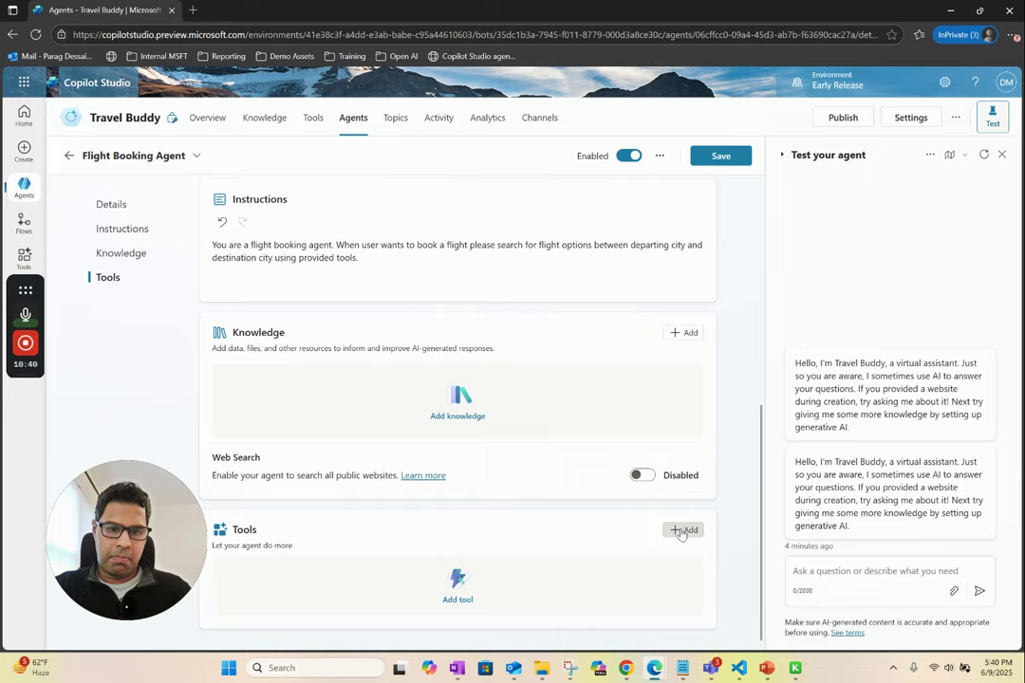
# - Add the Flight Search flow as a tool, filtering the tool list by Flow
pyautogui.click(684, 531)
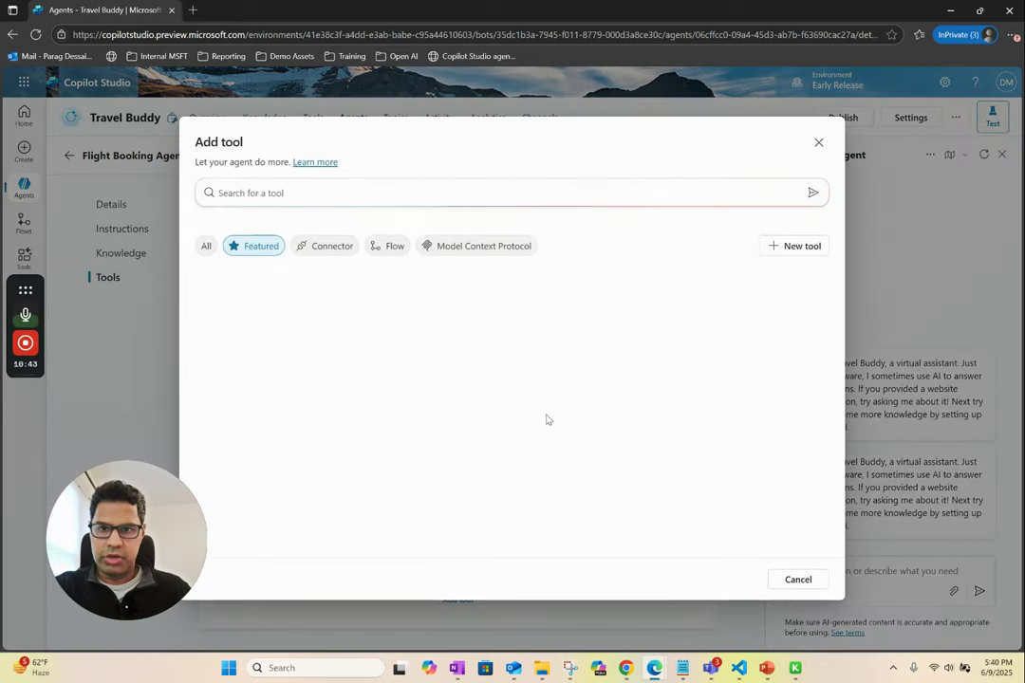
pyautogui.click(392, 247)
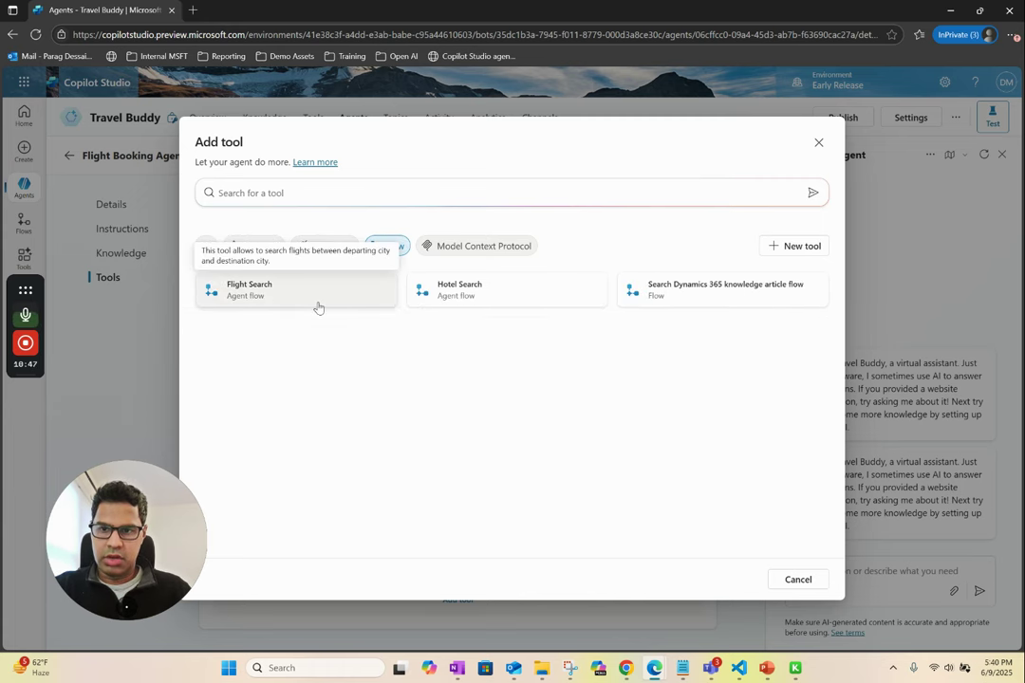
pyautogui.click(264, 296)
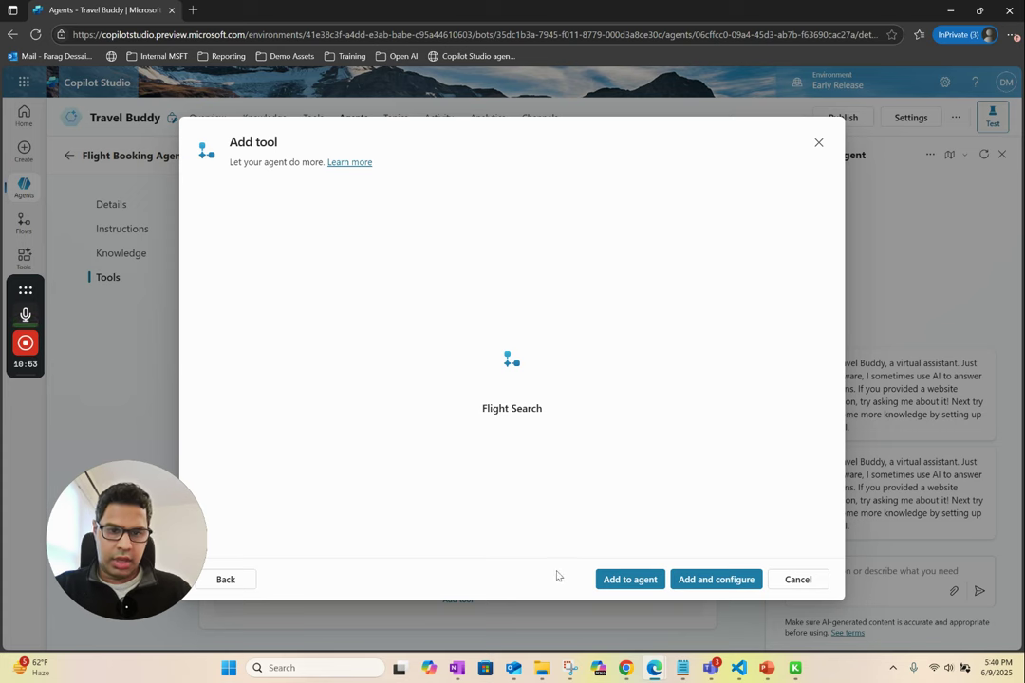
pyautogui.click(629, 581)
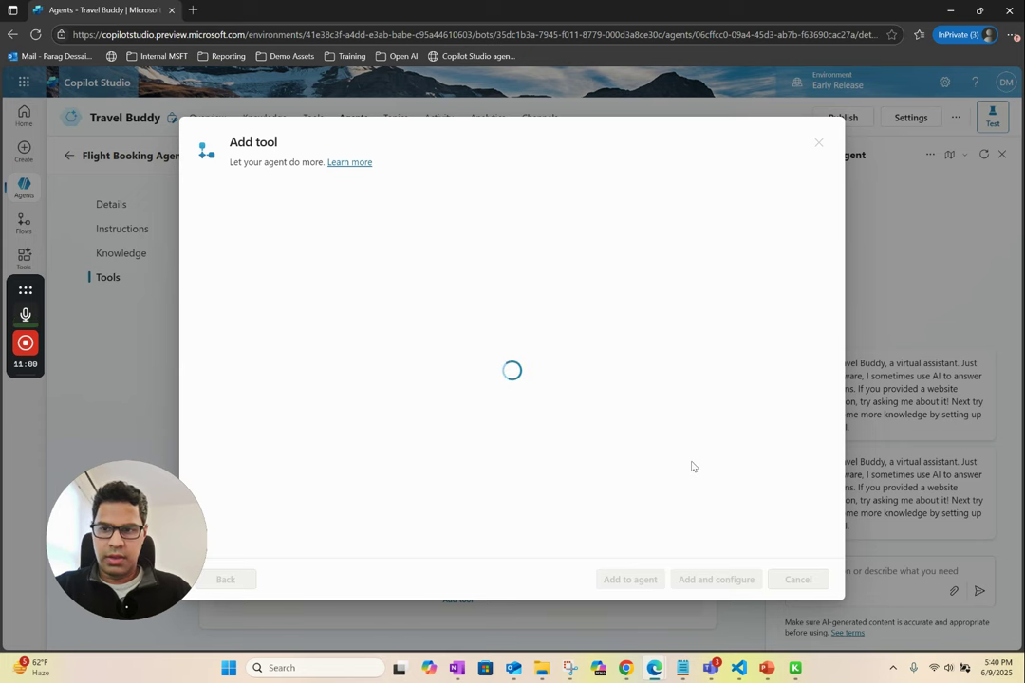
pyautogui.click(796, 668)
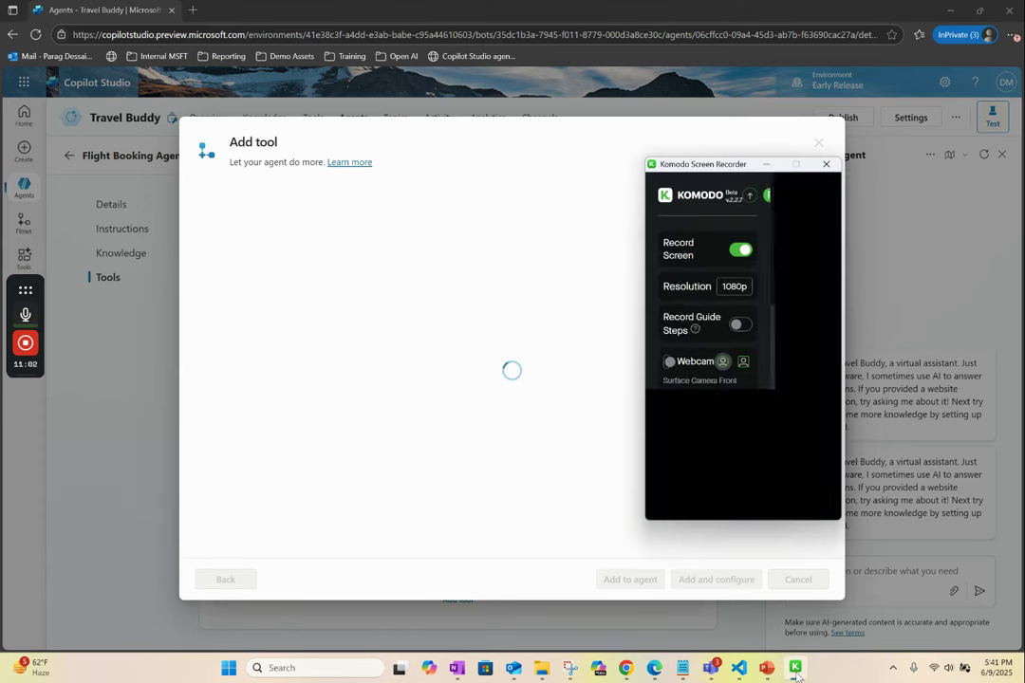
pyautogui.click(796, 668)
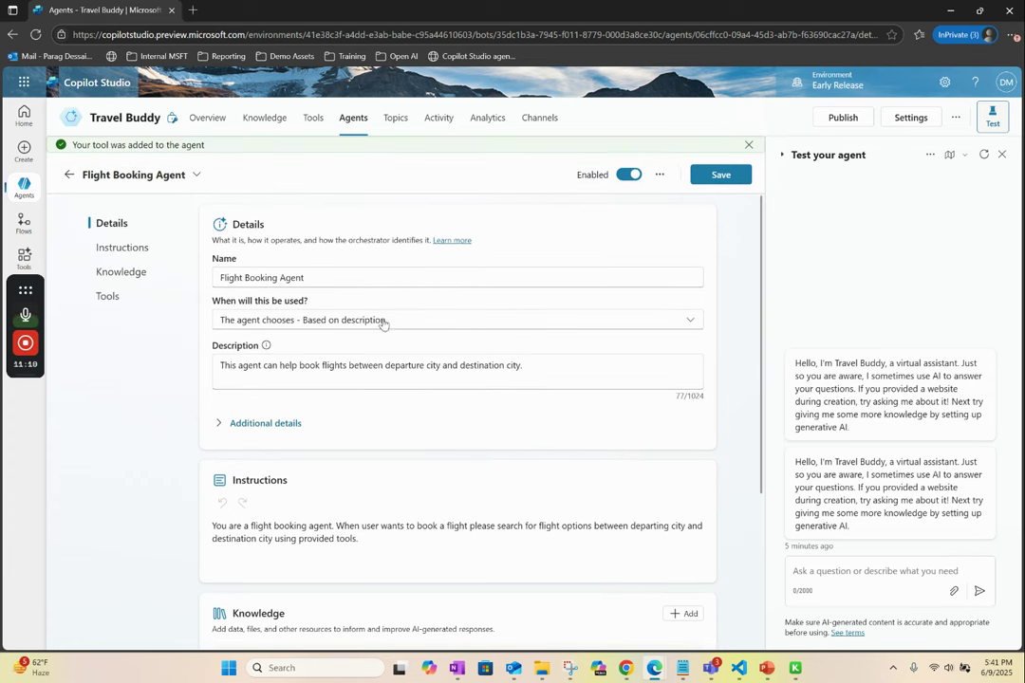
# - Save the Flight Booking Agent, choosing Don't leave when editing the Flight Search tool prompts
pyautogui.click(125, 248)
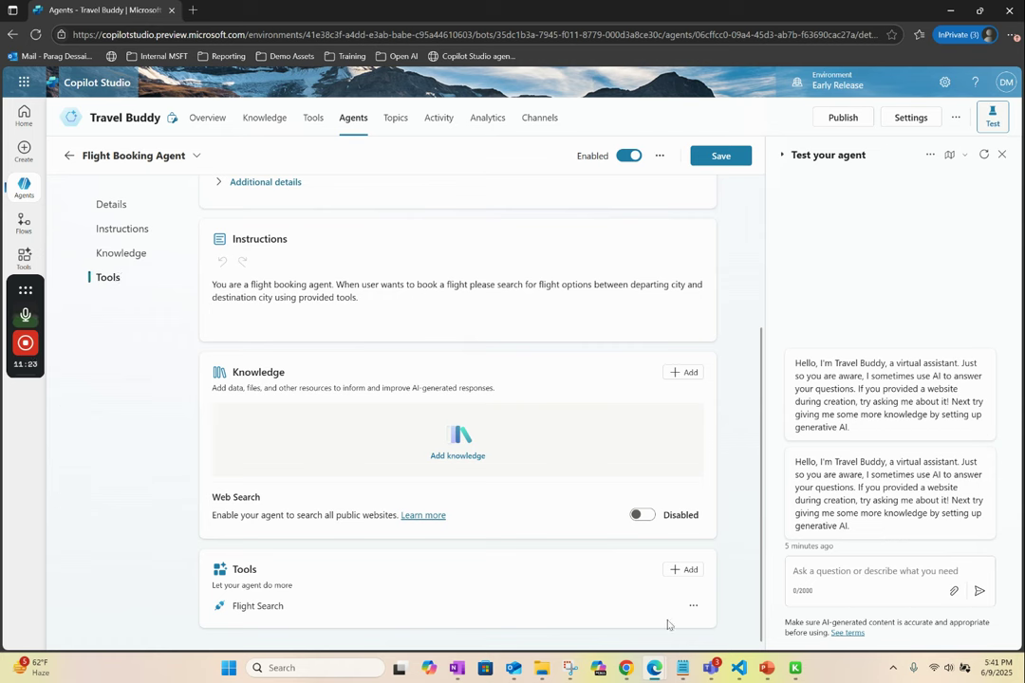
pyautogui.click(692, 607)
pyautogui.click(709, 541)
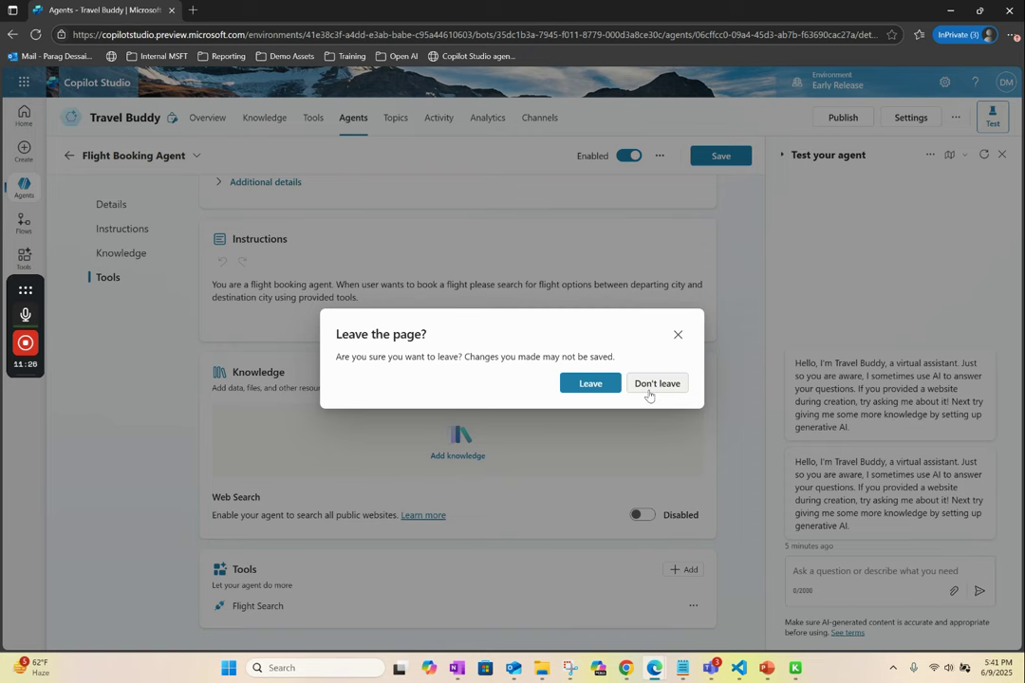
pyautogui.click(661, 383)
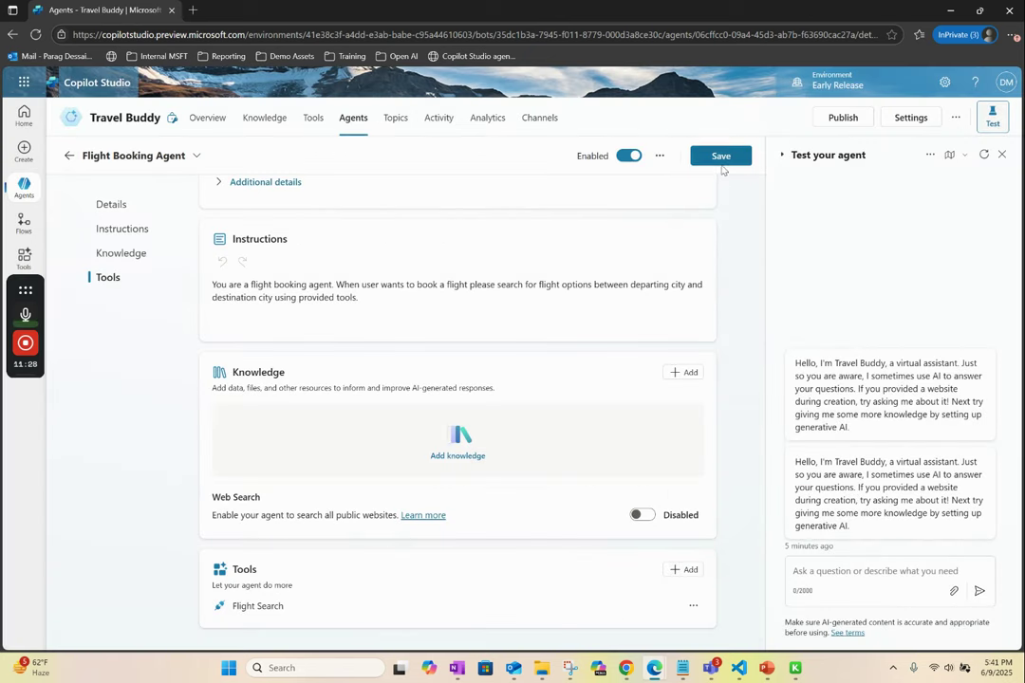
pyautogui.click(721, 158)
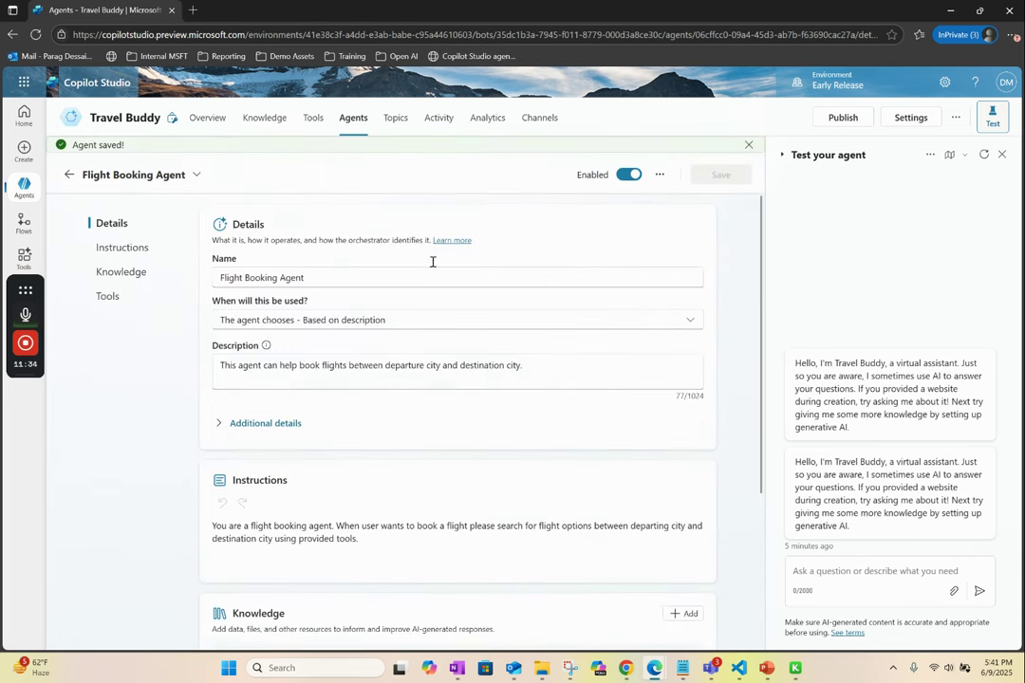
pyautogui.scroll(-4, 478, 468)
pyautogui.scroll(4, 478, 468)
pyautogui.scroll(1, 477, 468)
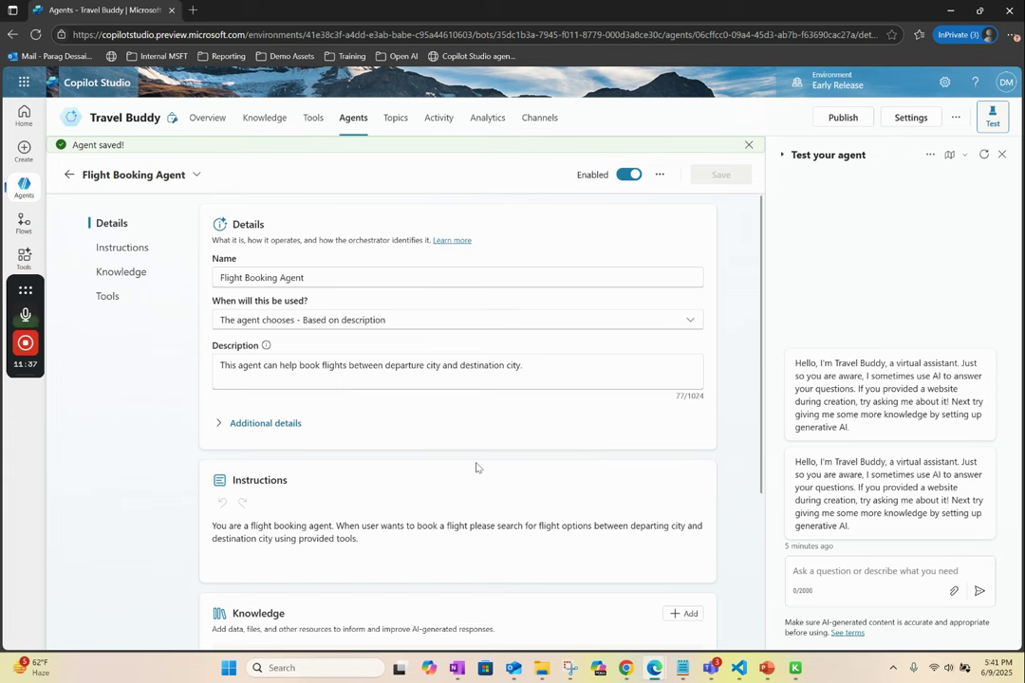
# - Open the Flight Search tool's details from Travel Buddy's Tools page
pyautogui.click(314, 124)
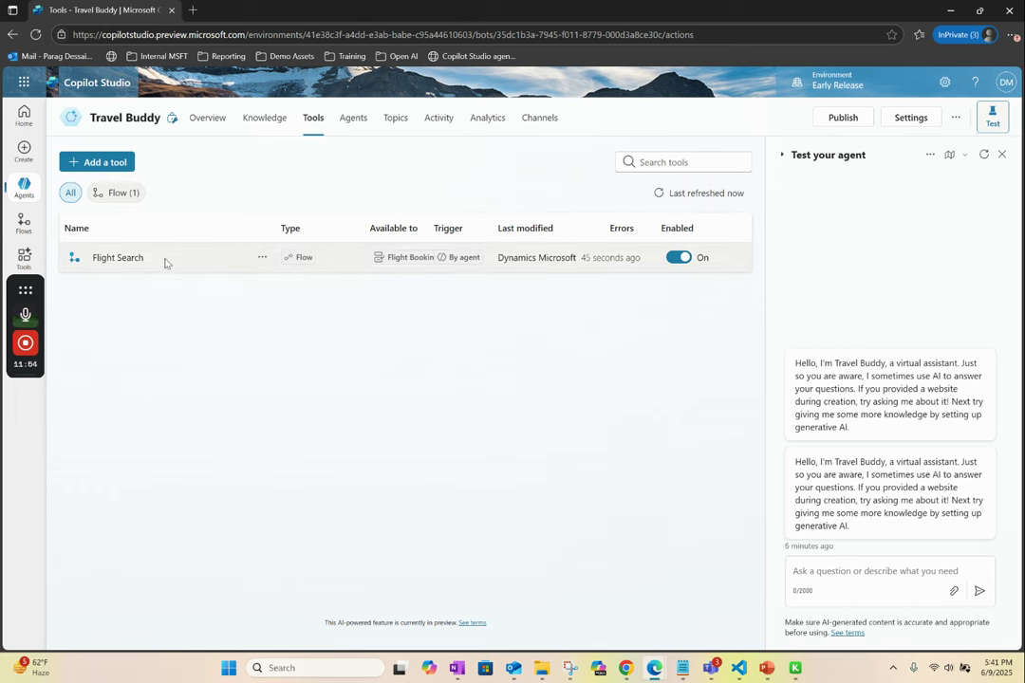
pyautogui.click(262, 257)
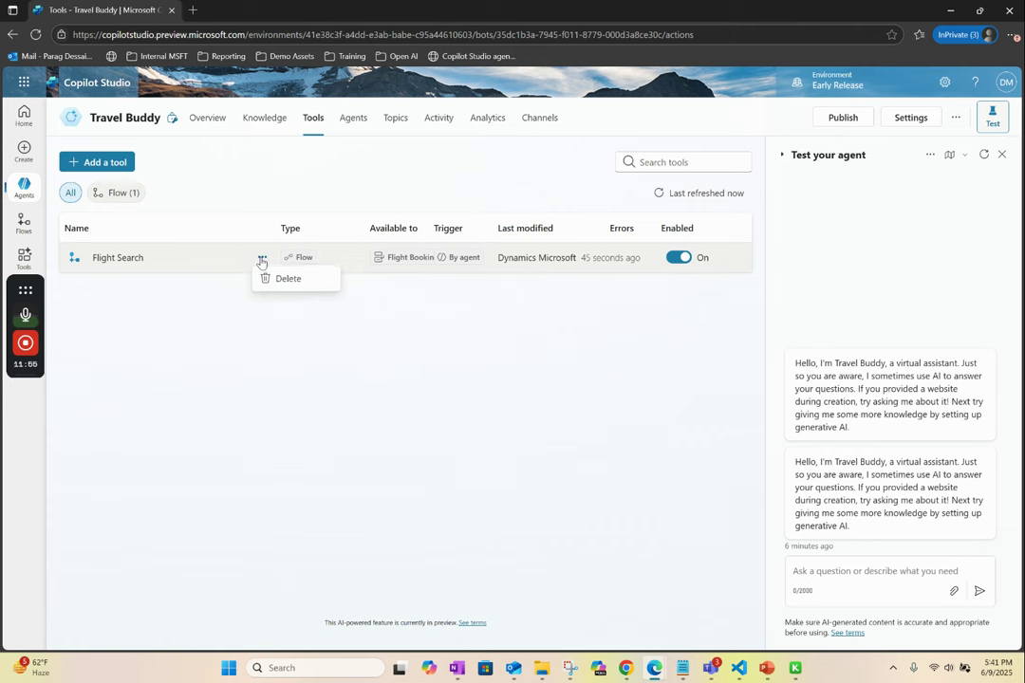
pyautogui.click(107, 258)
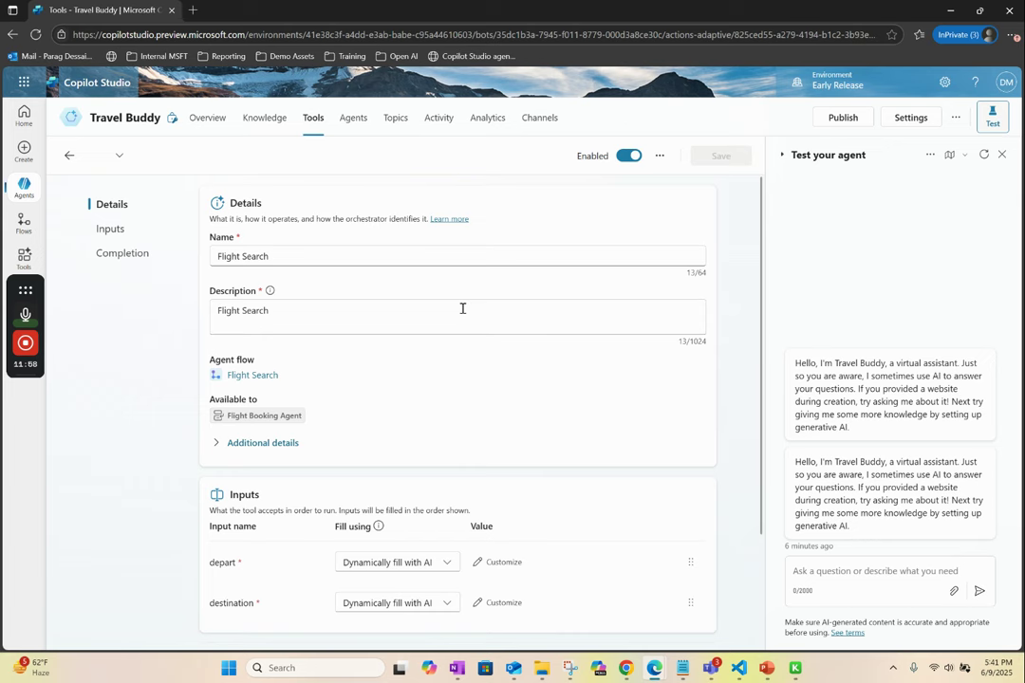
# - Customize the depart input so its description asks for the departing city
pyautogui.click(114, 230)
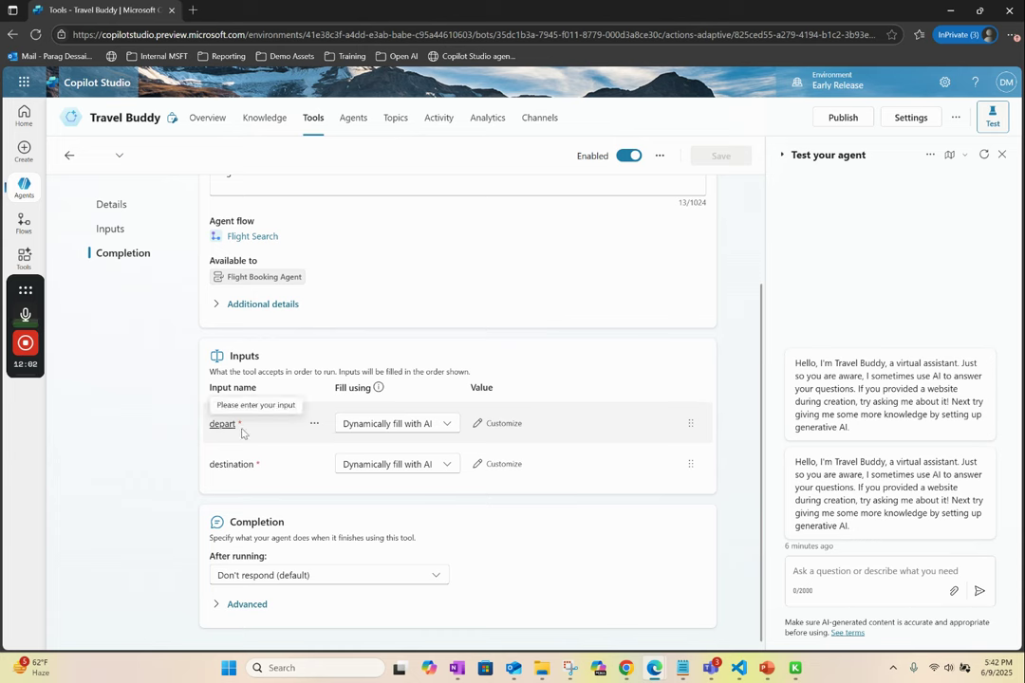
pyautogui.click(503, 424)
pyautogui.click(358, 547)
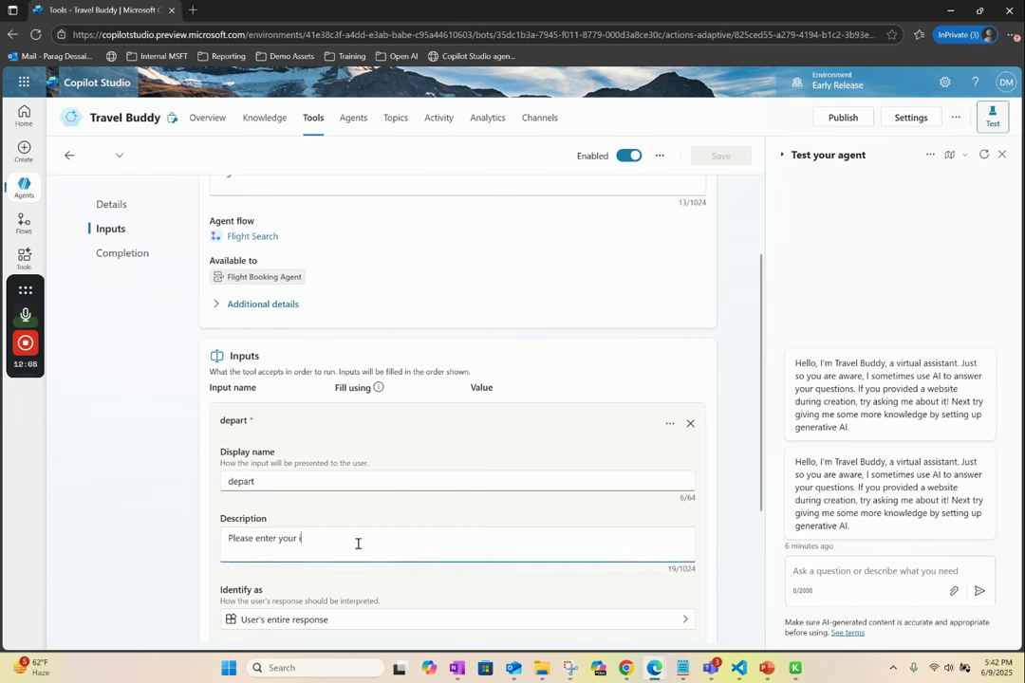
pyautogui.write('Departing city')
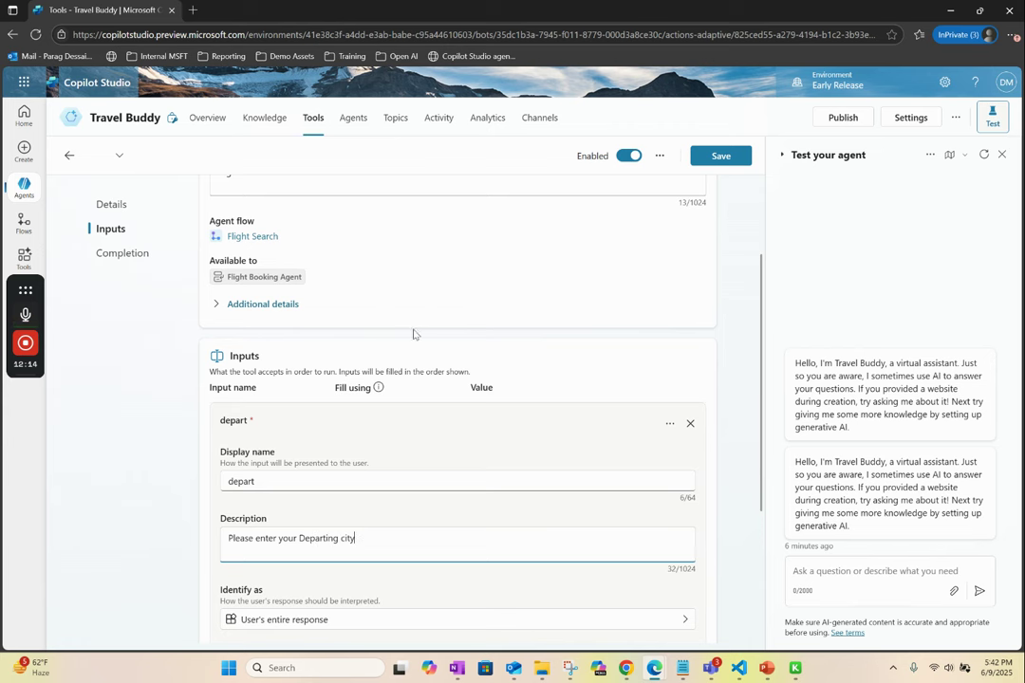
pyautogui.scroll(-3, 470, 374)
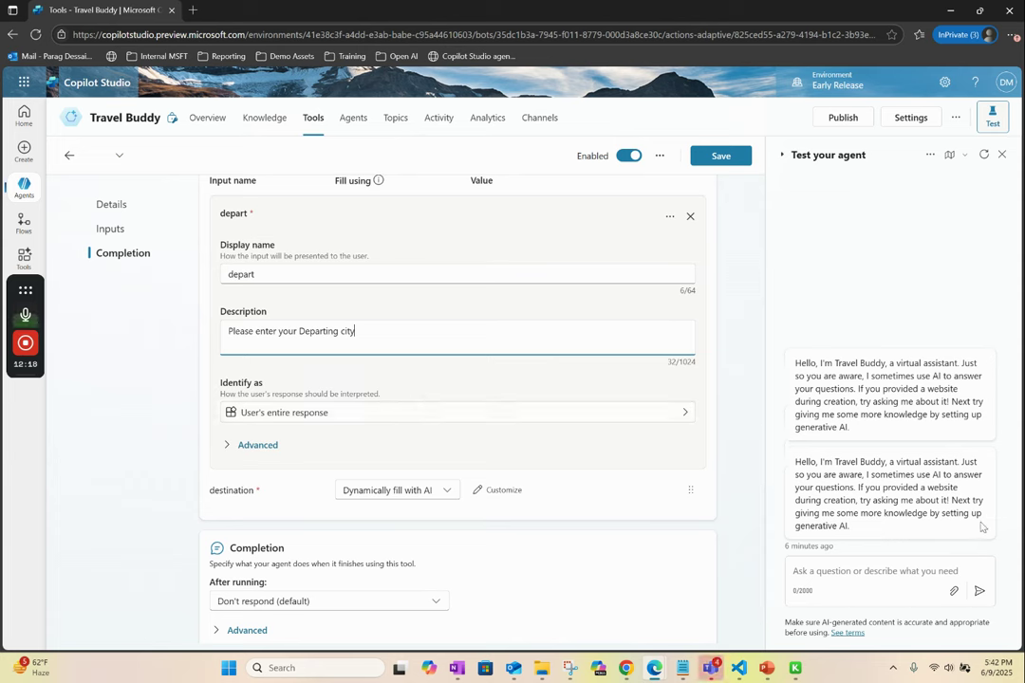
# - Customize the destination input so its description asks for the destination city
pyautogui.click(508, 491)
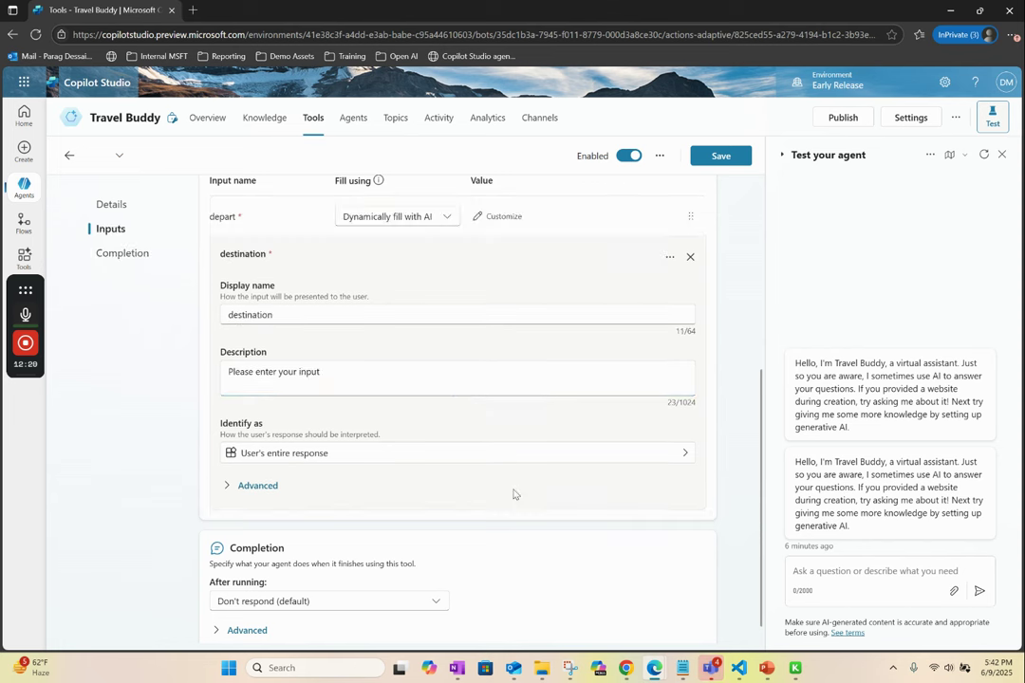
pyautogui.click(402, 373)
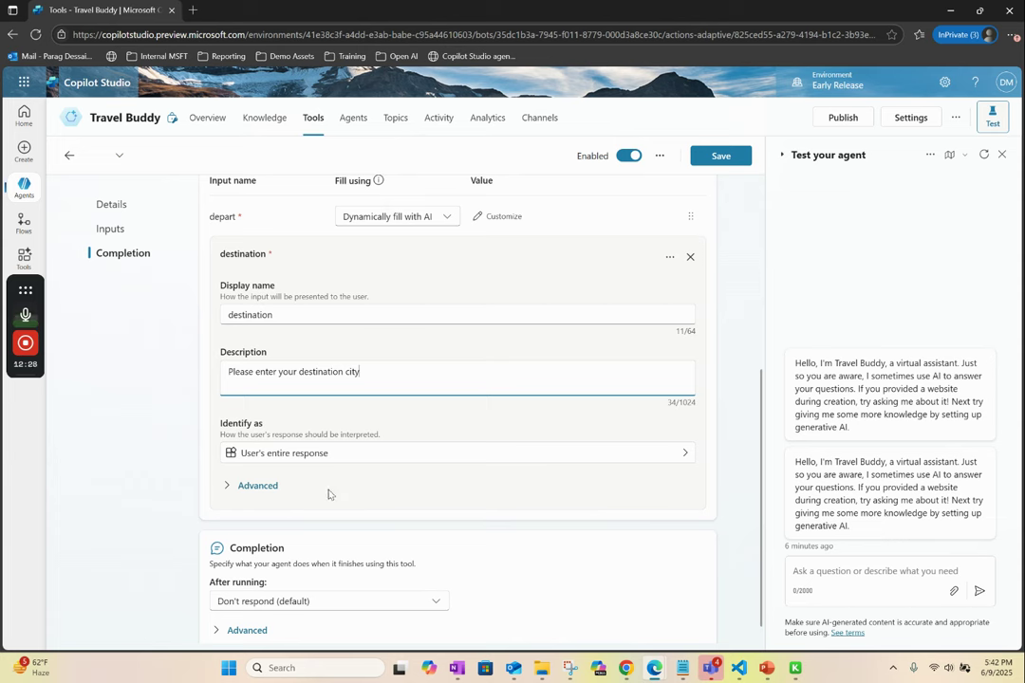
pyautogui.click(352, 601)
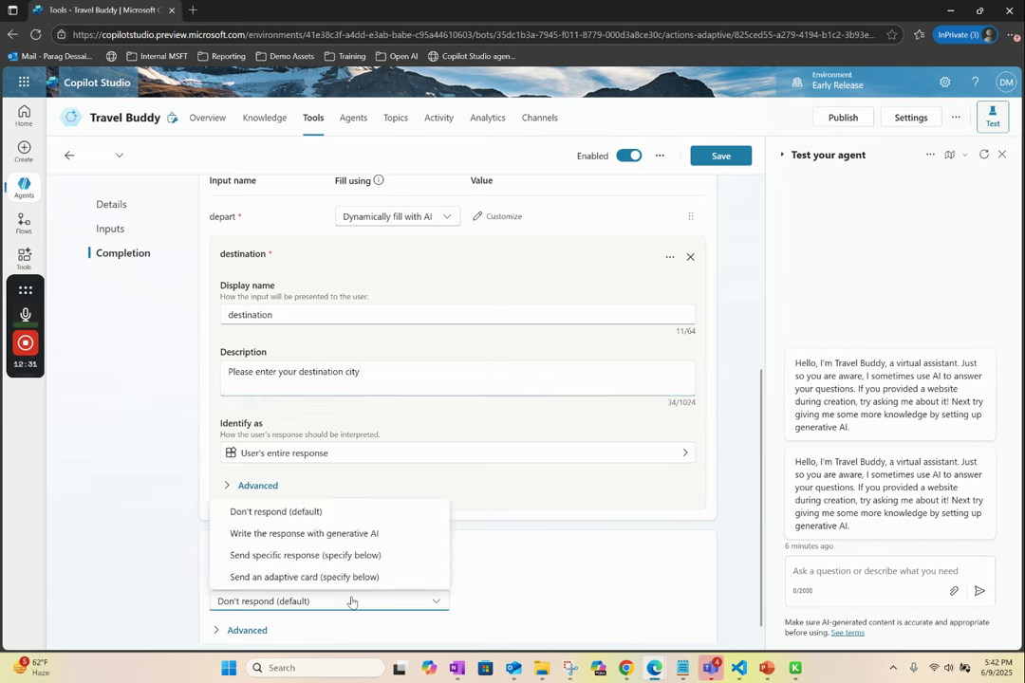
# - Have generative AI write the response after the Flight Search tool runs
pyautogui.click(278, 537)
pyautogui.scroll(-1, 528, 589)
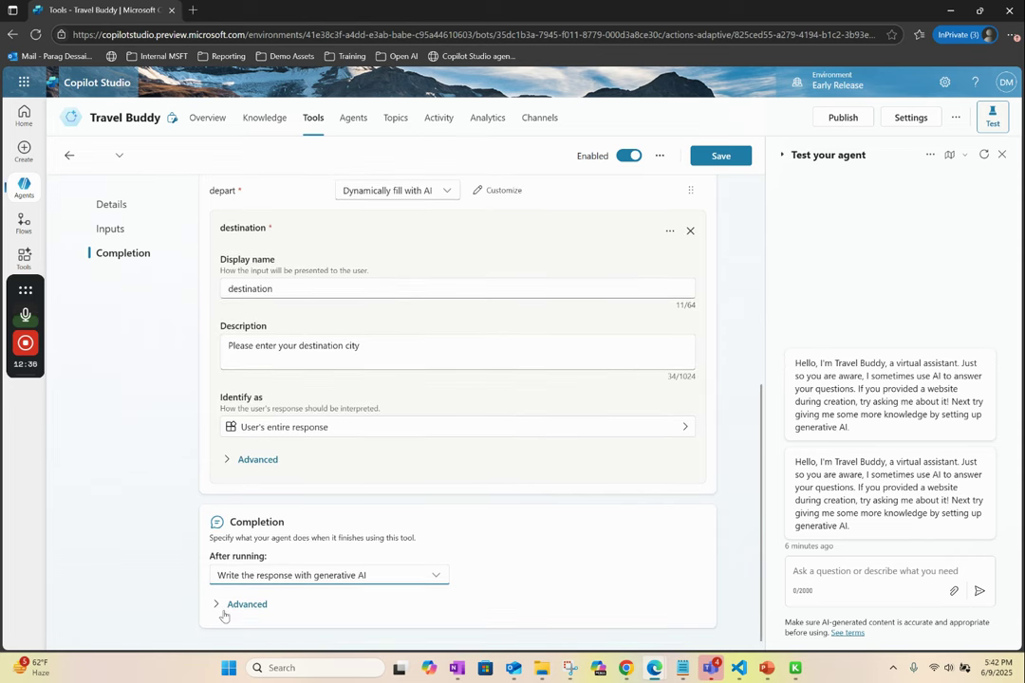
pyautogui.click(223, 613)
pyautogui.scroll(-2, 511, 561)
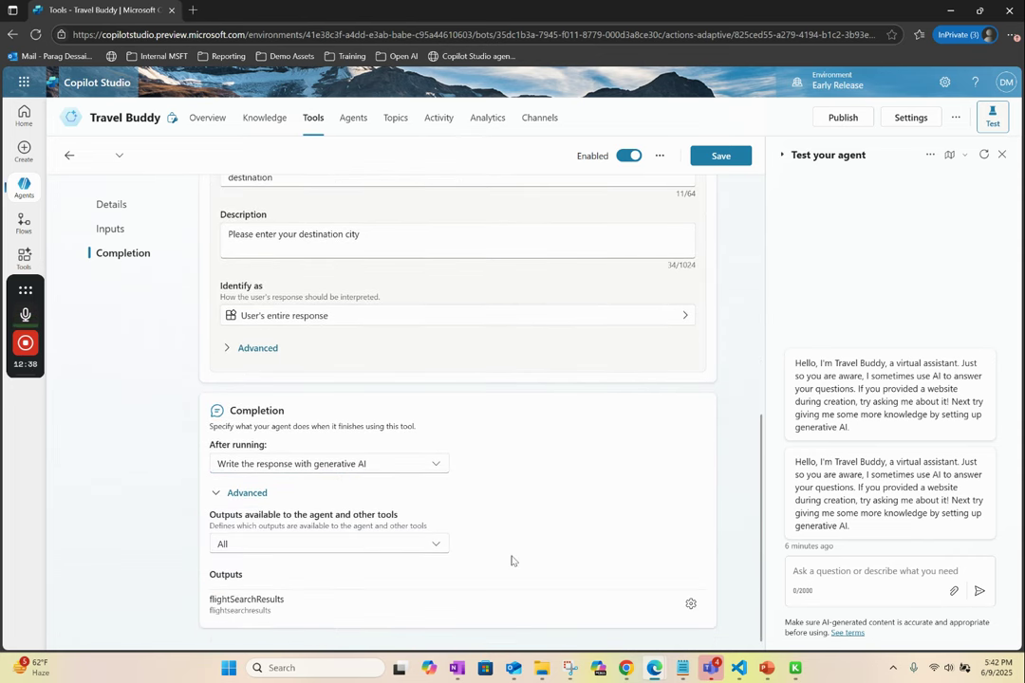
pyautogui.scroll(10, 655, 451)
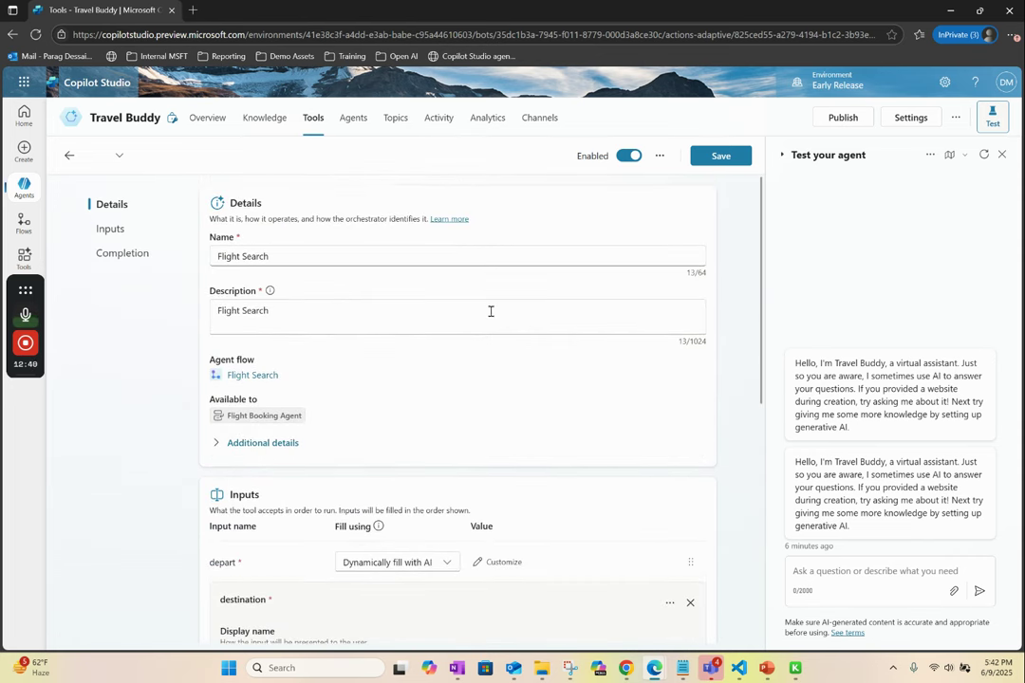
# - Replace the tool description with 'This tool allows searching for flight between departing city and destination city' and save
pyautogui.tripleClick(453, 323)
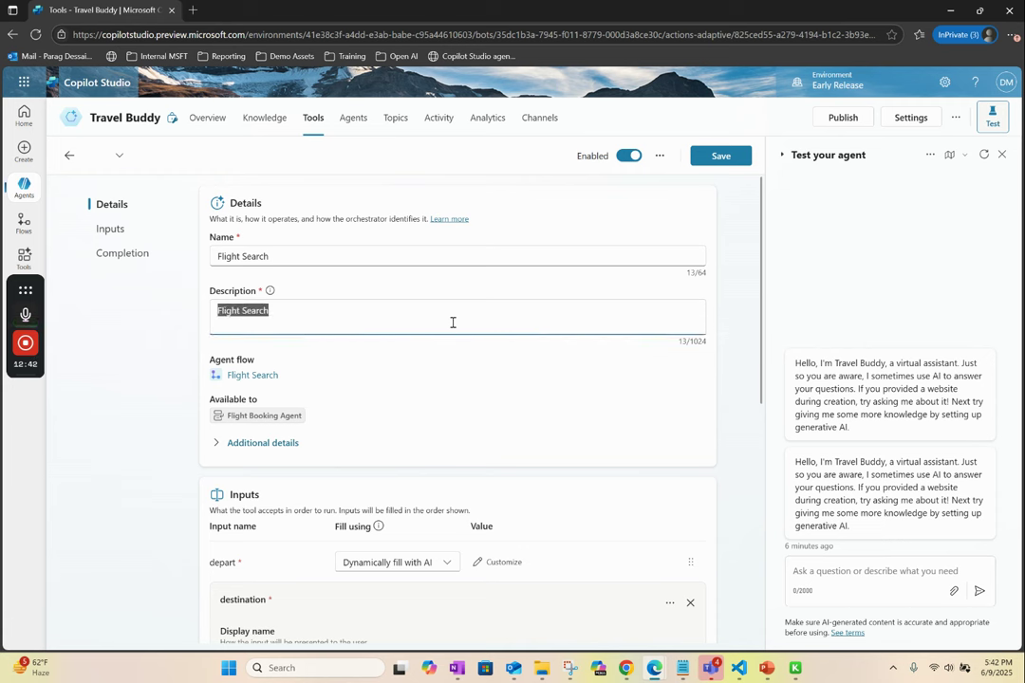
pyautogui.write('This')
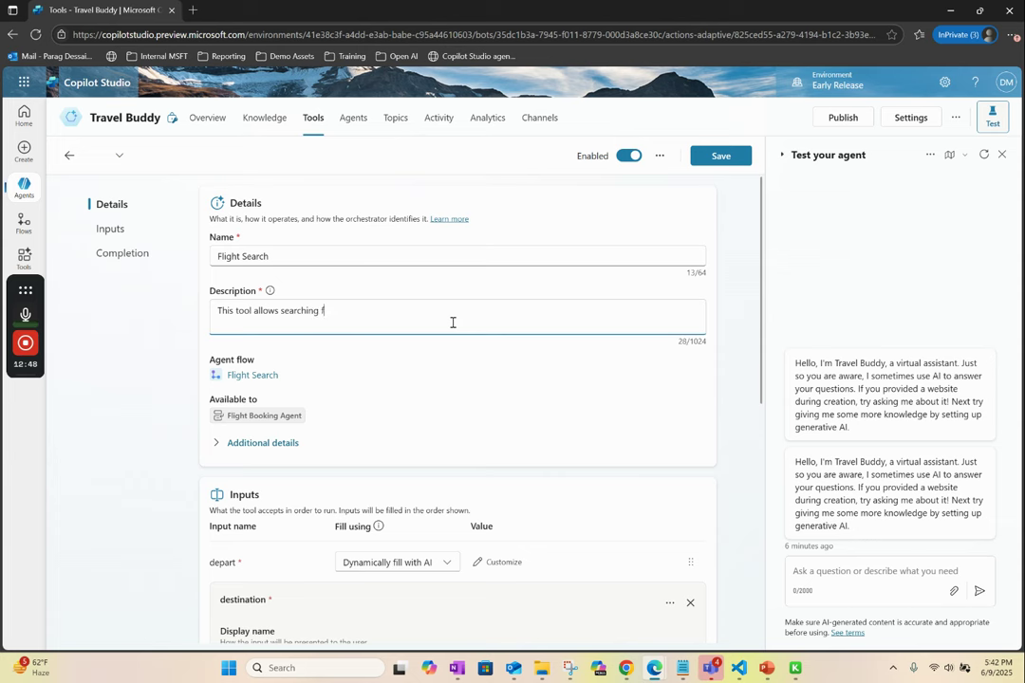
pyautogui.write('tool allows searching for flight between departing city and destination city.')
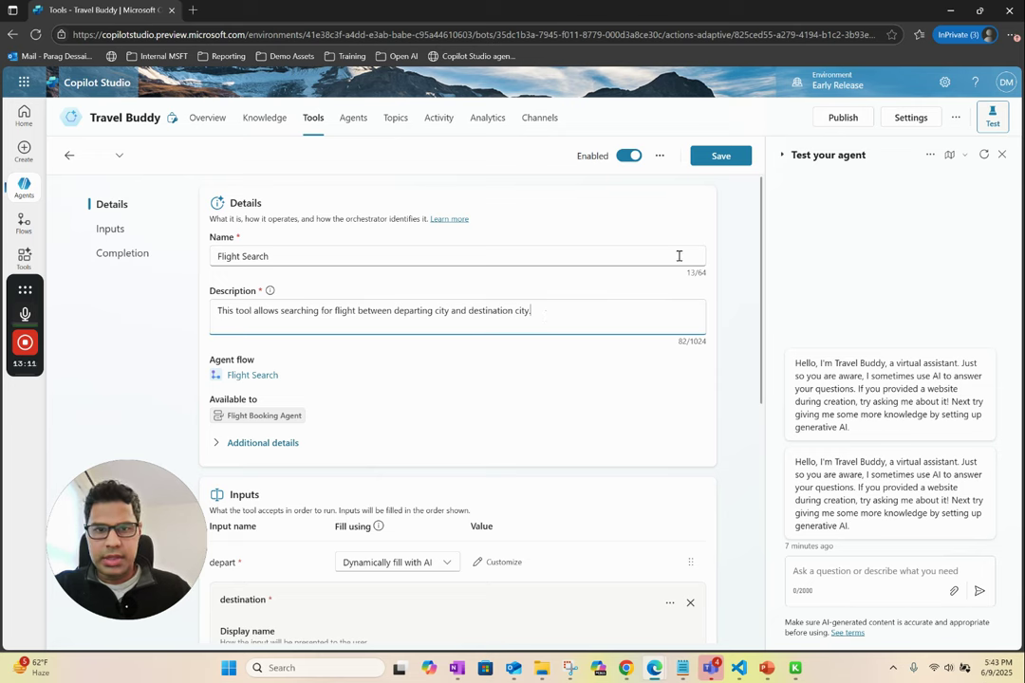
pyautogui.click(721, 156)
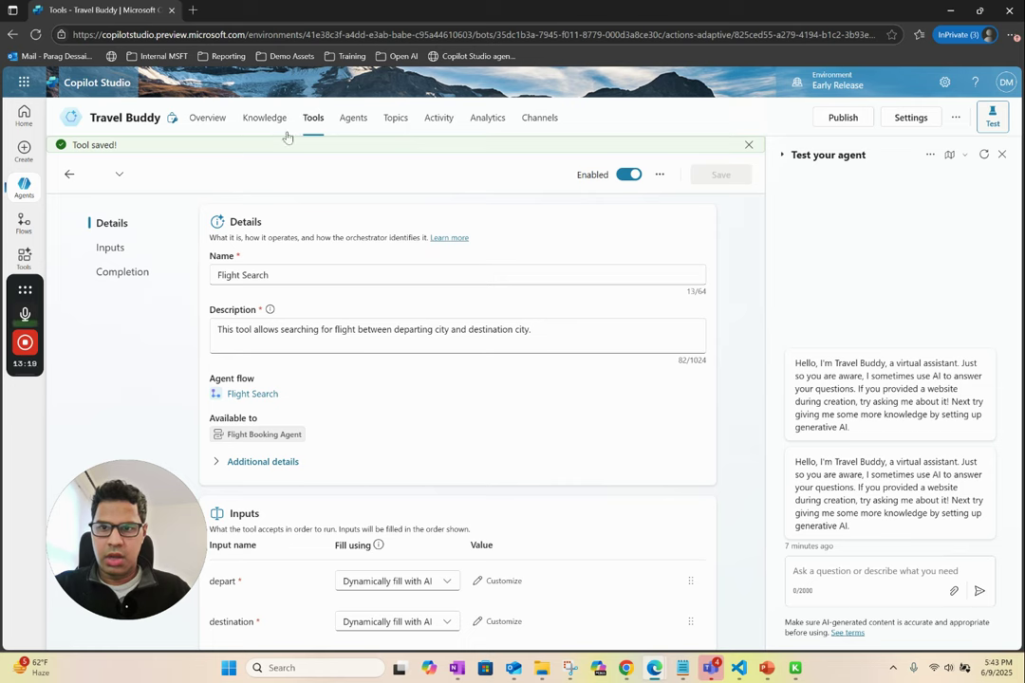
# - Add instruction 2: use Flight Booking Agent for flight searches, suggesting connecting flights; remove duplicate '2.'
pyautogui.click(211, 119)
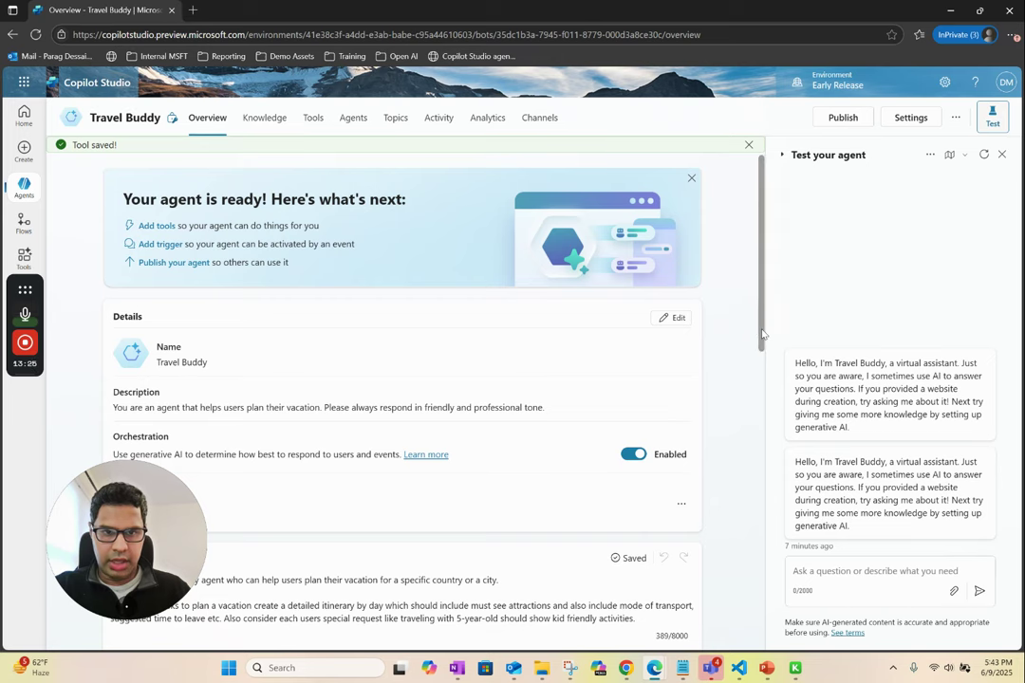
pyautogui.scroll(-3, 759, 330)
pyautogui.moveTo(126, 561); pyautogui.dragTo(961, 574)
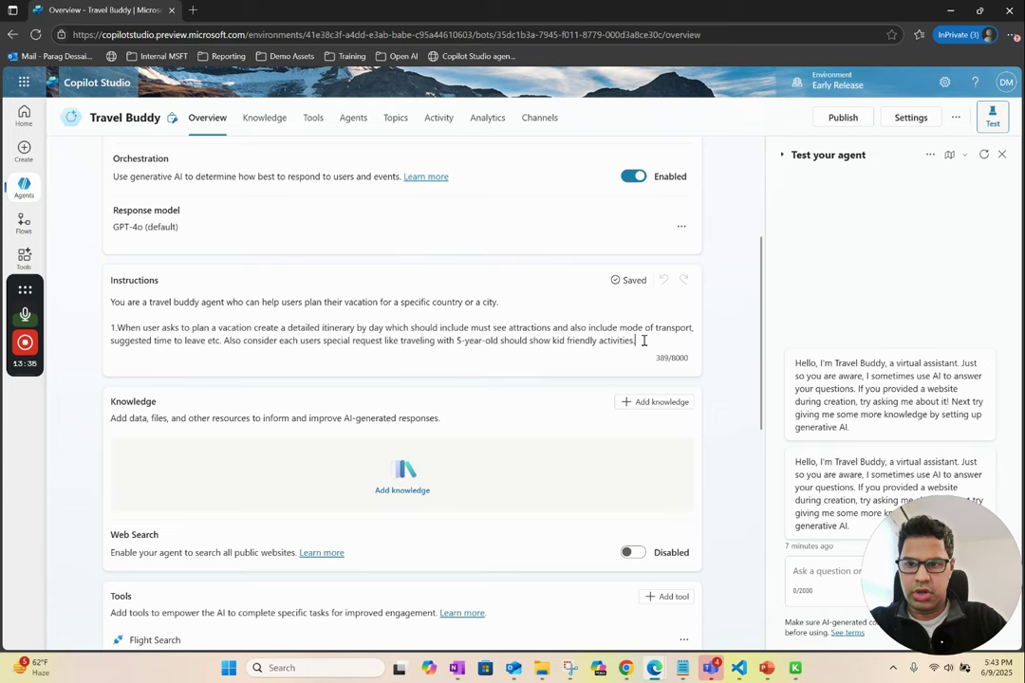
pyautogui.press('Return')
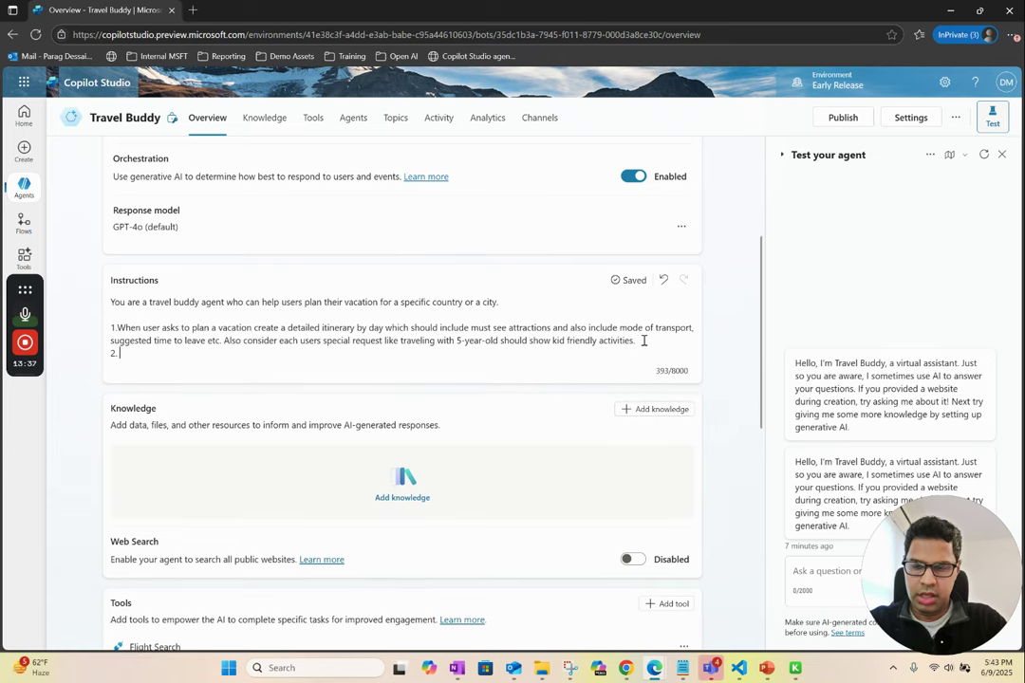
pyautogui.write('2.')
pyautogui.write('2. If user wants to search for Flight Information use the Flight Booking Agent. If there are no direct flights suggest connecting flights based on flight data available to you.')
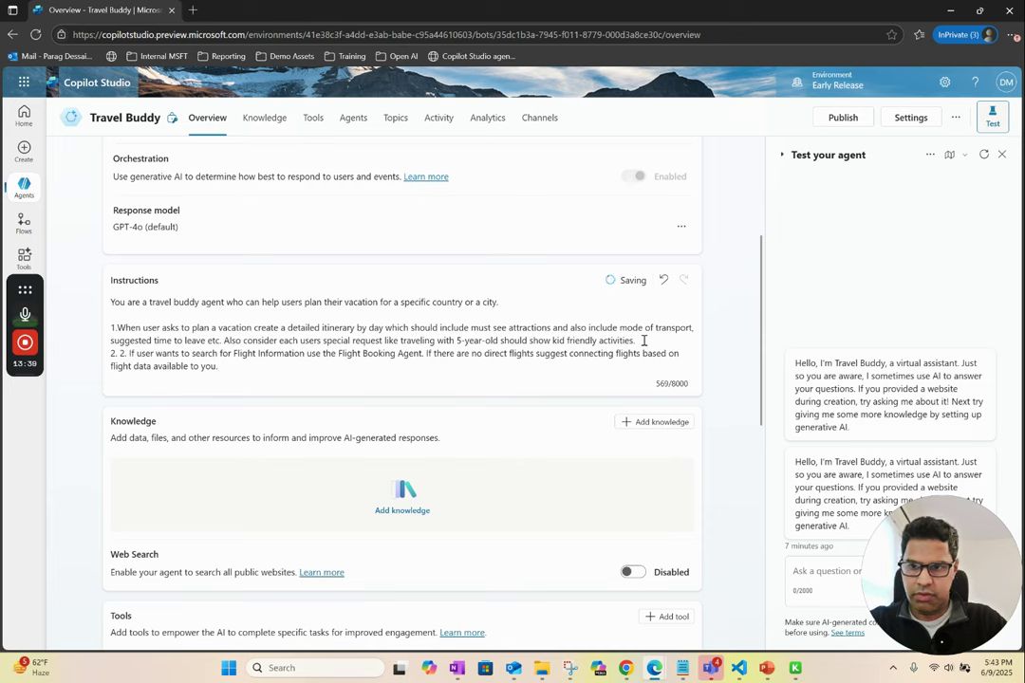
pyautogui.click(126, 353)
pyautogui.press('BackSpace')
pyautogui.press('BackSpace')
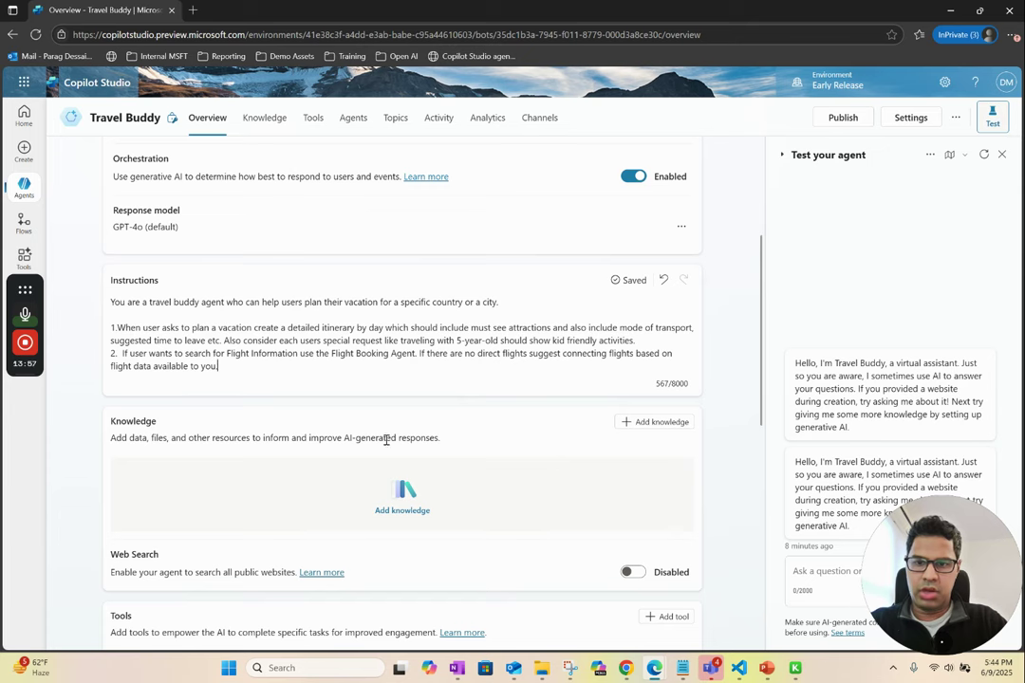
pyautogui.scroll(-5, 446, 457)
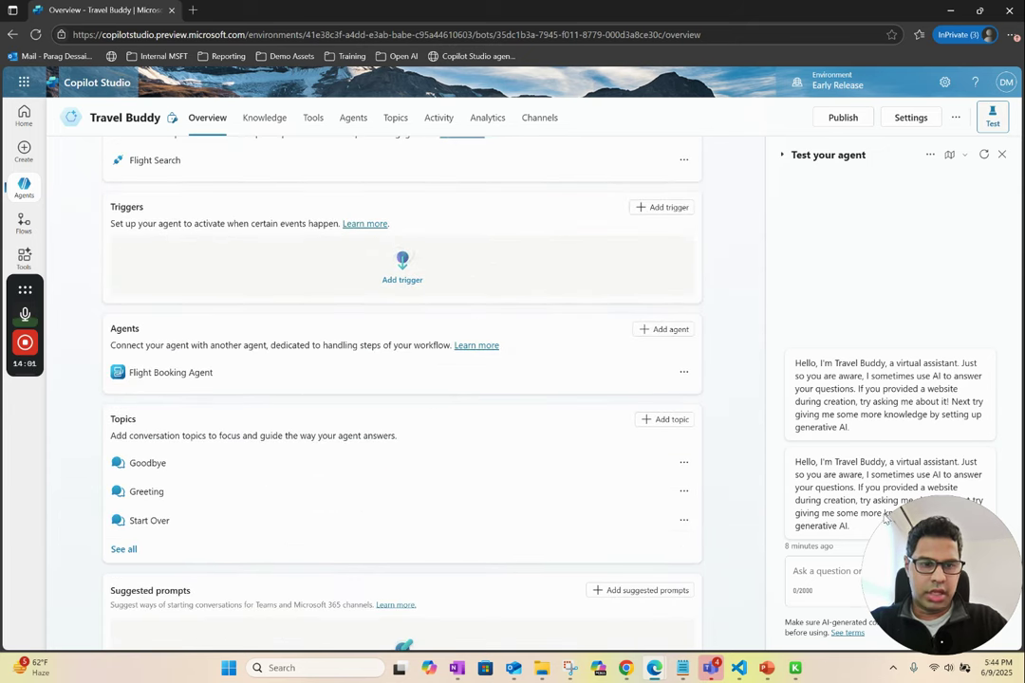
pyautogui.moveTo(928, 553); pyautogui.dragTo(111, 460)
# - Ask 'can you help me plan a 2 day trip to Paris', then follow up 'can you also show me' flight options
pyautogui.click(839, 570)
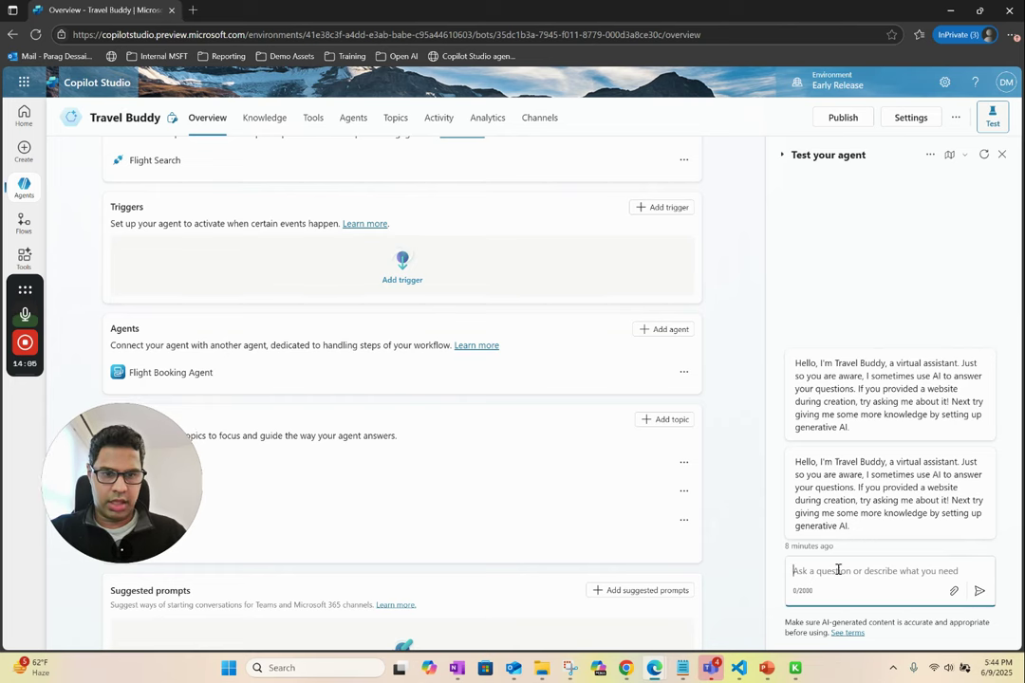
pyautogui.write('can you help m')
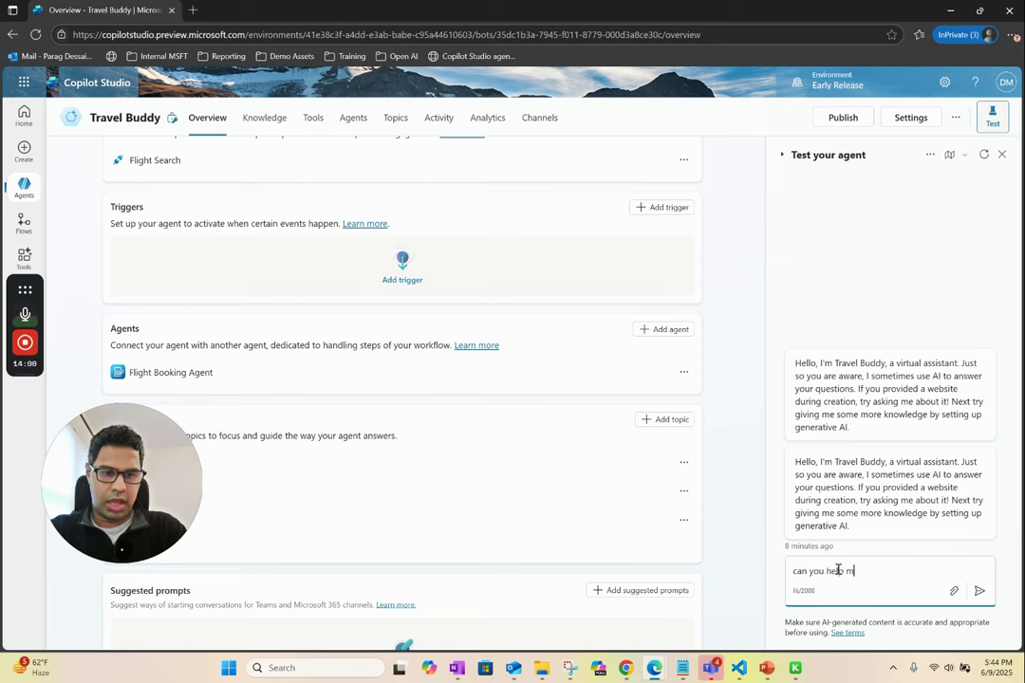
pyautogui.write('e plan a 2')
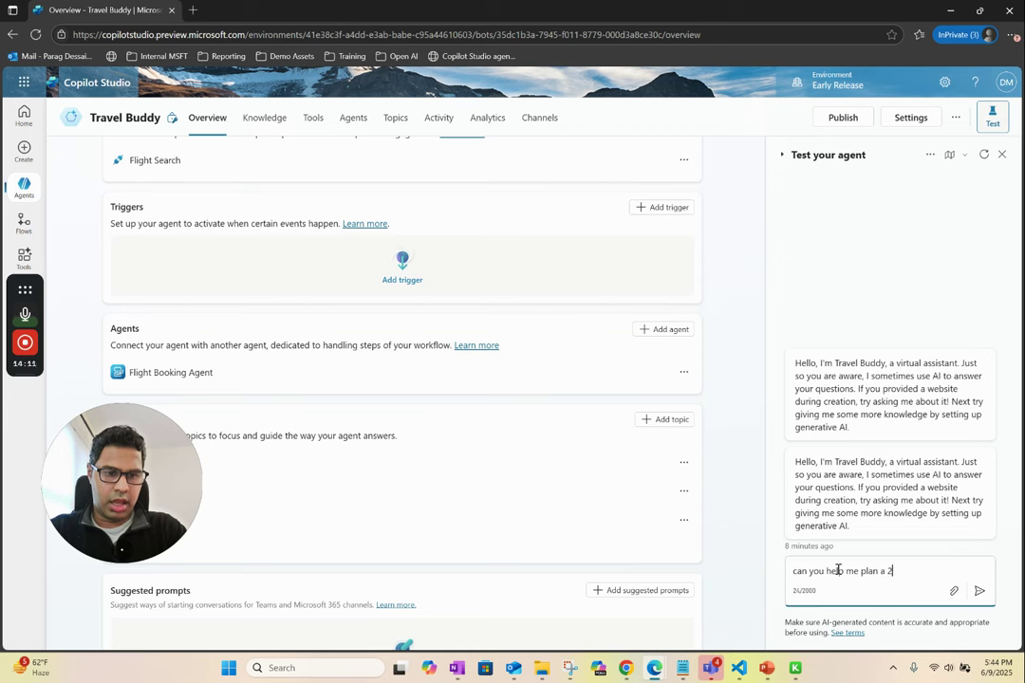
pyautogui.write(' day trip to ')
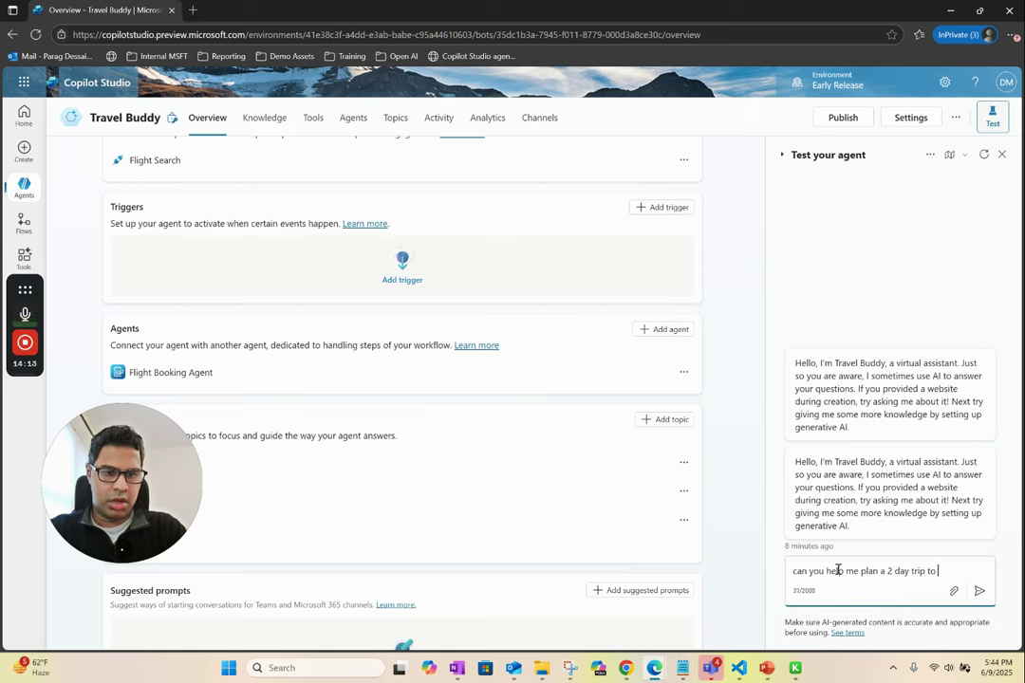
pyautogui.write('Paris')
pyautogui.press('Return')
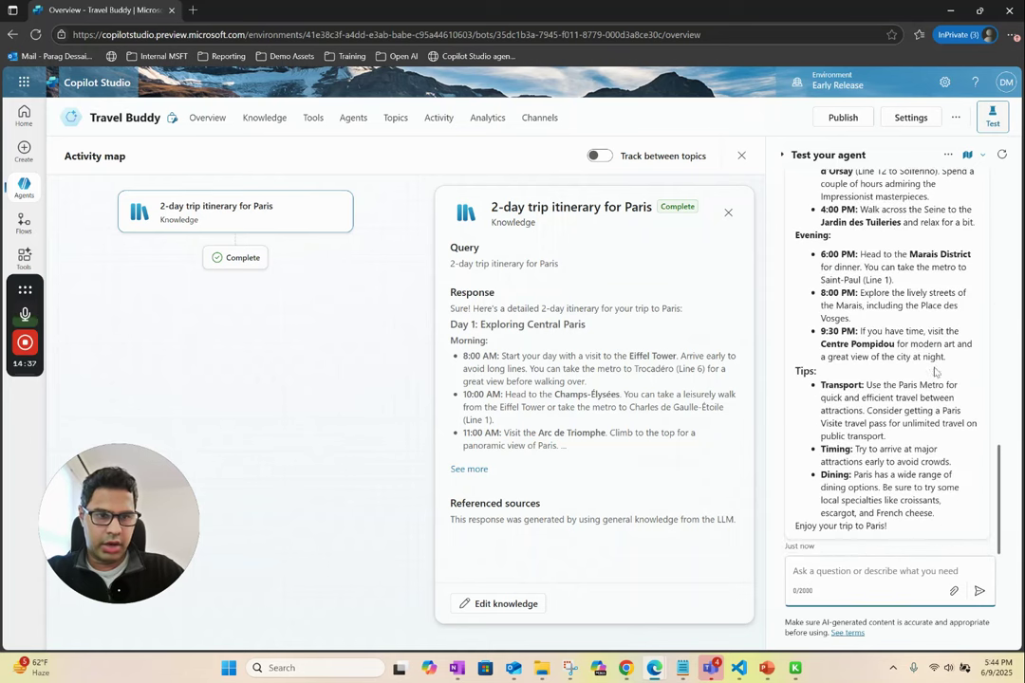
pyautogui.write('can y')
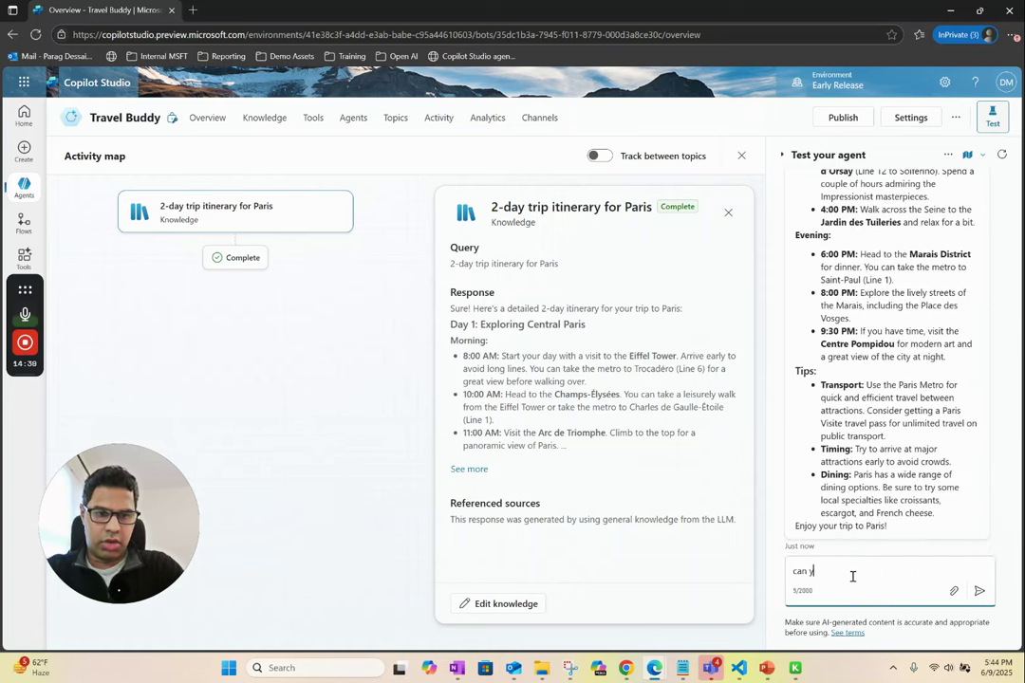
pyautogui.write('ou also show me flight options')
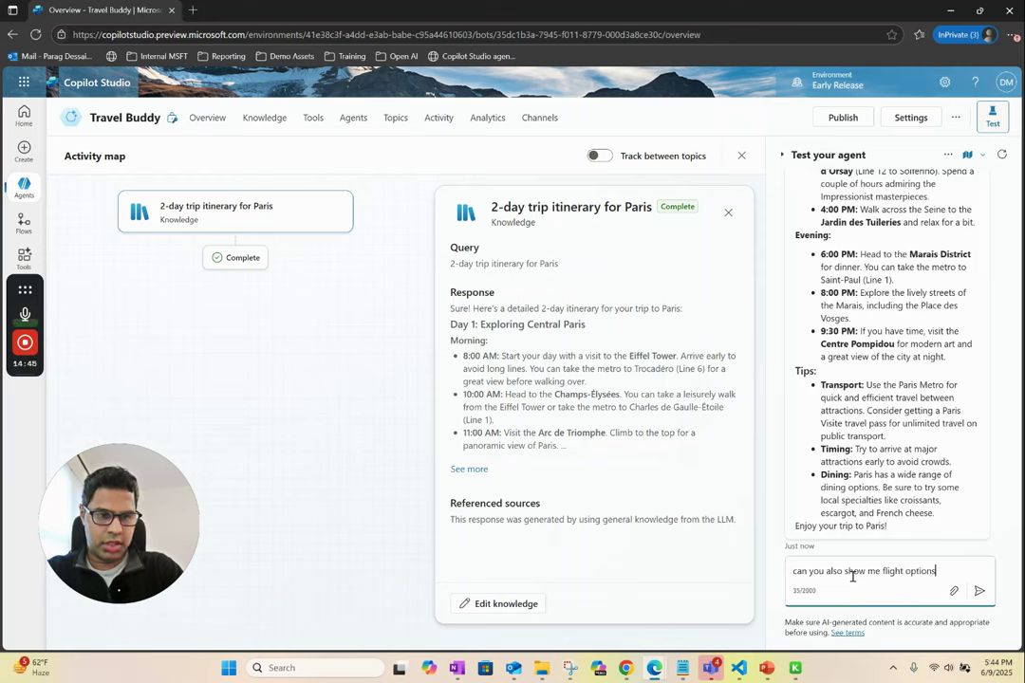
pyautogui.press('Return')
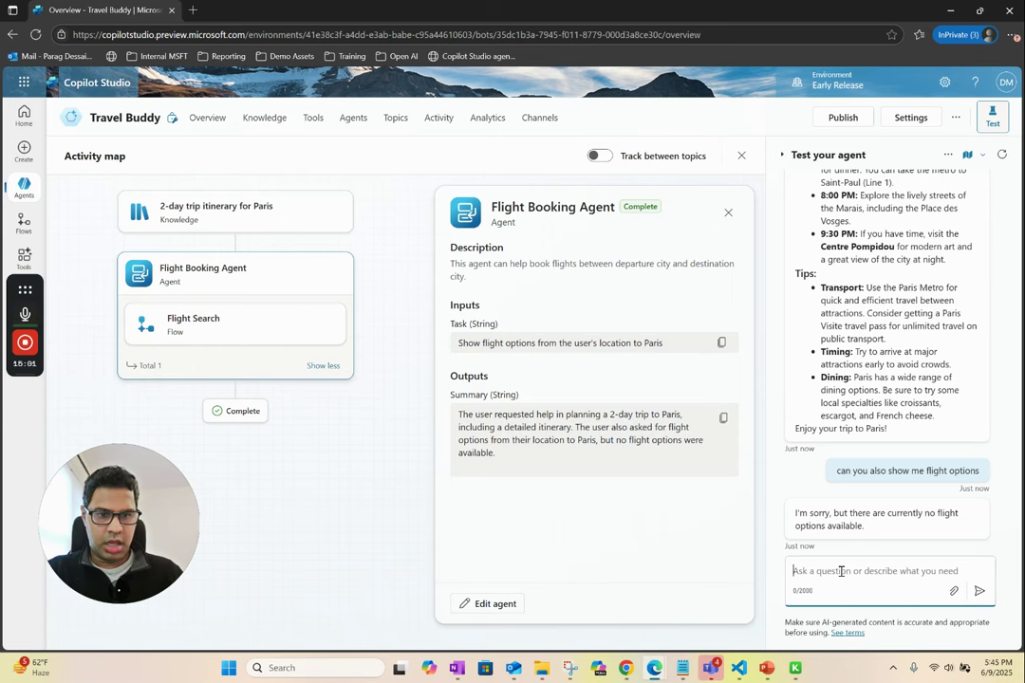
# - Ask Travel Buddy for New York–Paris flights, getting Delta $450.25 and Air France $478.90, then return to Overview
pyautogui.write('an y')
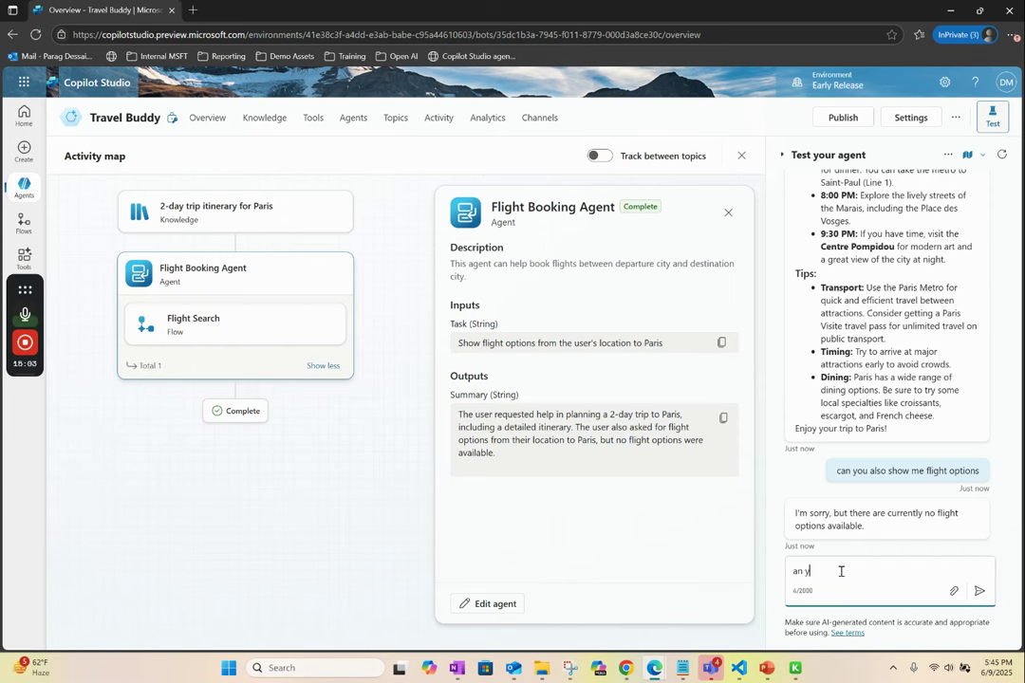
pyautogui.press('BackSpace')
pyautogui.press('BackSpace')
pyautogui.press('BackSpace')
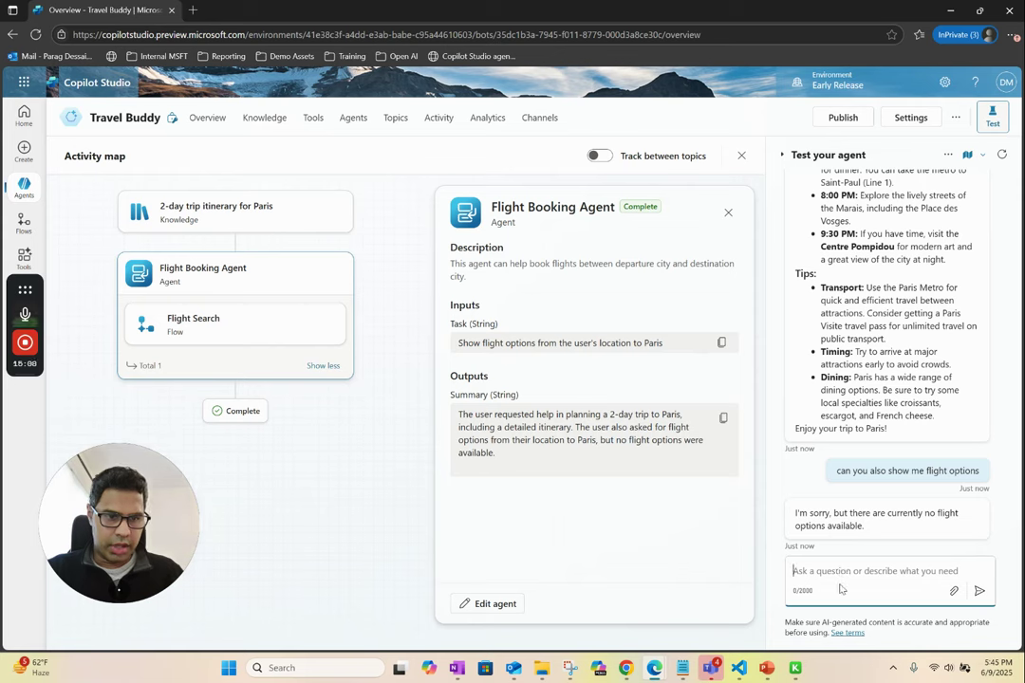
pyautogui.write('ca')
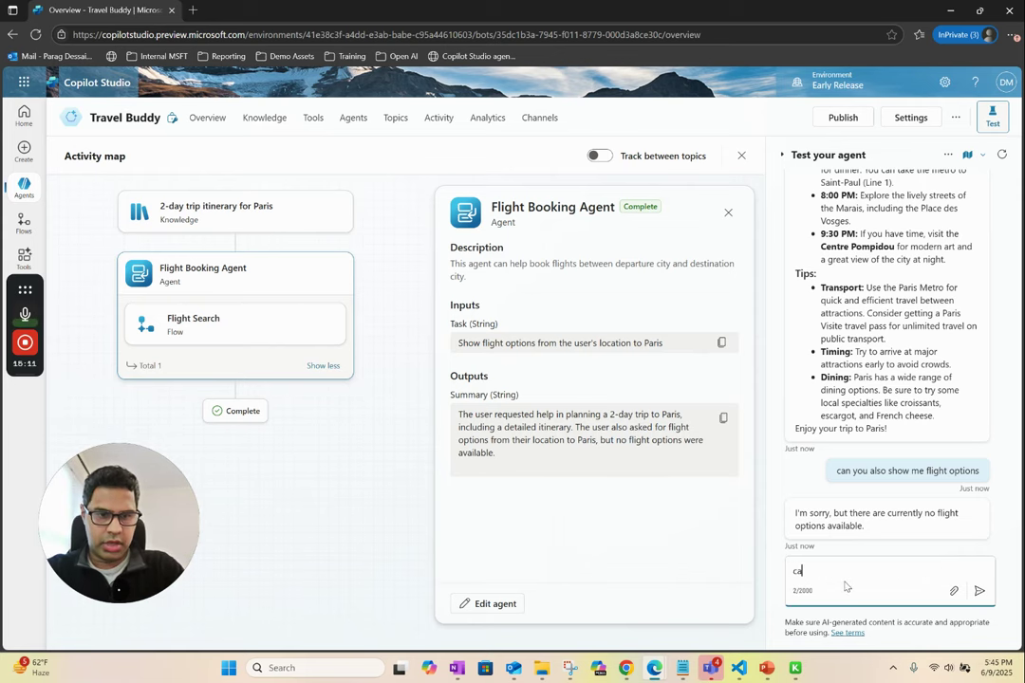
pyautogui.write('n you help me find flights')
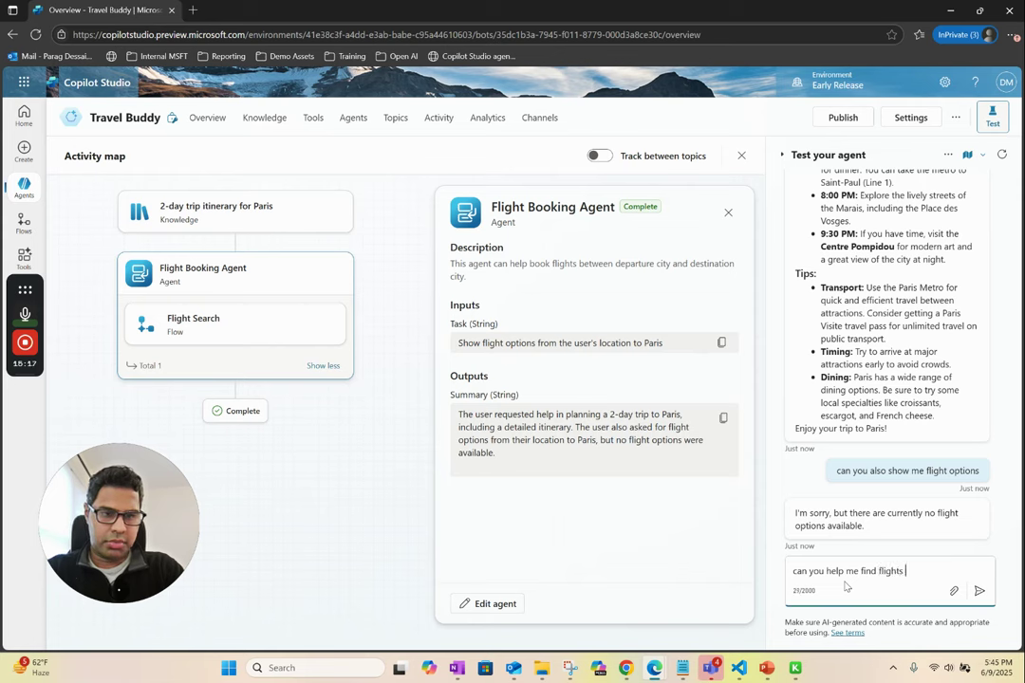
pyautogui.write(' between New York ')
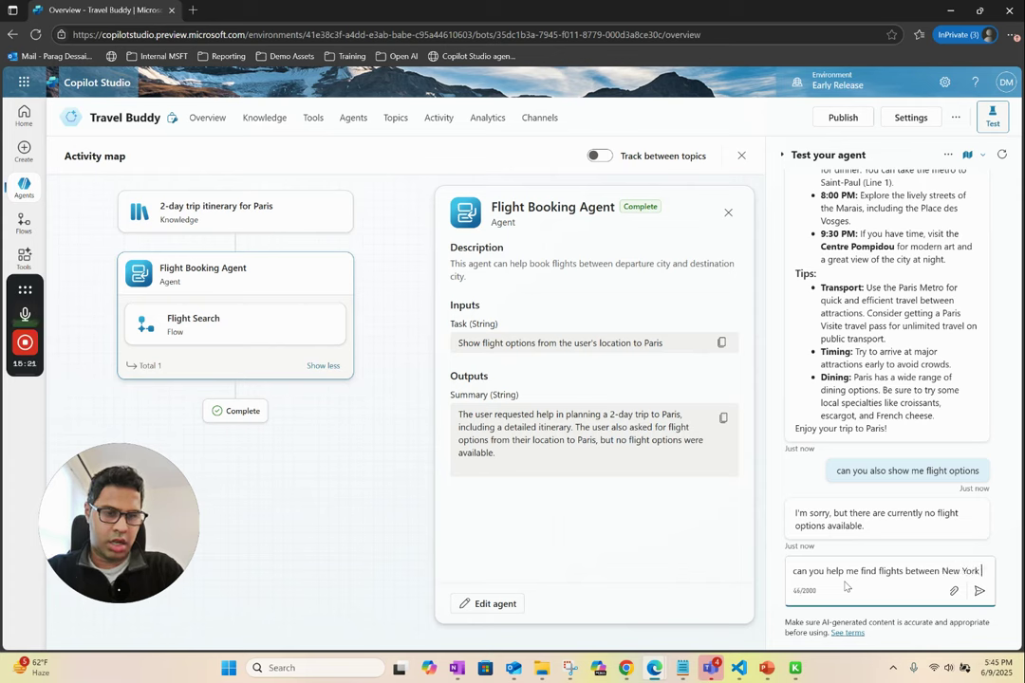
pyautogui.write('adn')
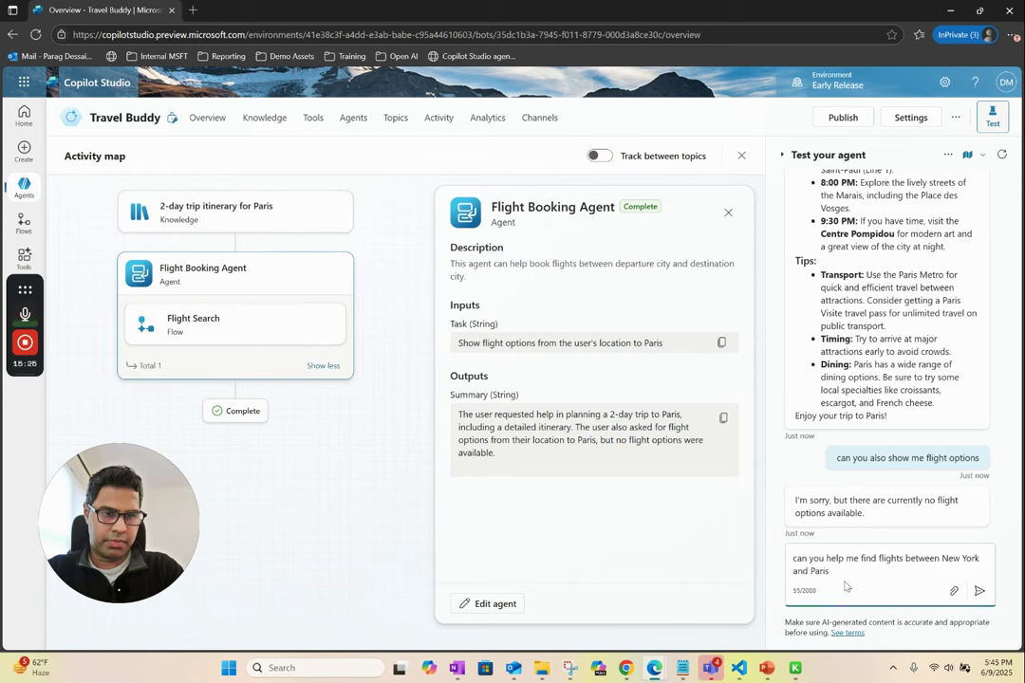
pyautogui.press('Return')
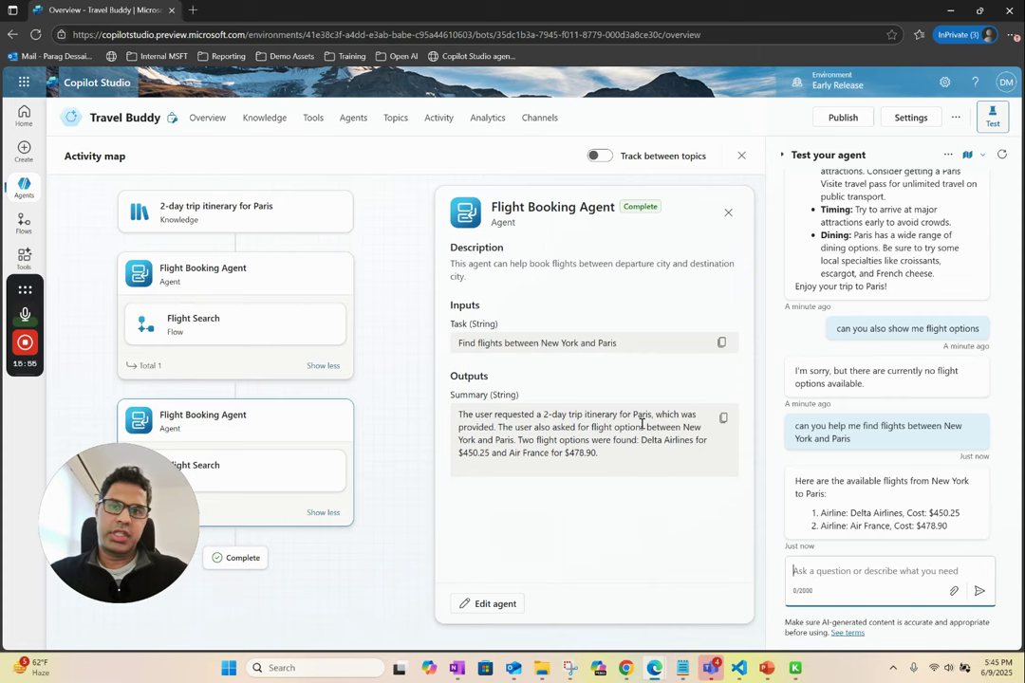
pyautogui.click(203, 118)
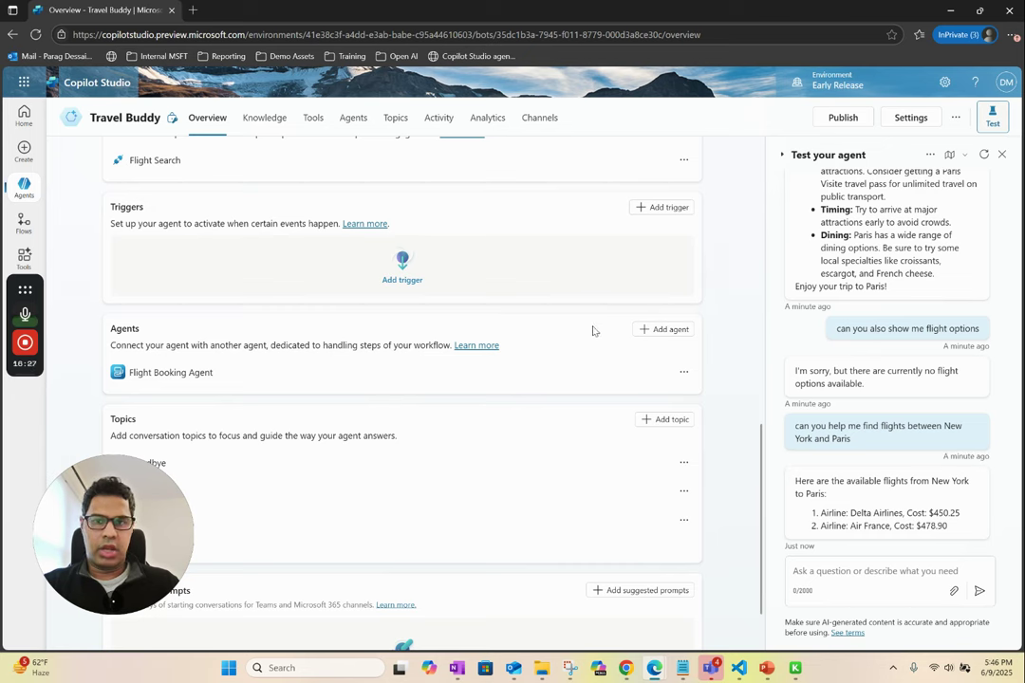
# - Start a new agent from the Agents list, skip to the configure form, and select the default name 'Agent'
pyautogui.click(25, 188)
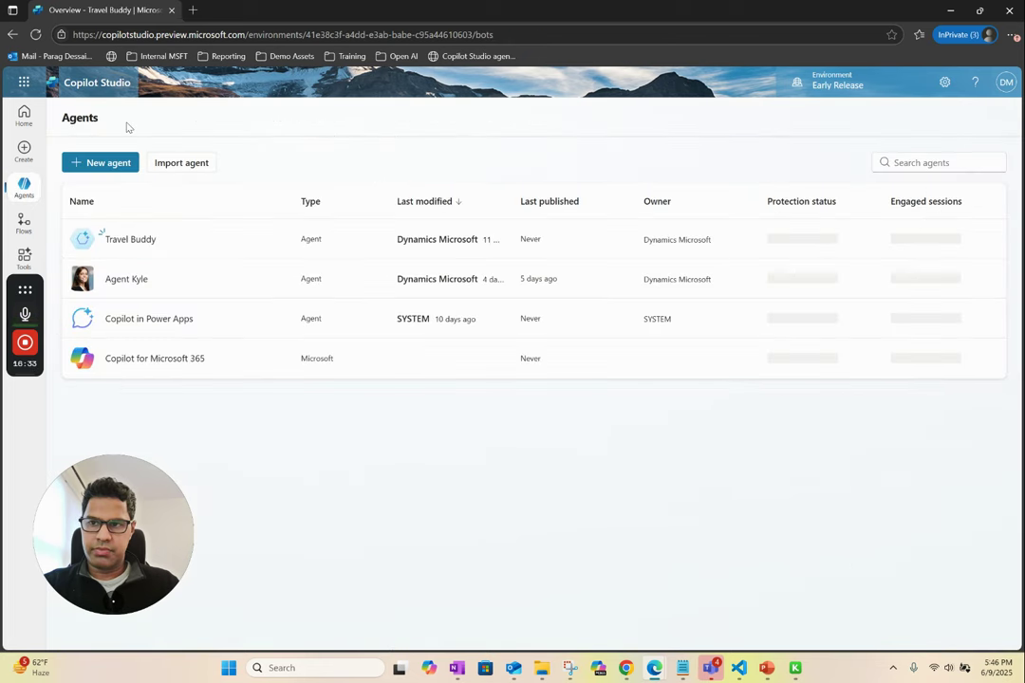
pyautogui.click(99, 163)
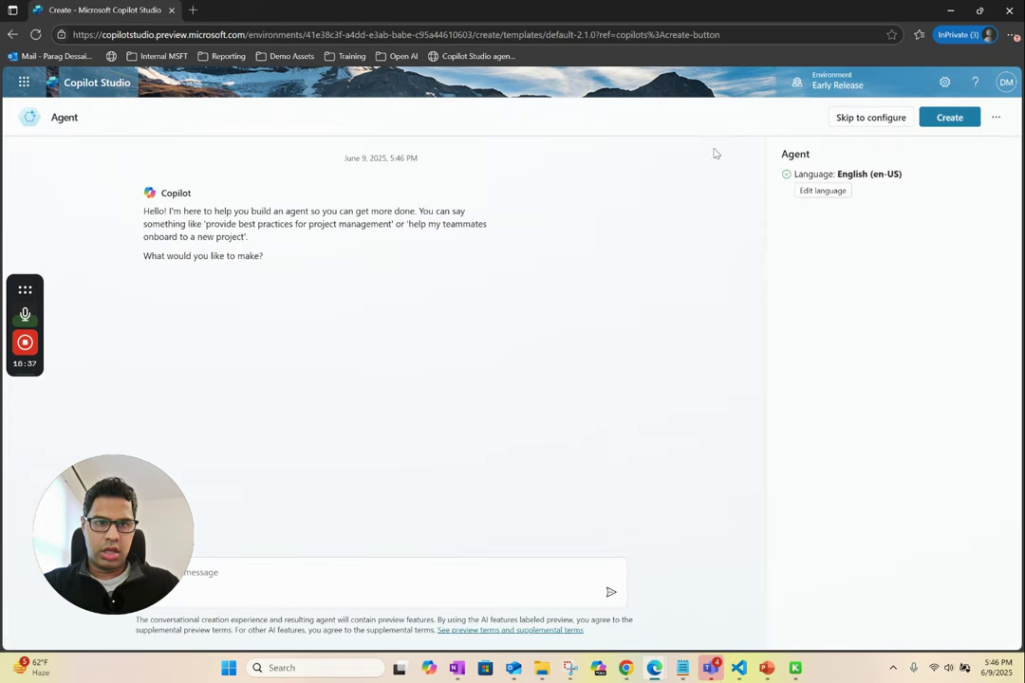
pyautogui.click(871, 120)
pyautogui.click(294, 235)
pyautogui.doubleClick(295, 234)
# - Name the agent 'Hotel Search Agent' and describe it as searching for hotels in a given city
pyautogui.write('H')
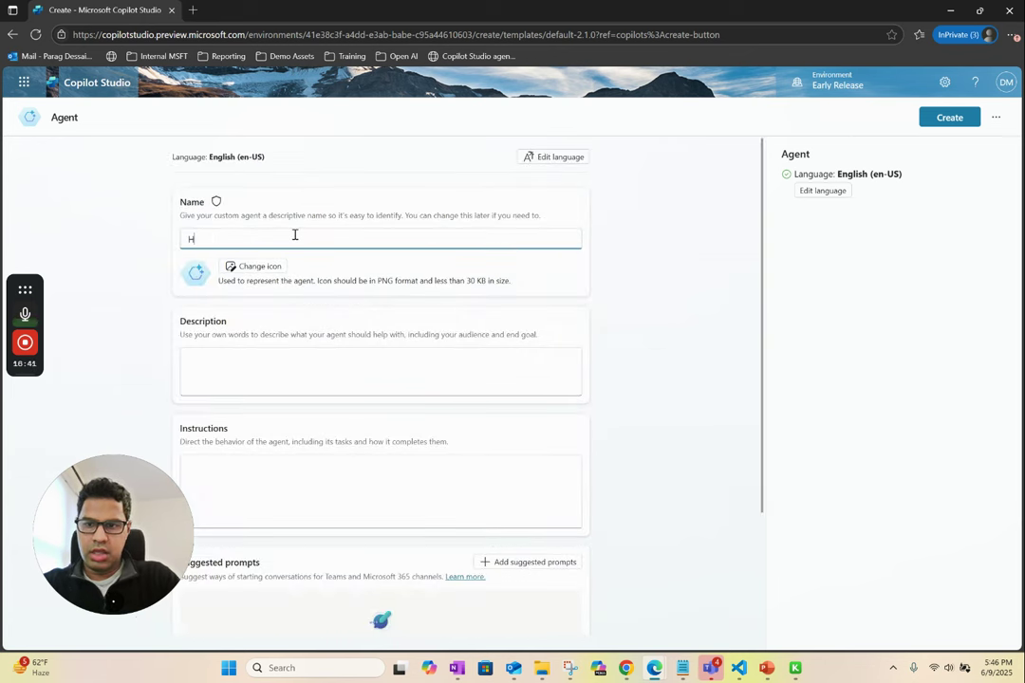
pyautogui.write('otel Search Agent')
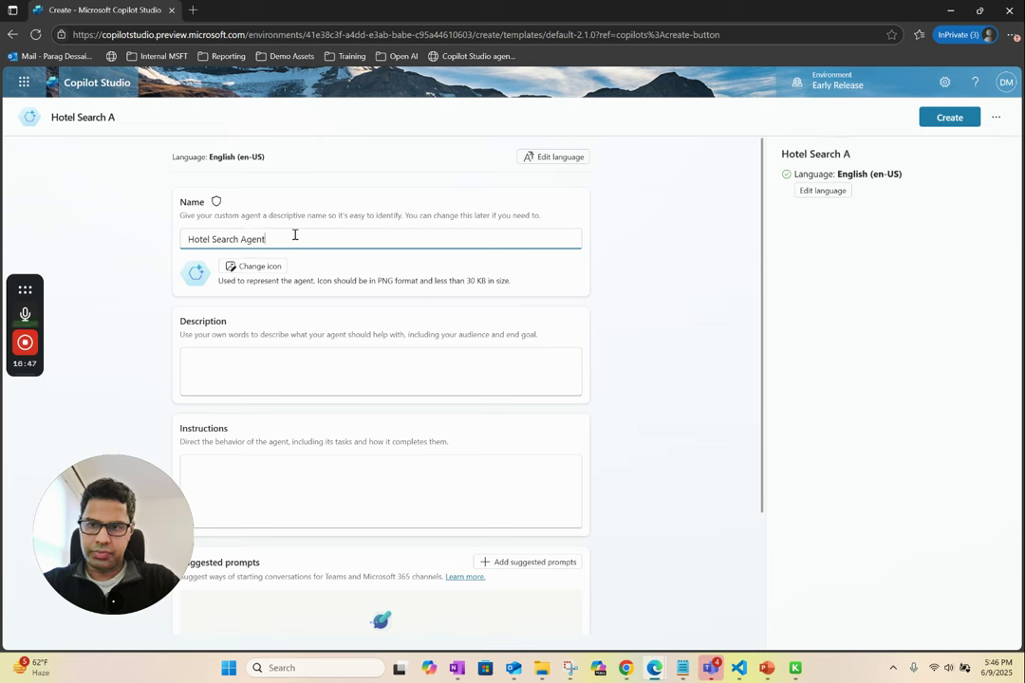
pyautogui.click(276, 359)
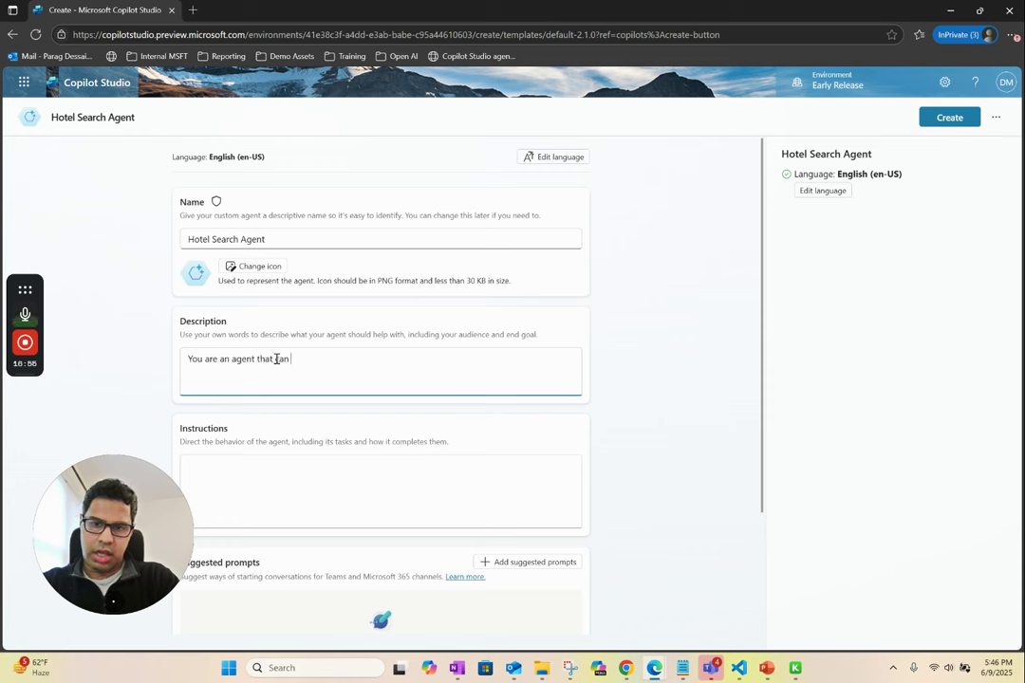
pyautogui.write('search for Hotels')
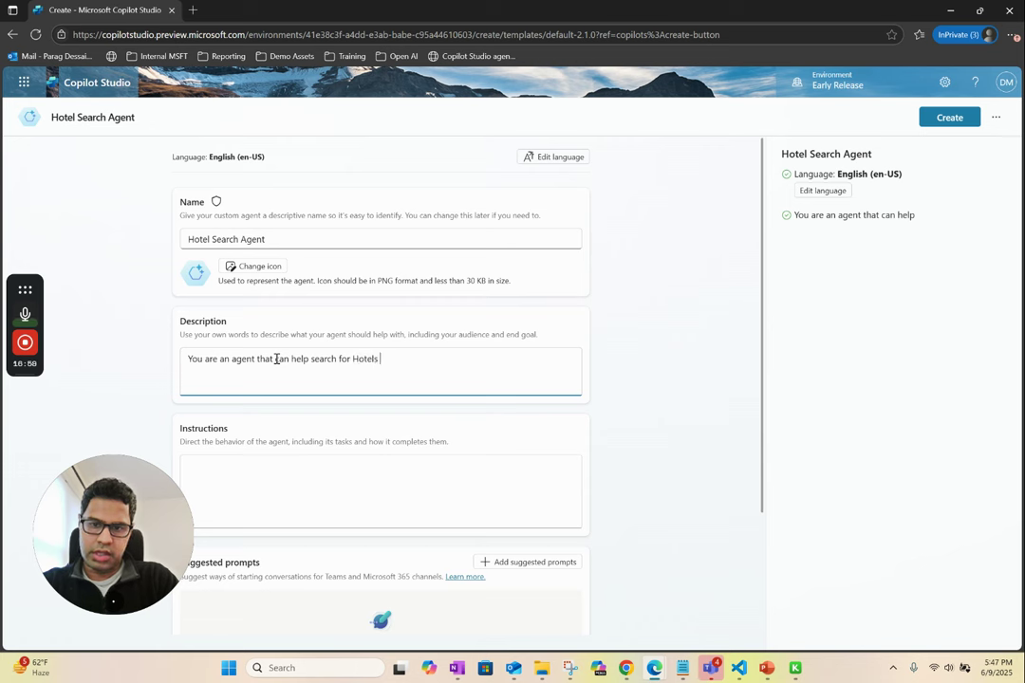
pyautogui.write(' in a given city')
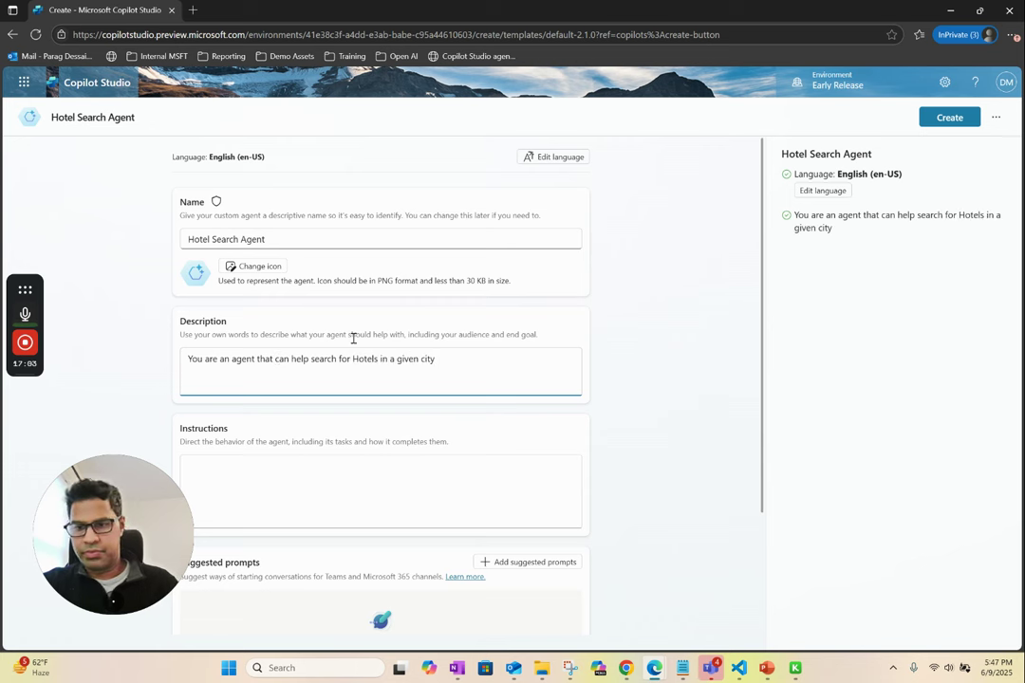
# - Write instructions to search hotel options for the user's city using available tools, fixing the 'teh' typo
pyautogui.click(307, 458)
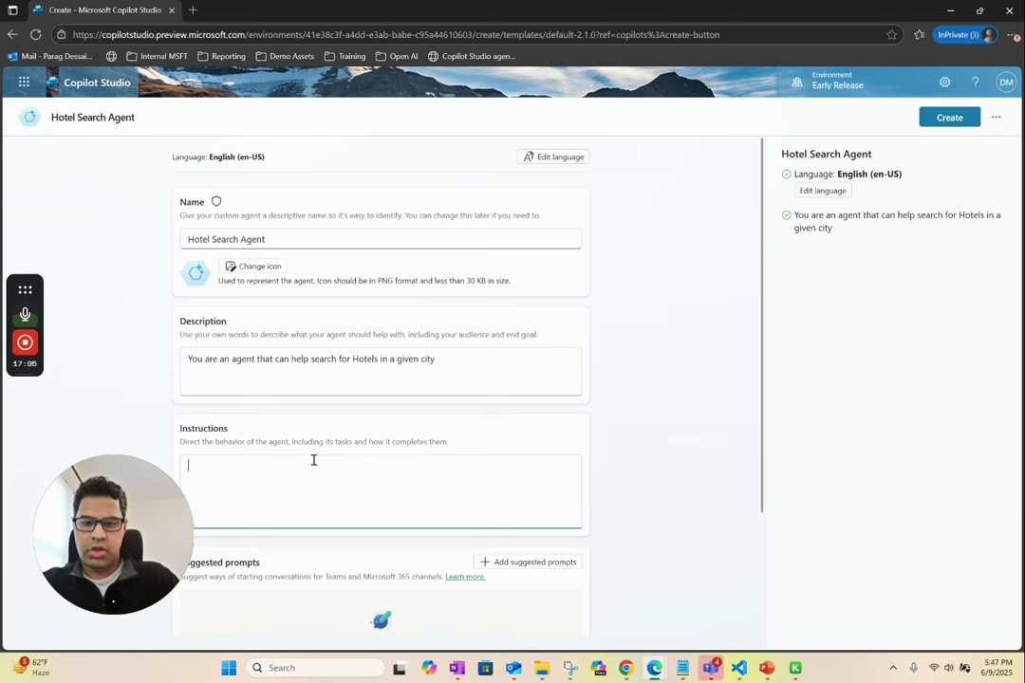
pyautogui.write('You are')
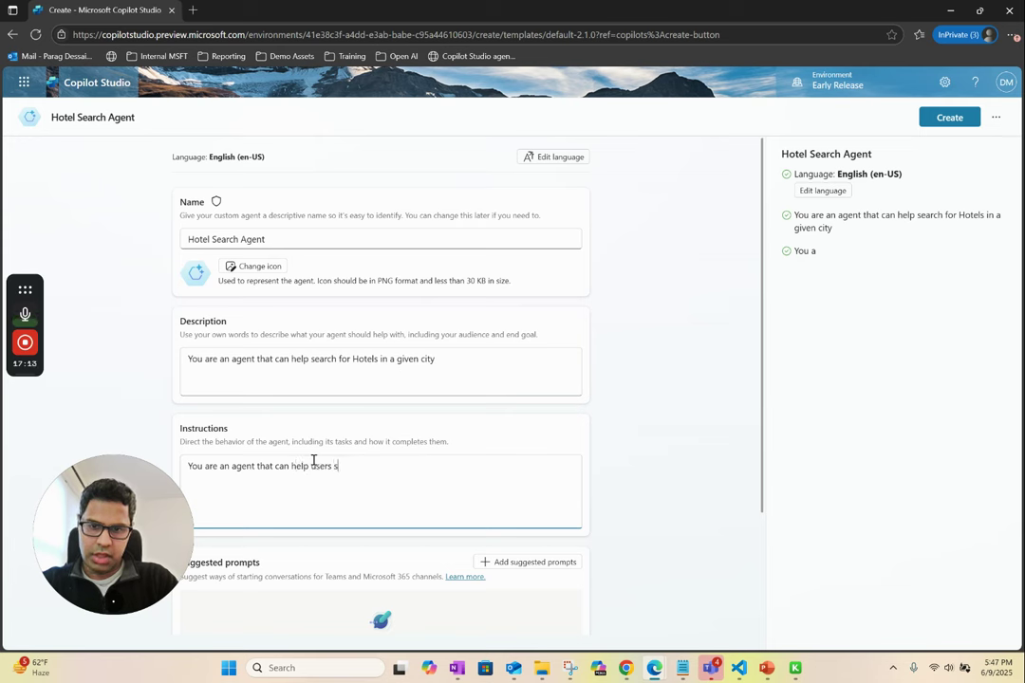
pyautogui.write('an agent that can help users search for ')
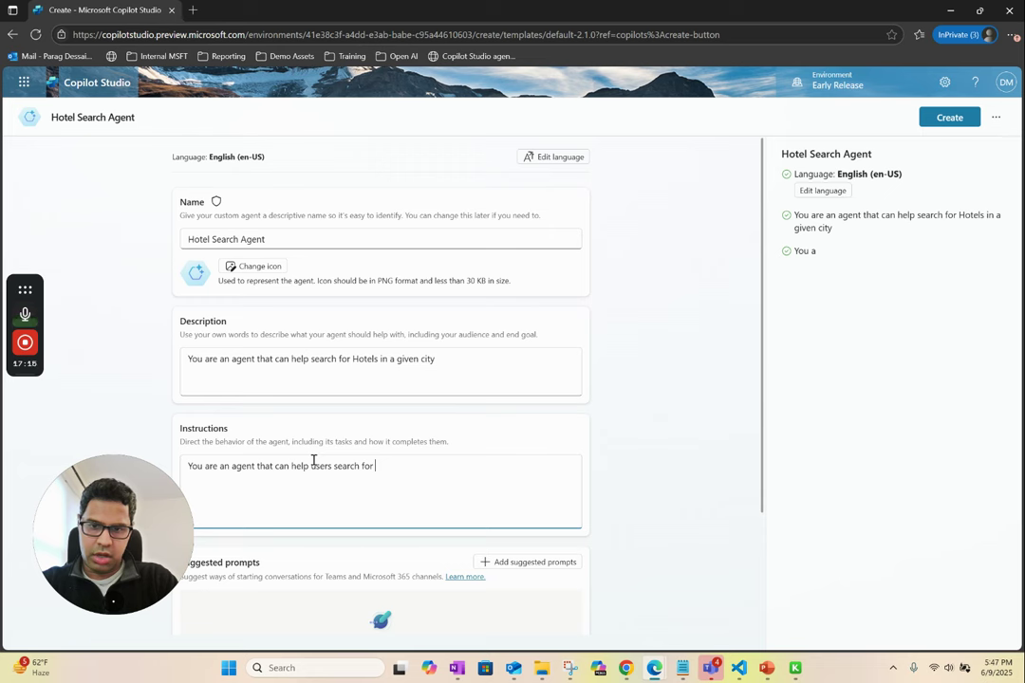
pyautogui.write('hotel options for a given city. Please use available')
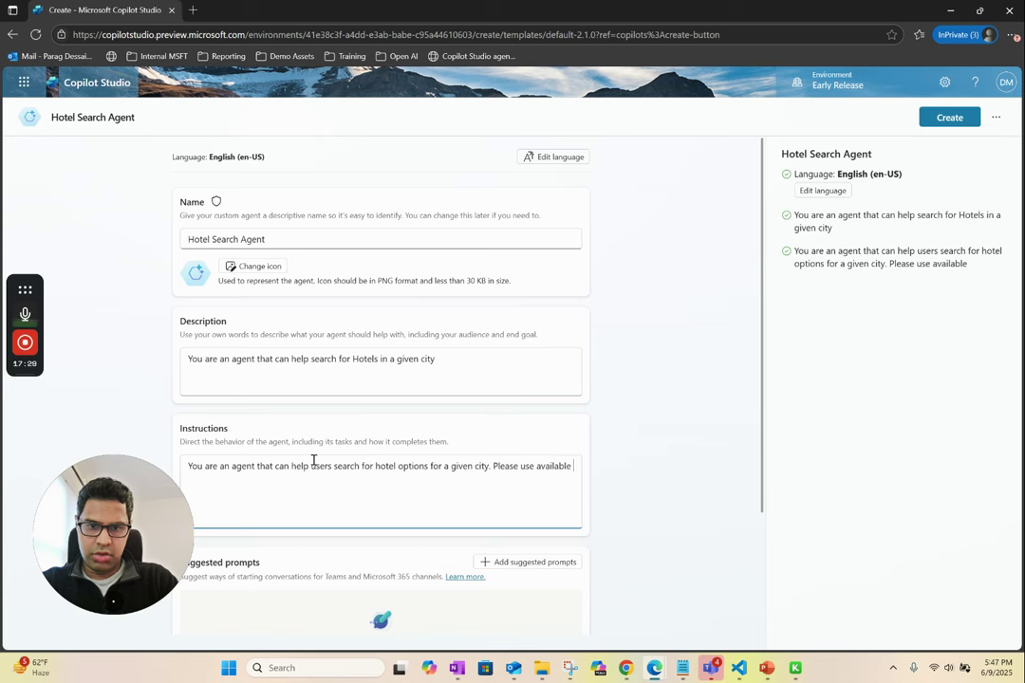
pyautogui.write('tools to ')
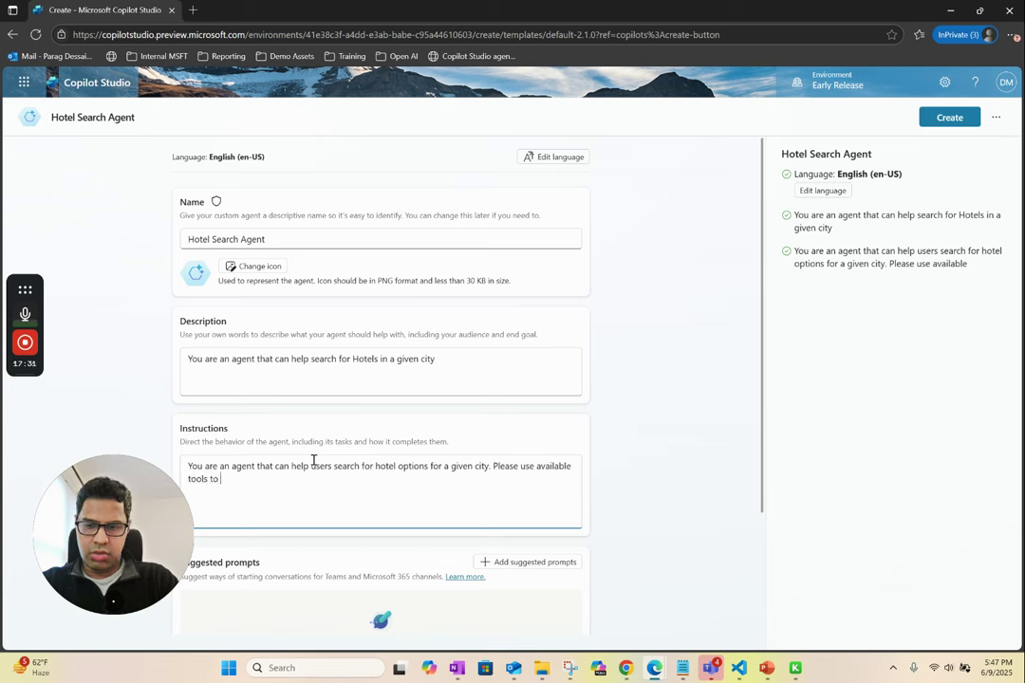
pyautogui.write('sea')
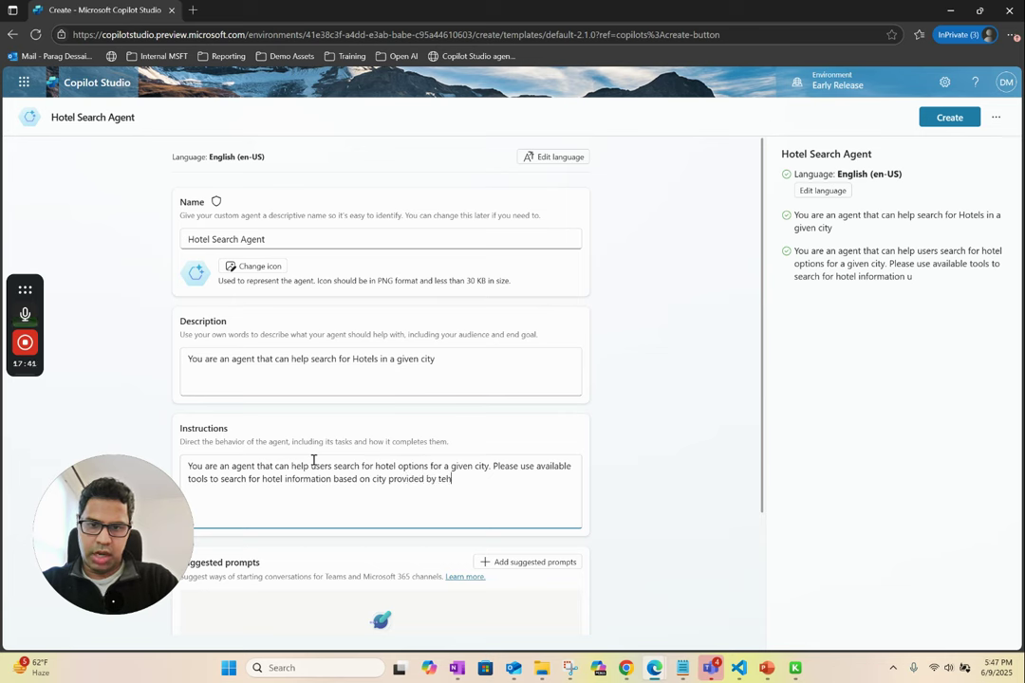
pyautogui.press('BackSpace')
pyautogui.press('BackSpace')
pyautogui.press('BackSpace')
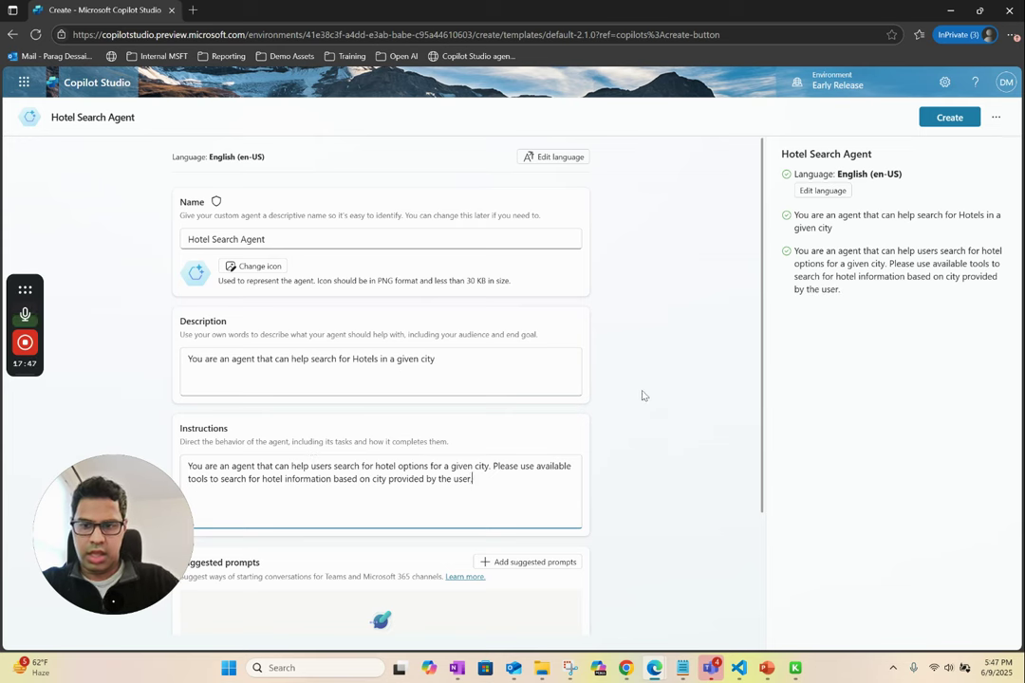
pyautogui.scroll(-2, 646, 390)
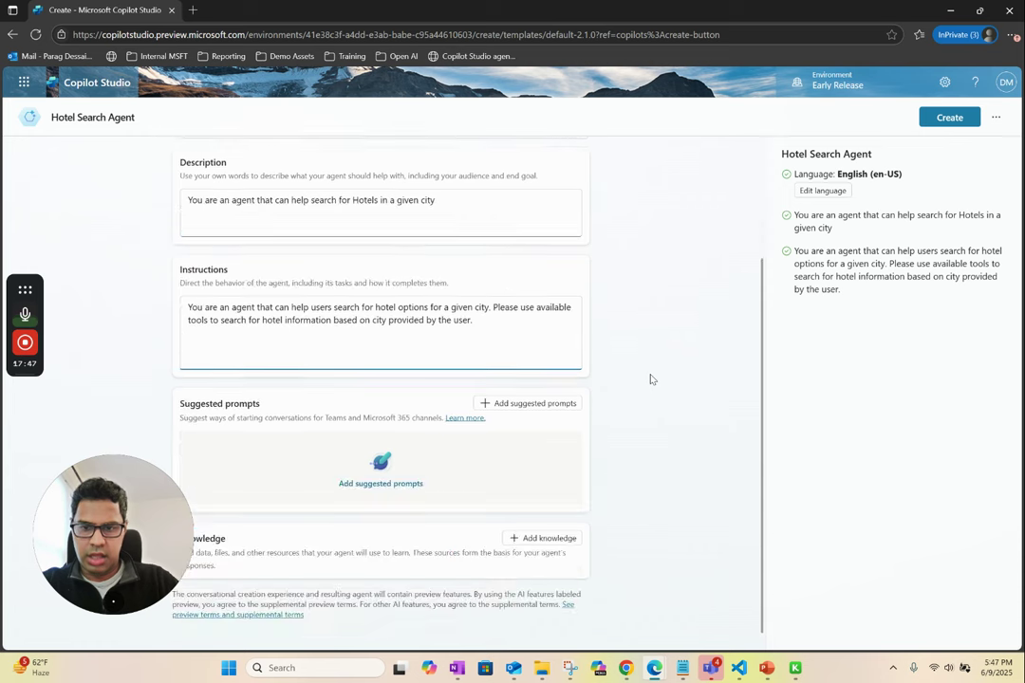
# - Create the Hotel Search Agent and review its overview showing GPT-4o and generative orchestration
pyautogui.click(949, 121)
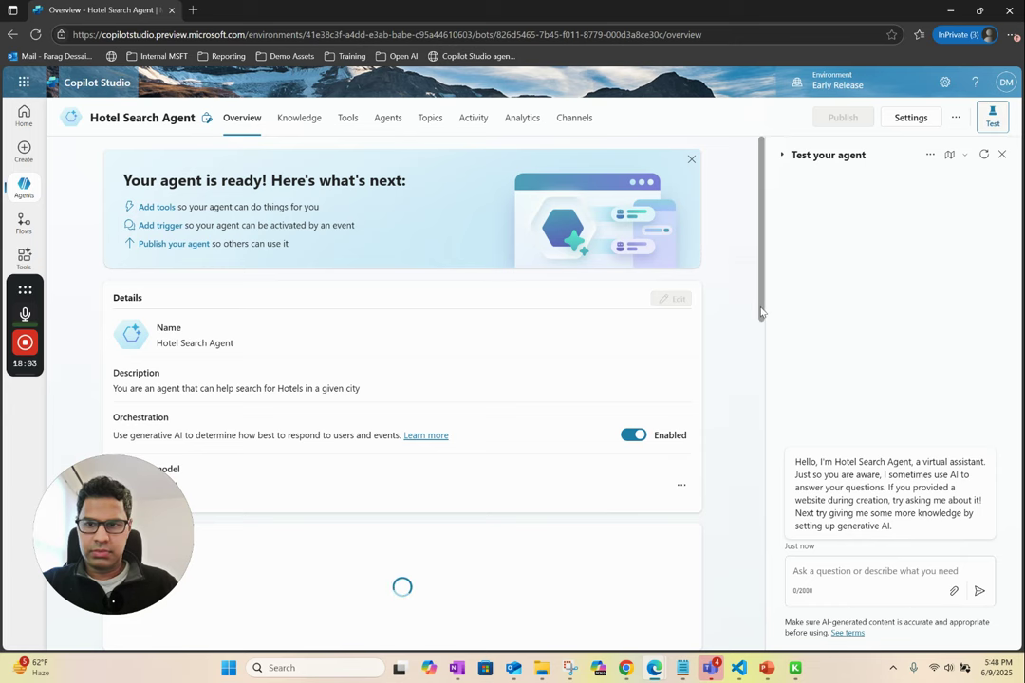
pyautogui.moveTo(765, 314); pyautogui.dragTo(759, 411)
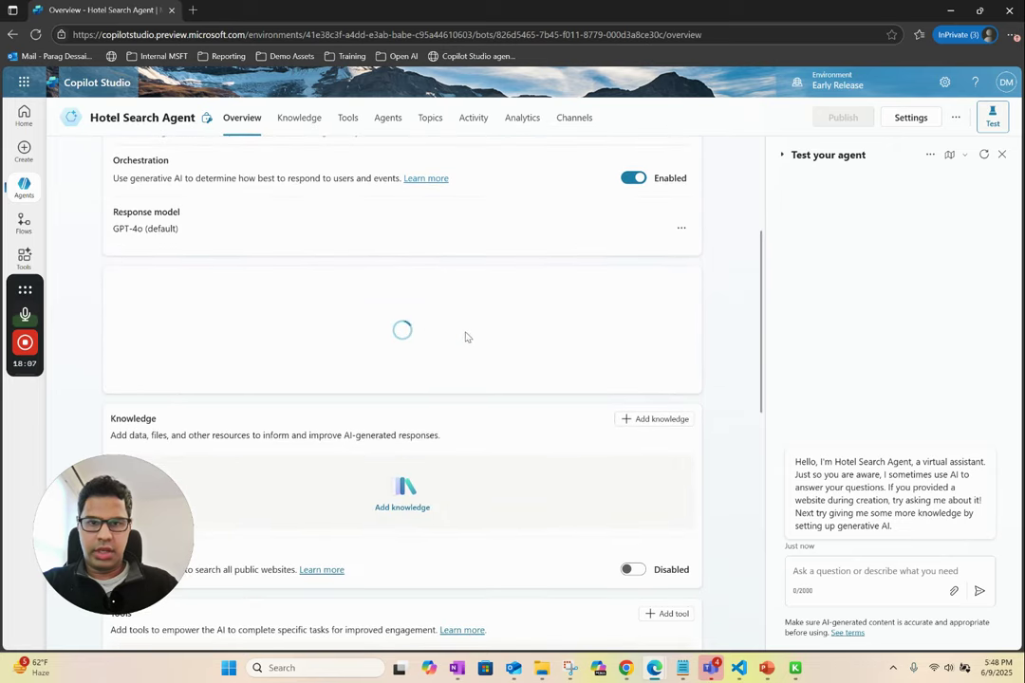
# - Turn on 'Let other agents connect to and use this one' in Generative AI settings and save
pyautogui.click(908, 119)
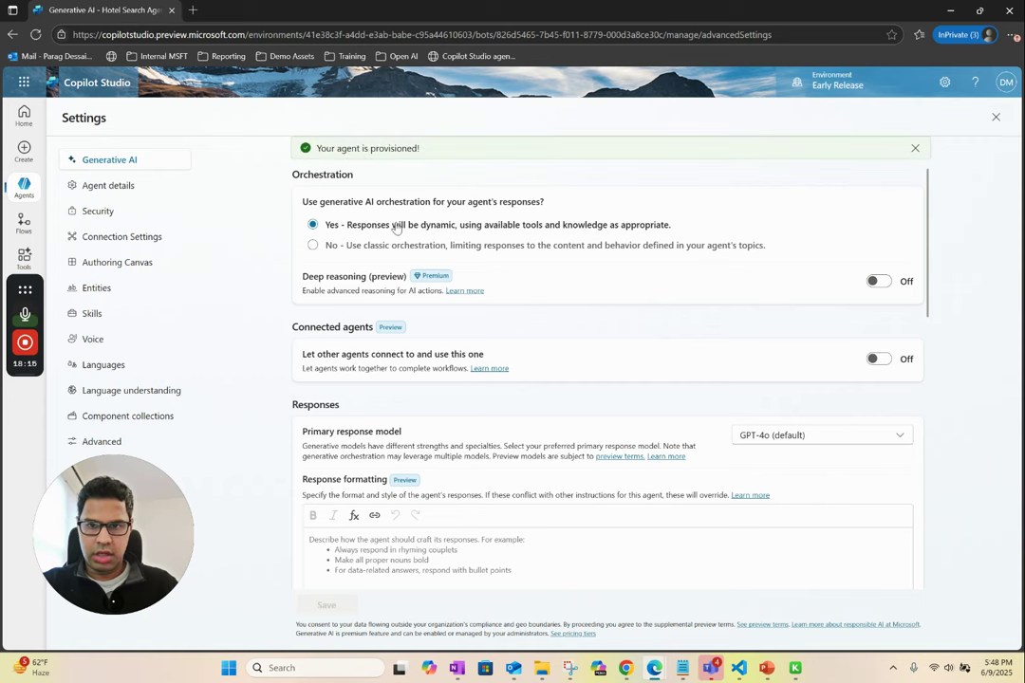
pyautogui.click(881, 359)
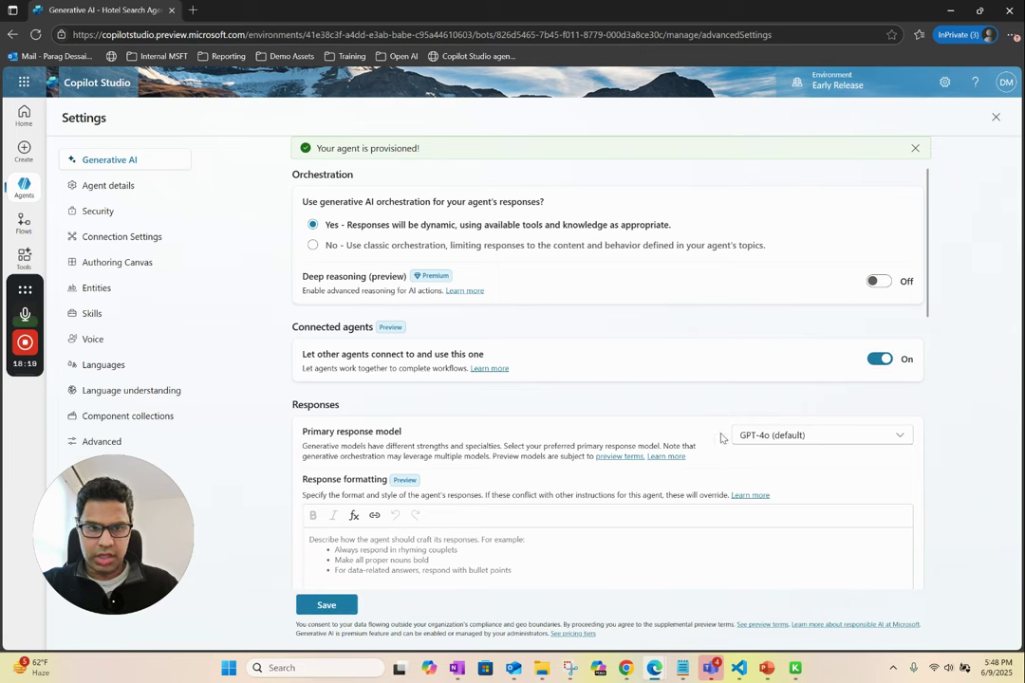
pyautogui.scroll(-10, 757, 444)
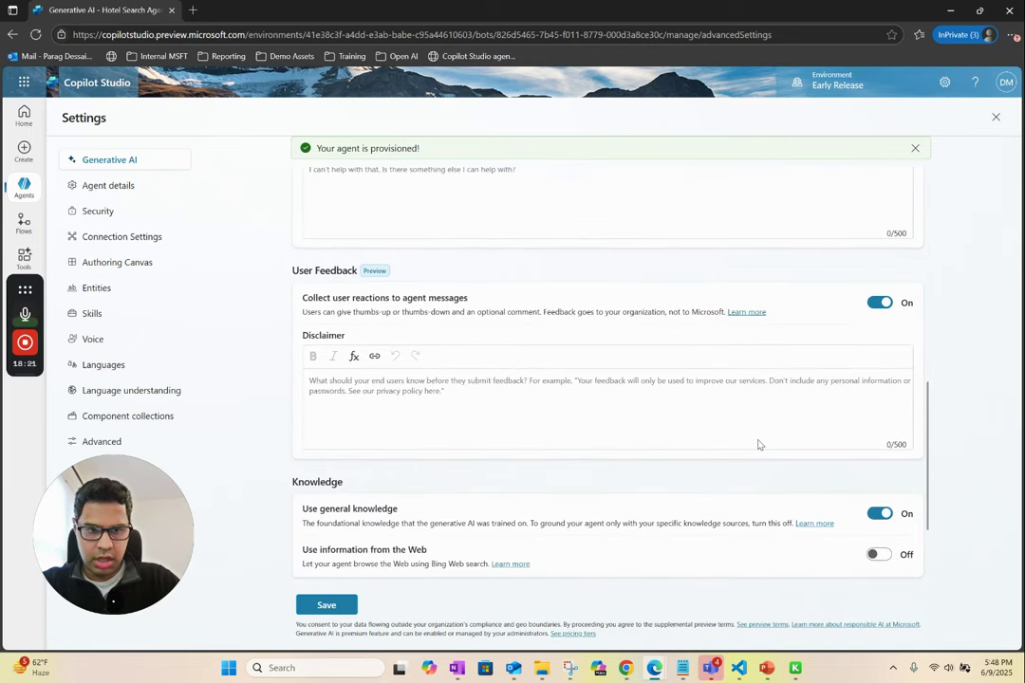
pyautogui.scroll(-1, 757, 444)
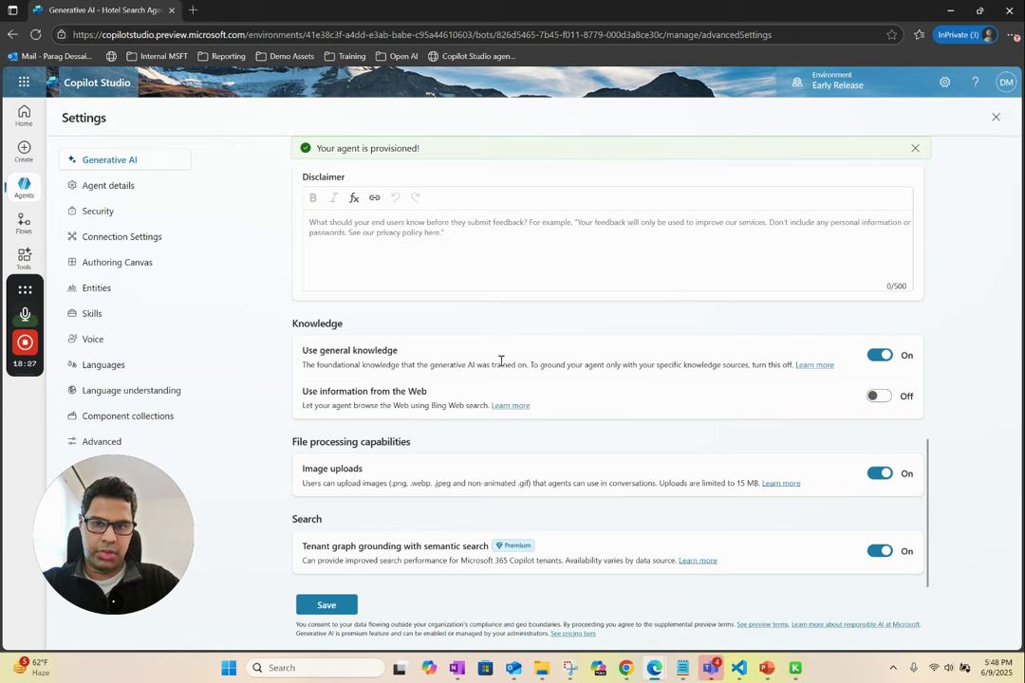
pyautogui.click(327, 606)
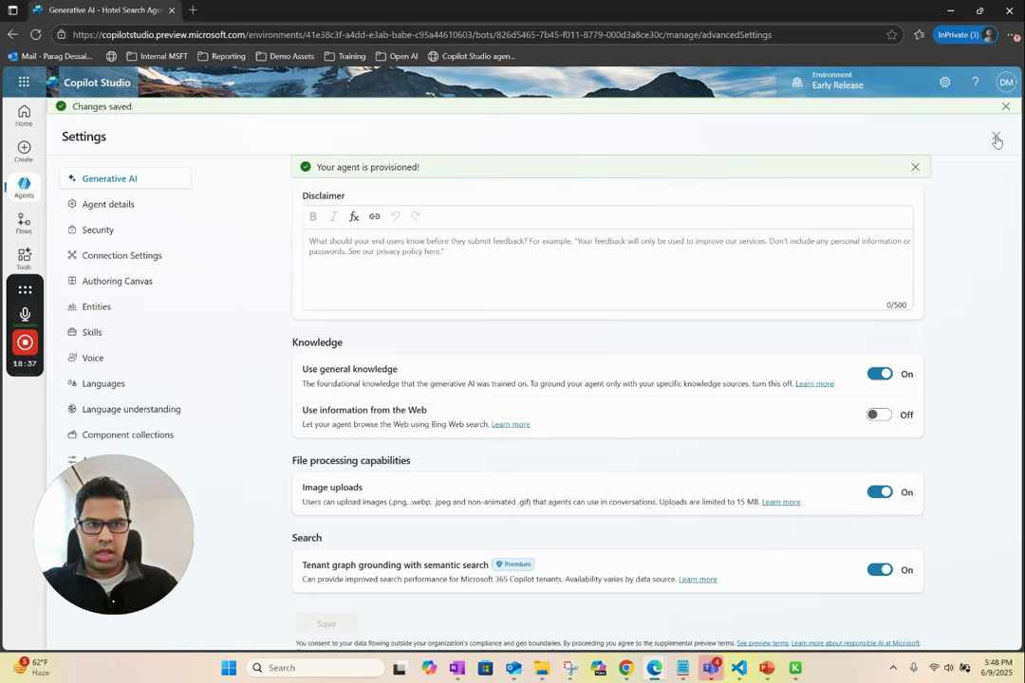
pyautogui.click(996, 138)
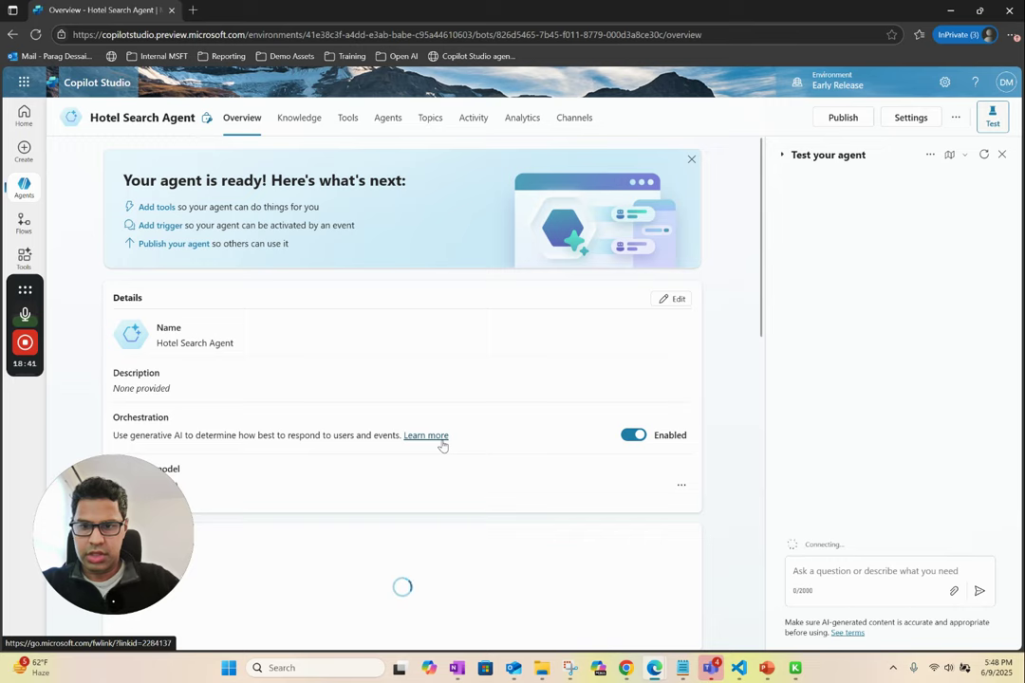
# - Publish the Hotel Search Agent and confirm the publish dialog, then show the agents list
pyautogui.scroll(-3, 442, 446)
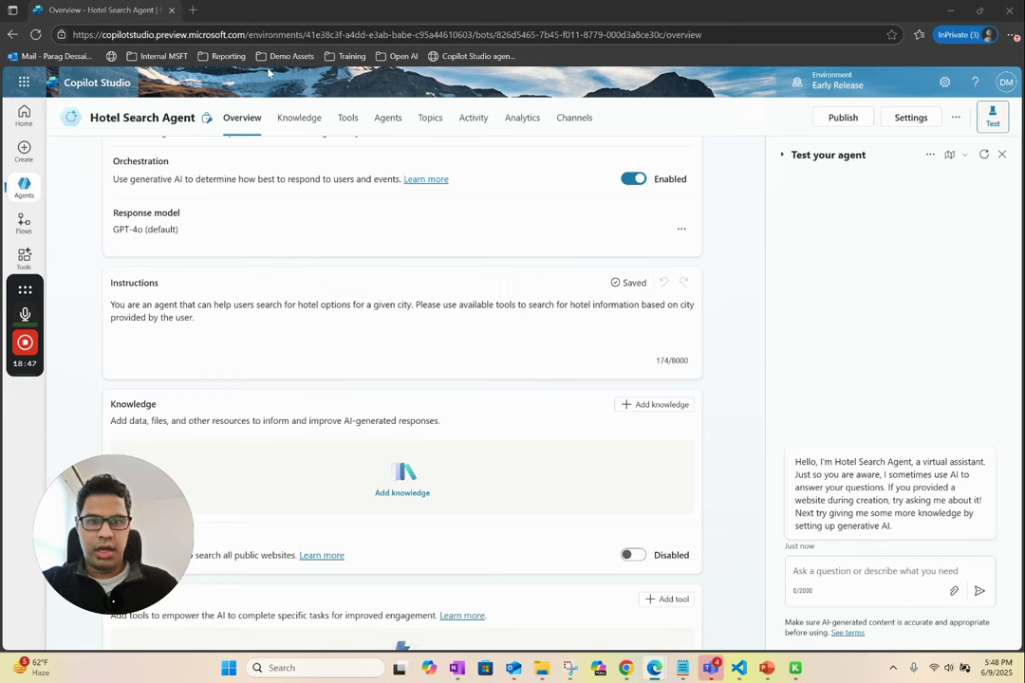
pyautogui.click(835, 120)
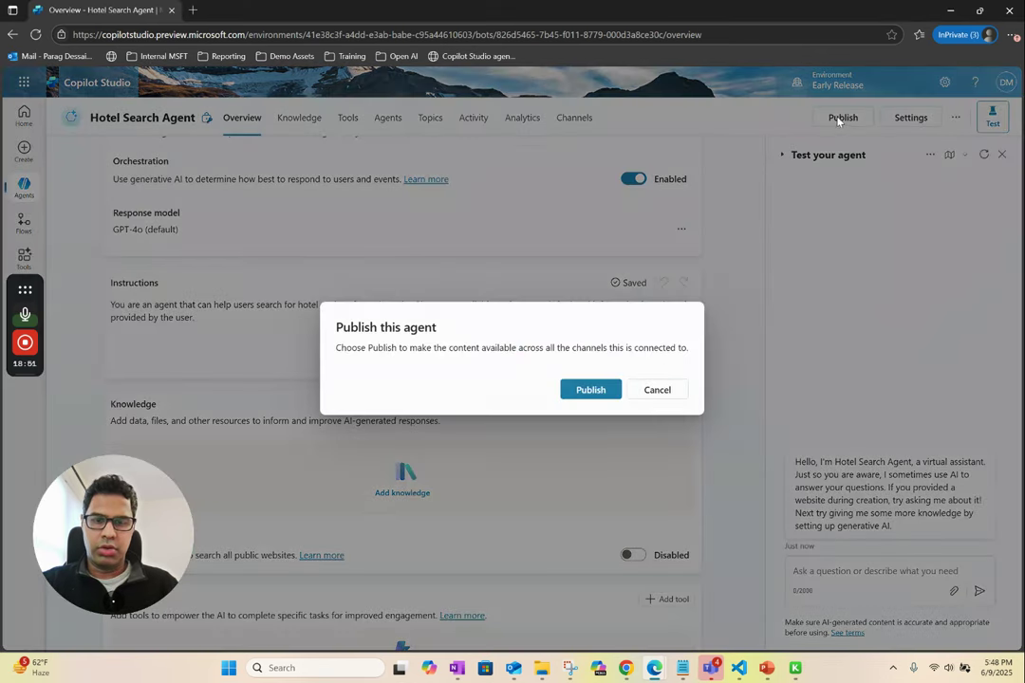
pyautogui.click(588, 390)
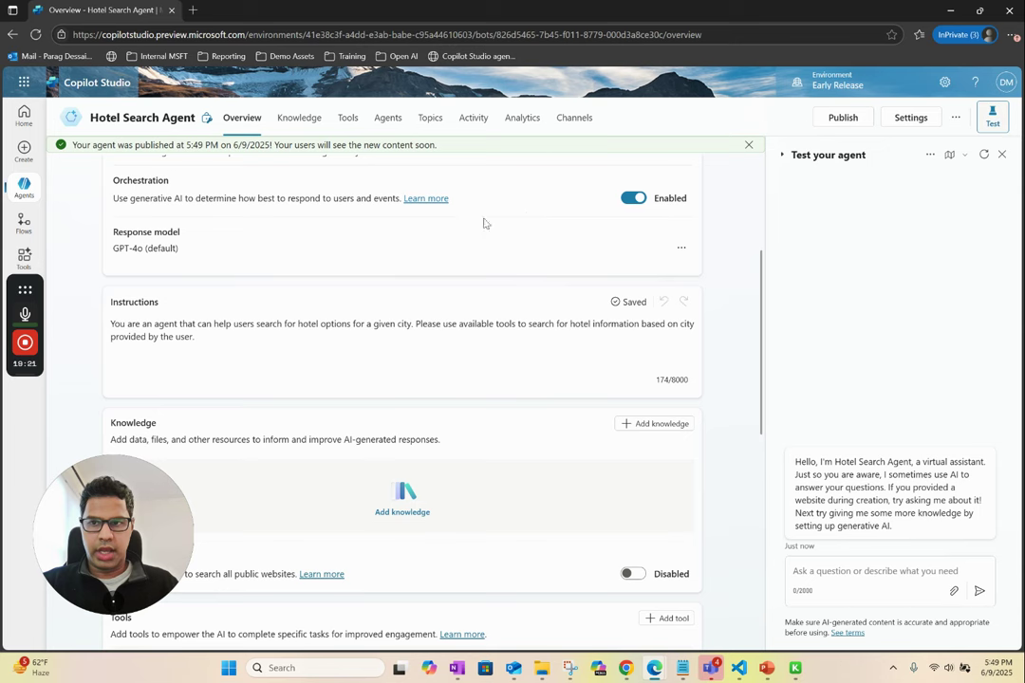
pyautogui.click(24, 187)
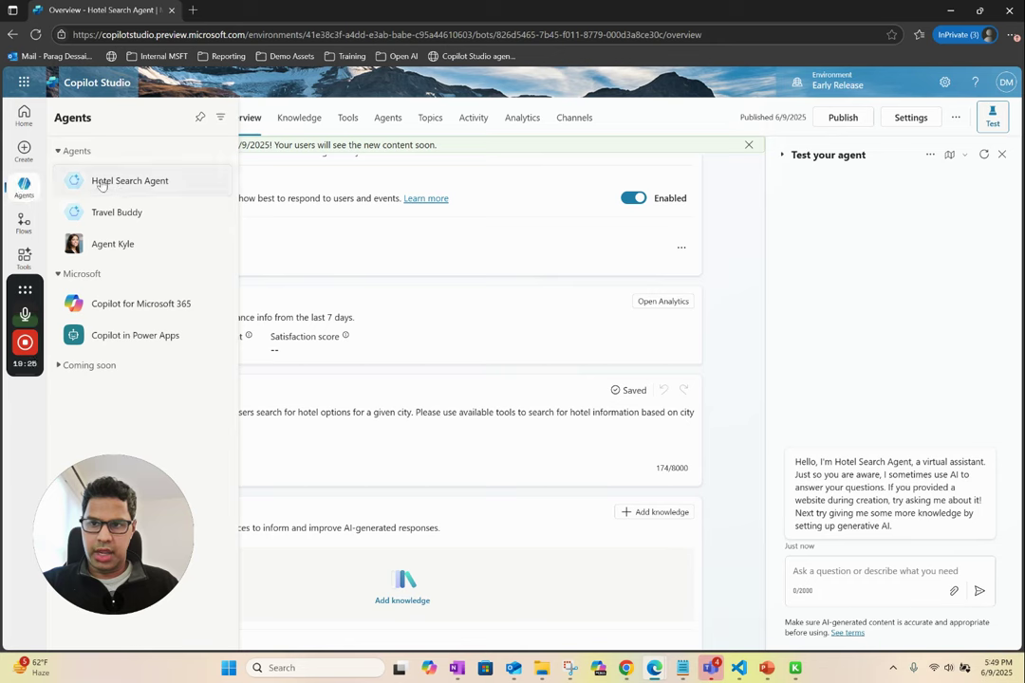
# - Switch to Travel Buddy and choose Add agent in its Agents section
pyautogui.click(115, 216)
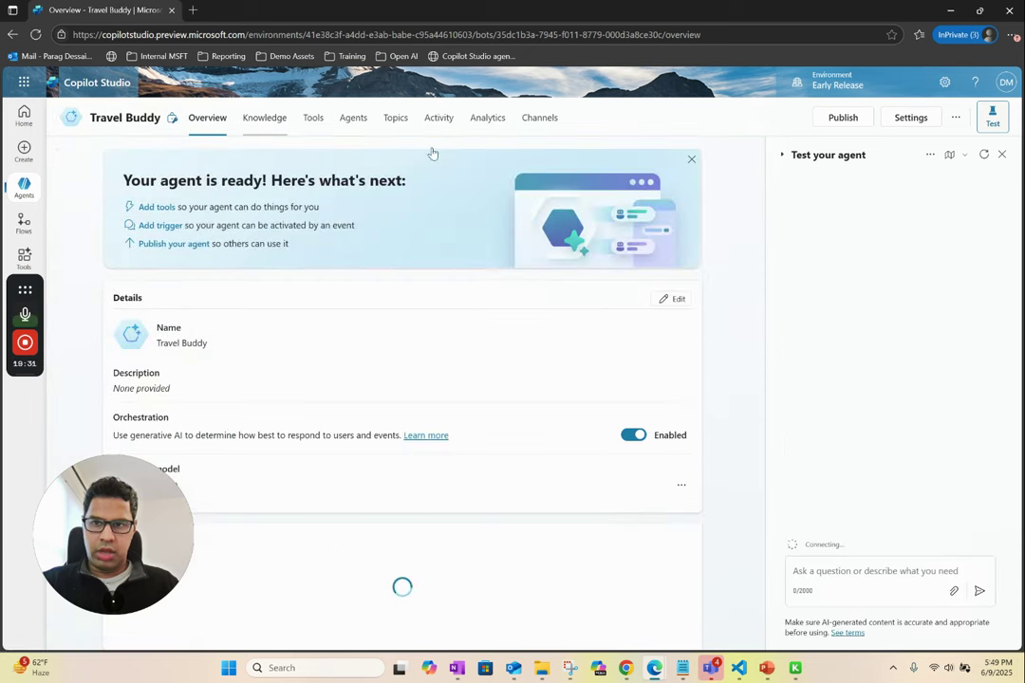
pyautogui.moveTo(762, 234); pyautogui.dragTo(766, 373)
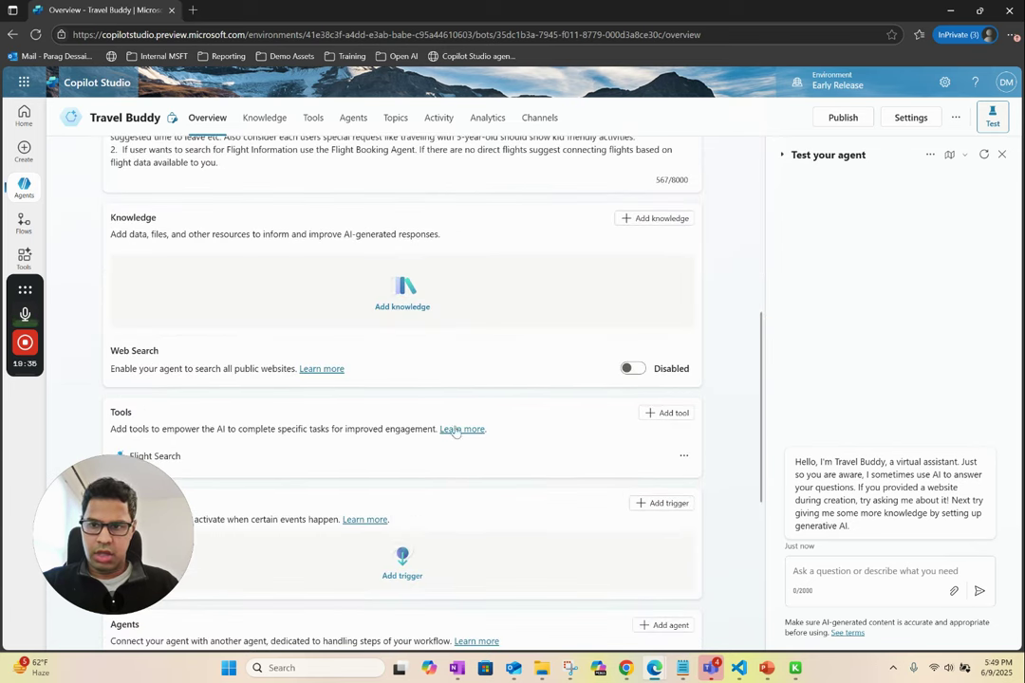
pyautogui.scroll(-3, 480, 418)
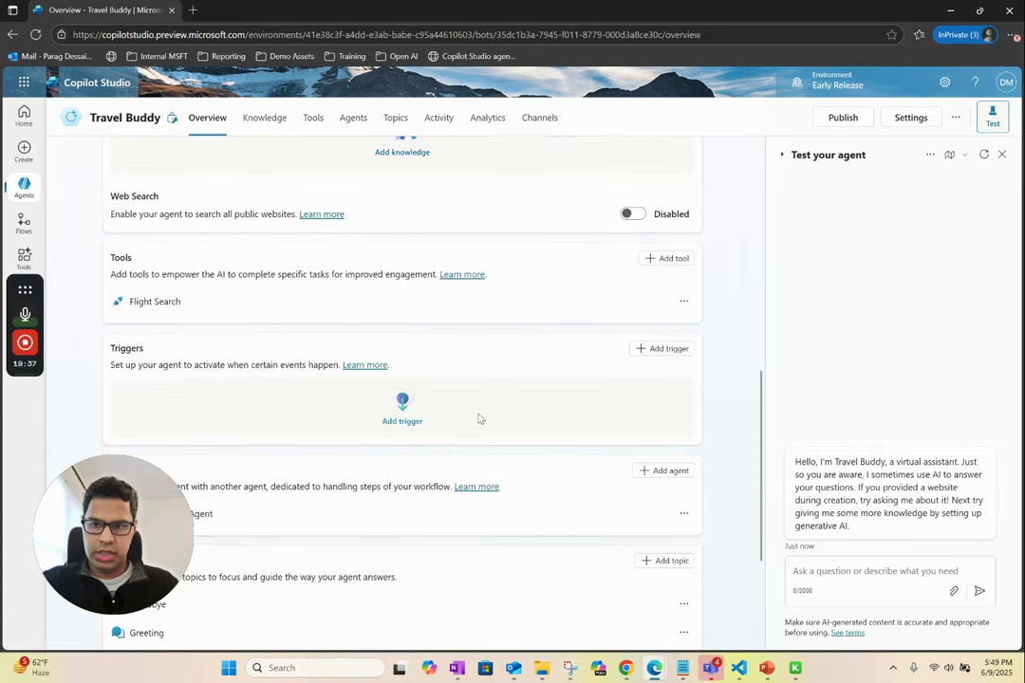
pyautogui.click(661, 332)
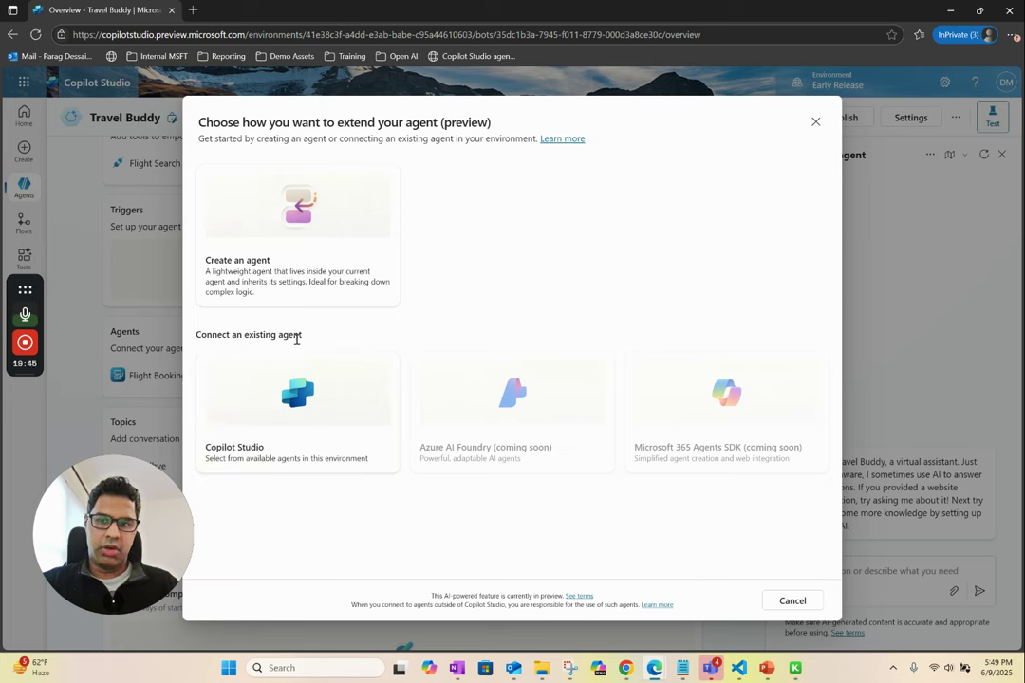
# - Connect the existing Copilot Studio agent 'Hotel Search Agent' to Travel Buddy, ending its description with a period
pyautogui.click(316, 406)
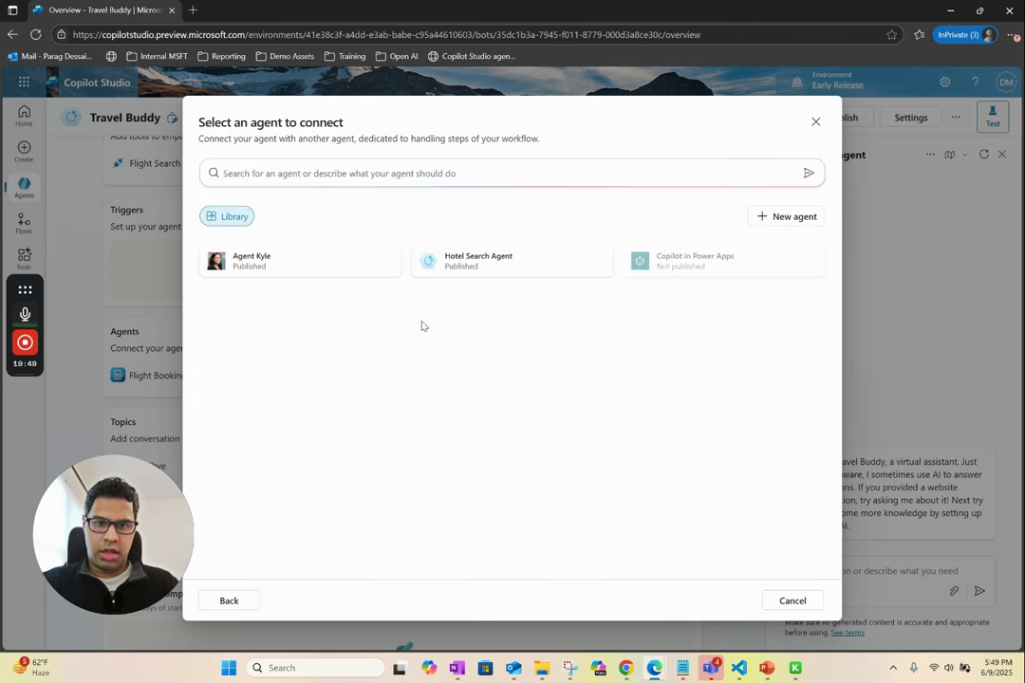
pyautogui.click(496, 266)
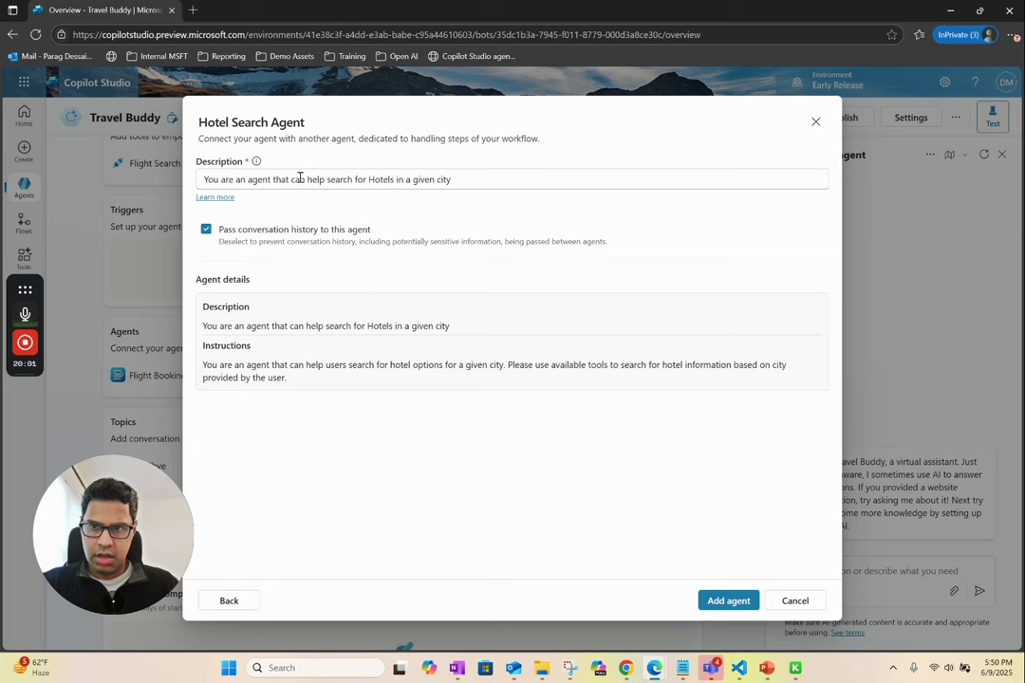
pyautogui.click(460, 180)
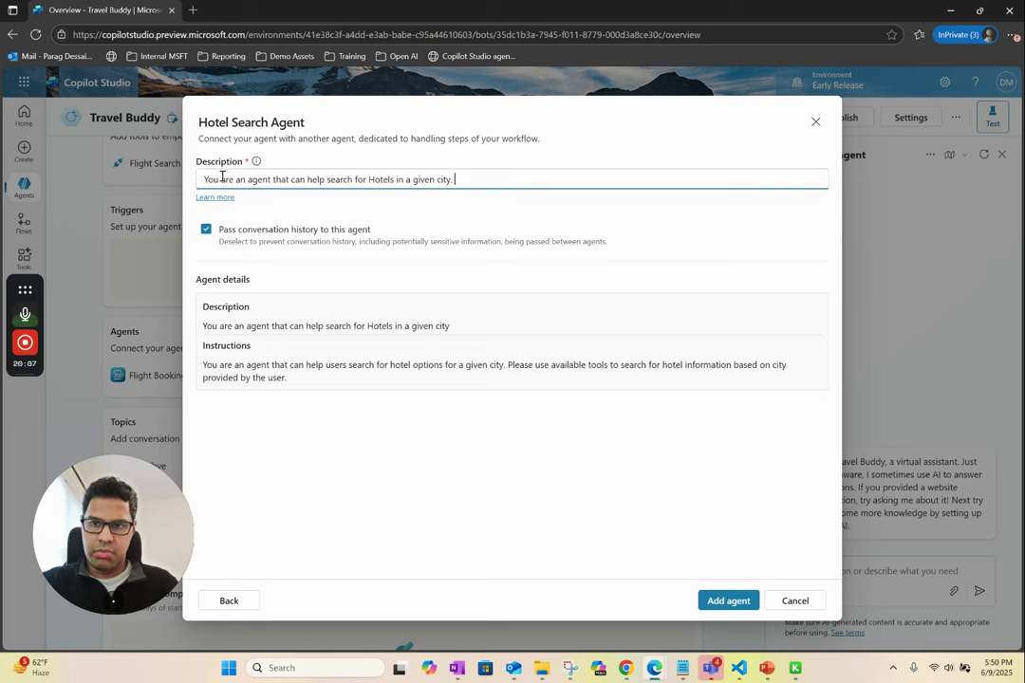
pyautogui.click(720, 598)
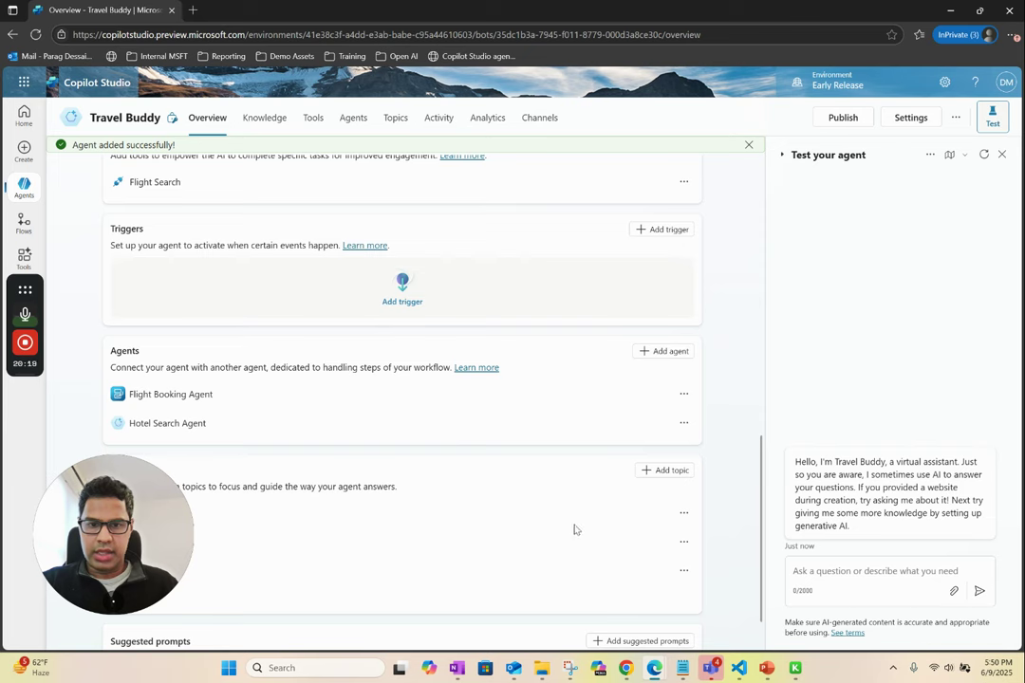
# - Restart Travel Buddy's test chat with the activity map open and begin typing 'can you plan'
pyautogui.scroll(-2, 503, 500)
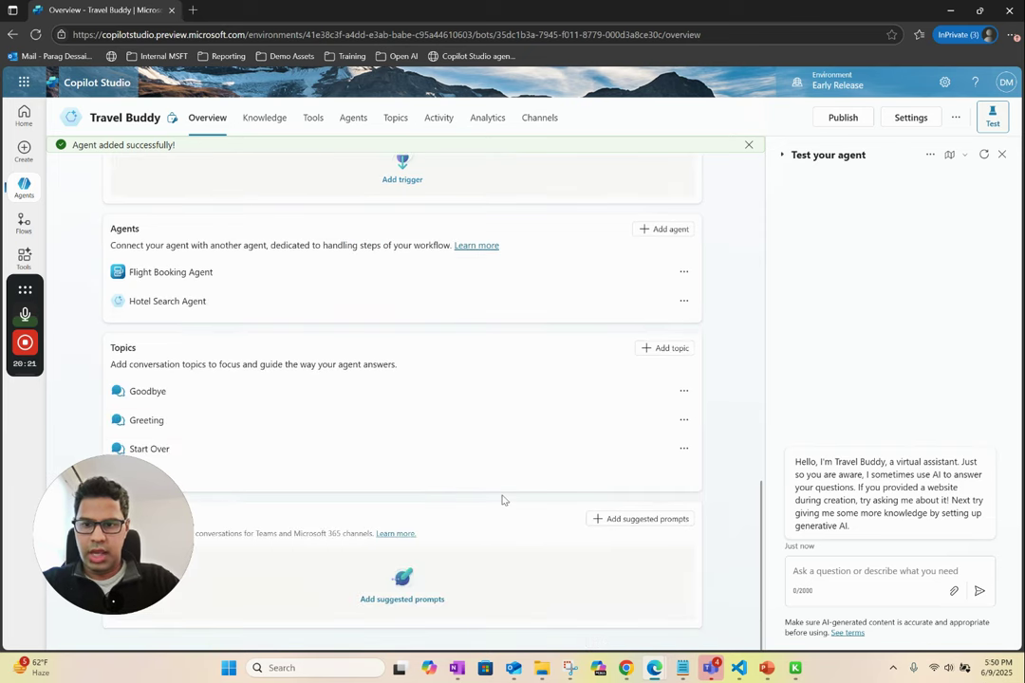
pyautogui.scroll(7, 503, 500)
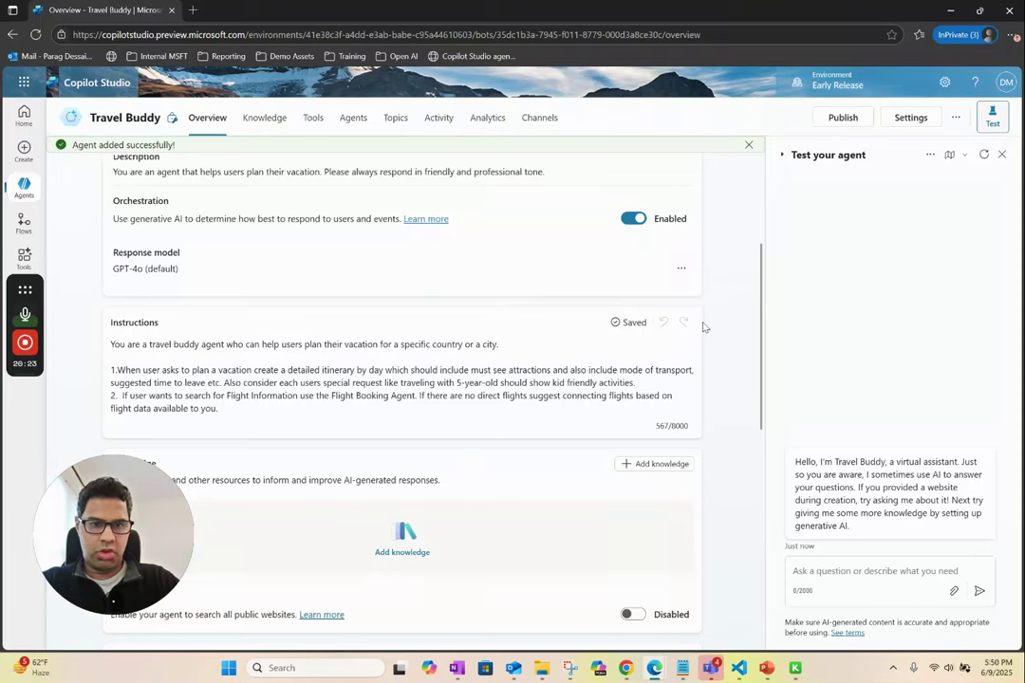
pyautogui.scroll(3, 702, 332)
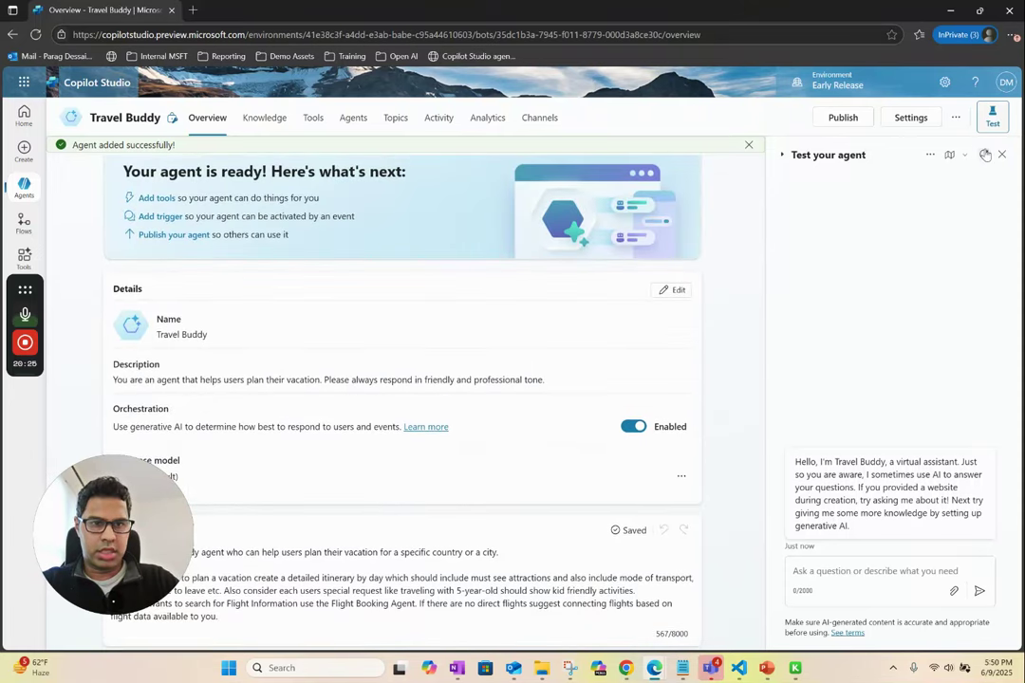
pyautogui.click(984, 154)
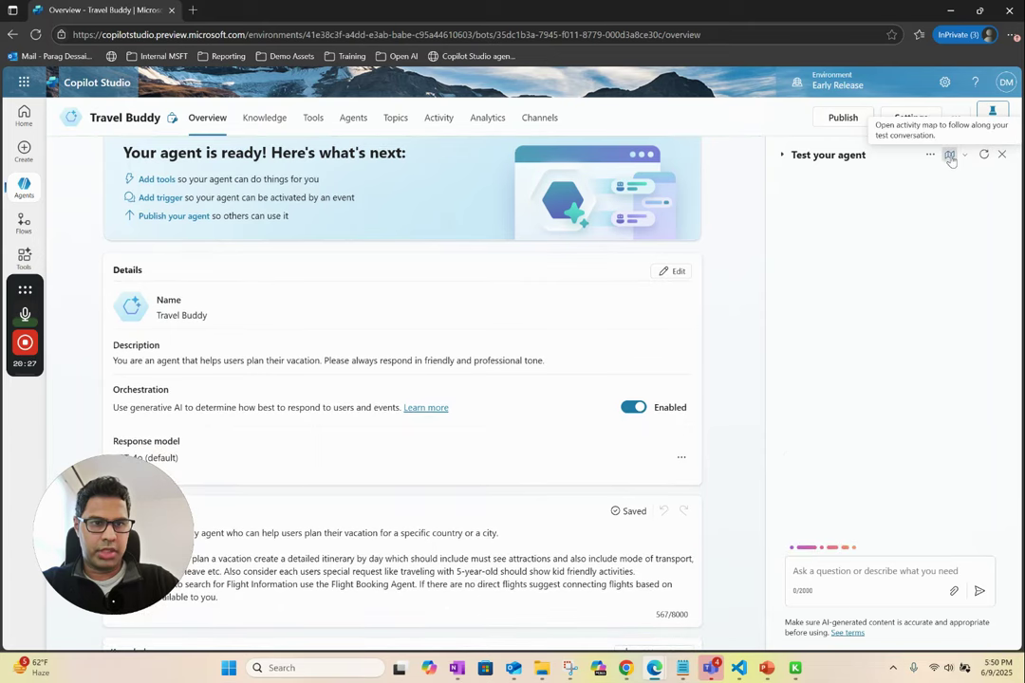
pyautogui.click(950, 156)
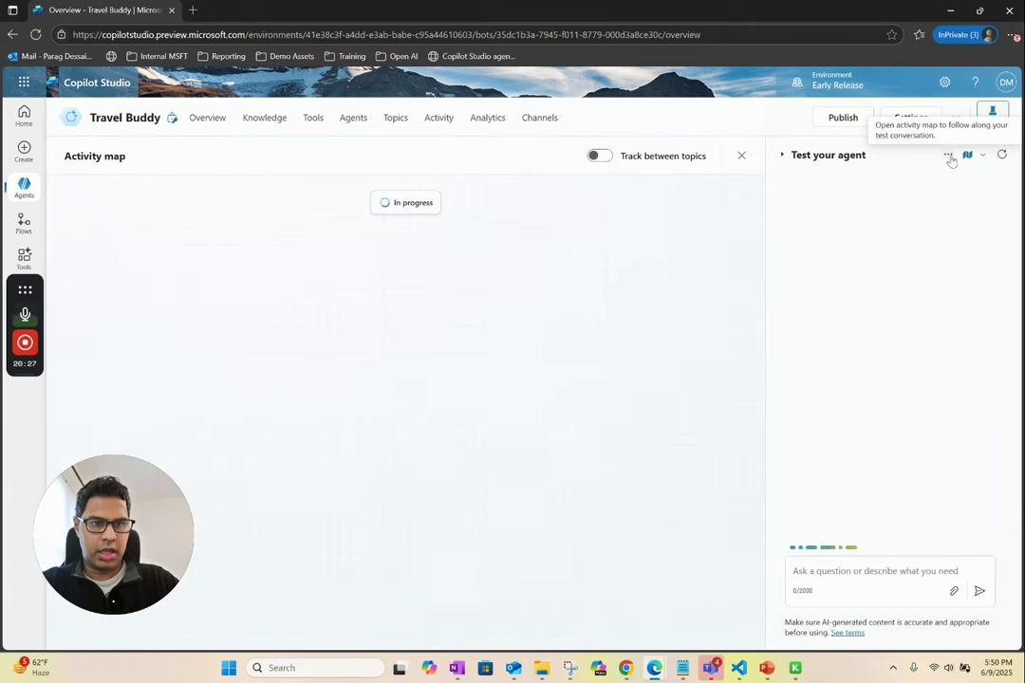
pyautogui.click(841, 575)
pyautogui.write('an y')
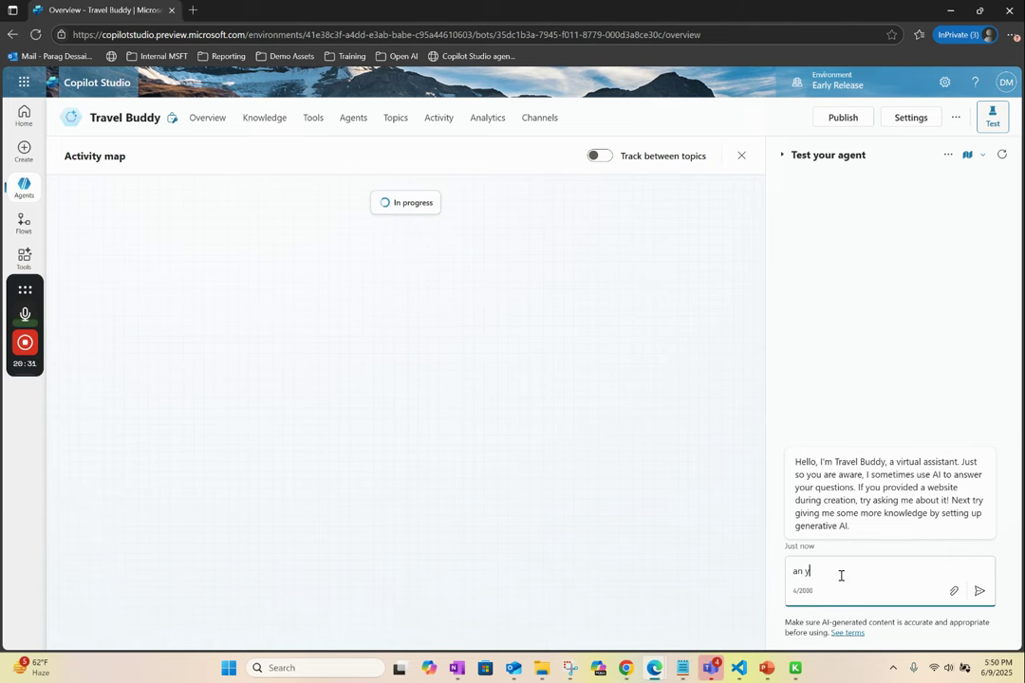
pyautogui.write('an you plan')
pyautogui.click(24, 185)
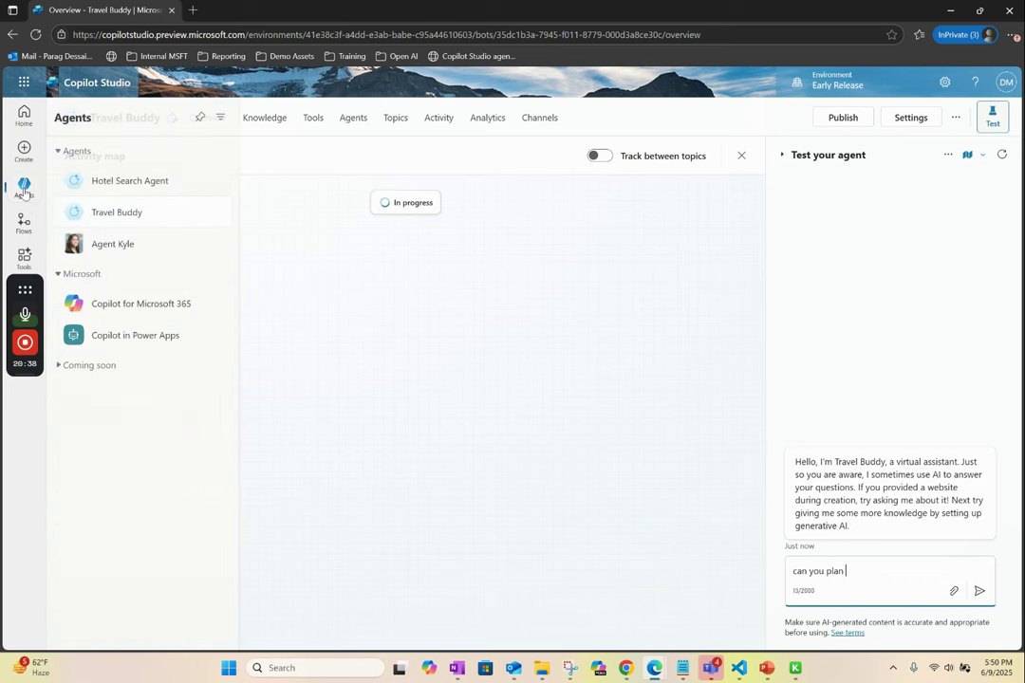
# - Open Hotel Search Agent and add the Hotel Search flow as a tool, filtering tools by Flow
pyautogui.click(135, 182)
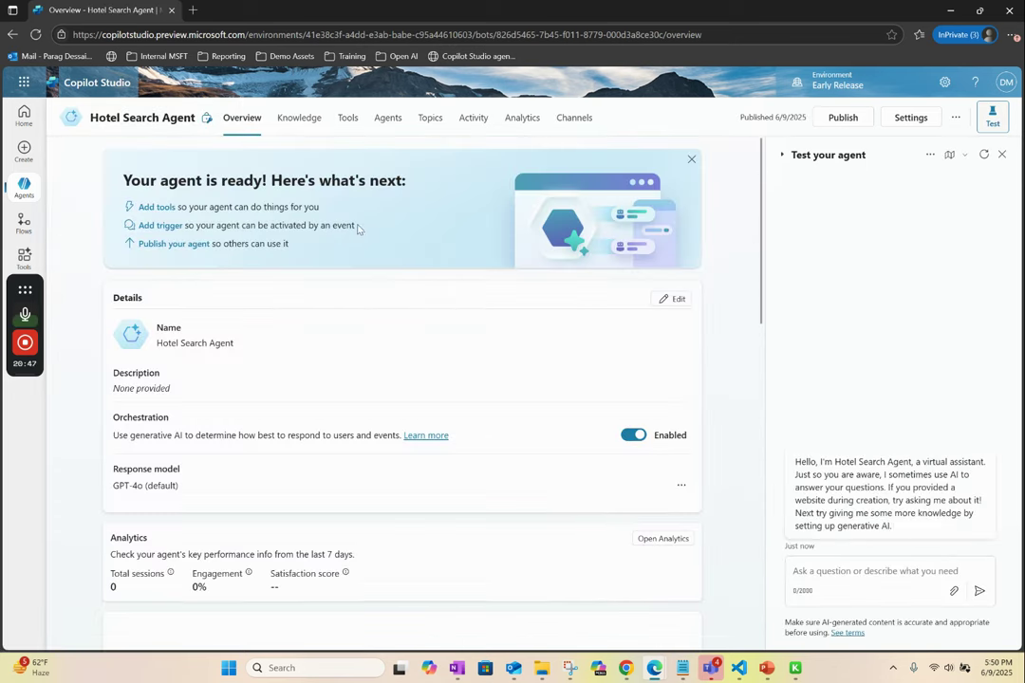
pyautogui.scroll(-10, 480, 417)
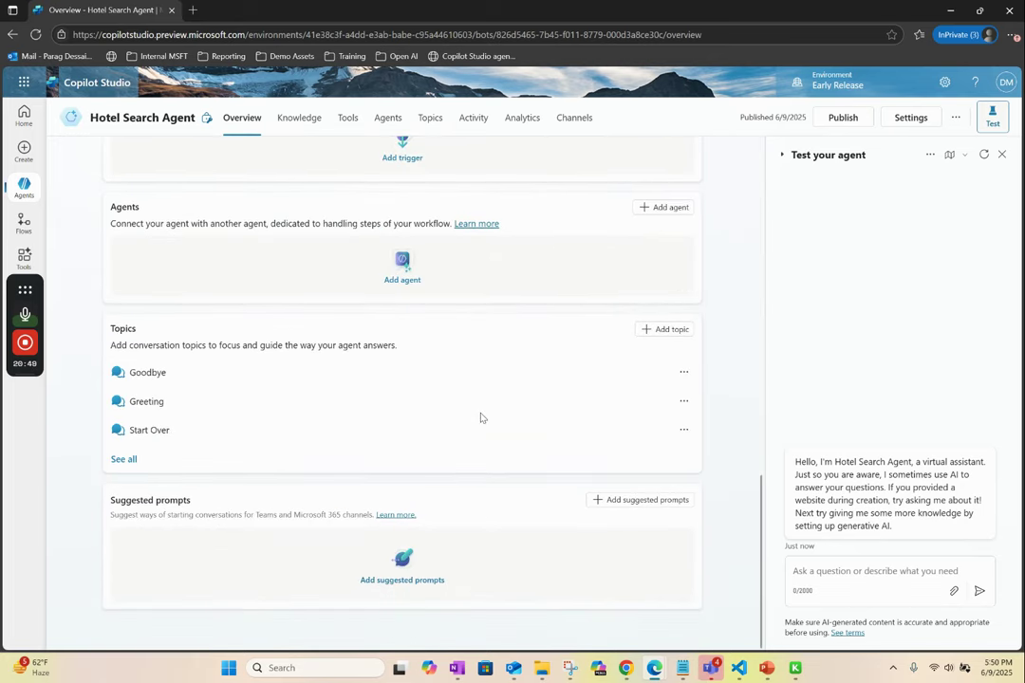
pyautogui.scroll(3, 469, 442)
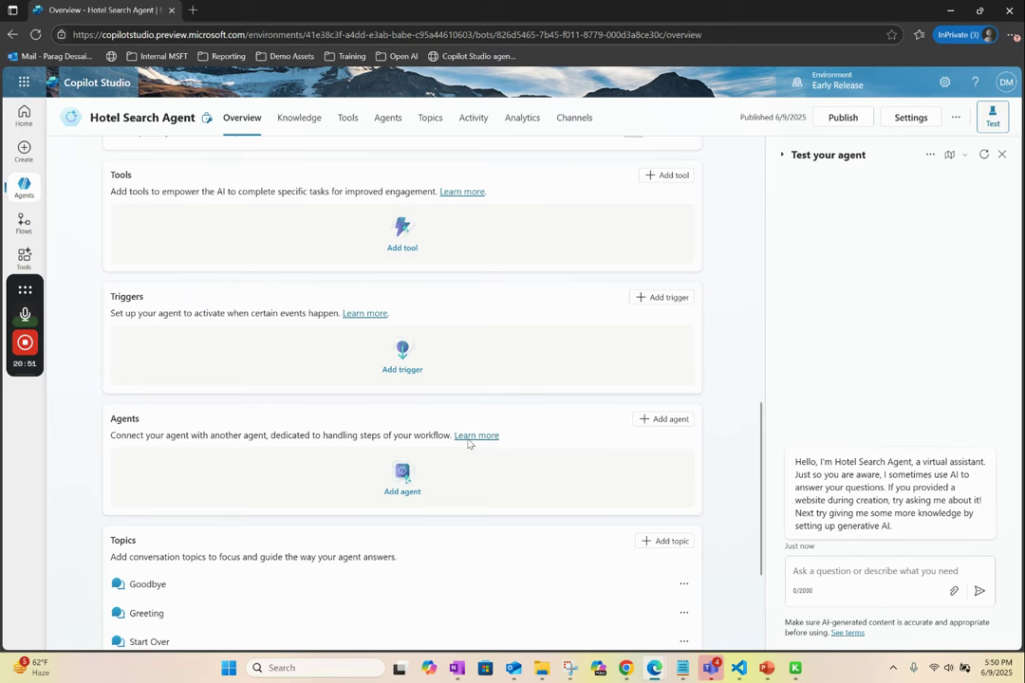
pyautogui.scroll(1, 521, 318)
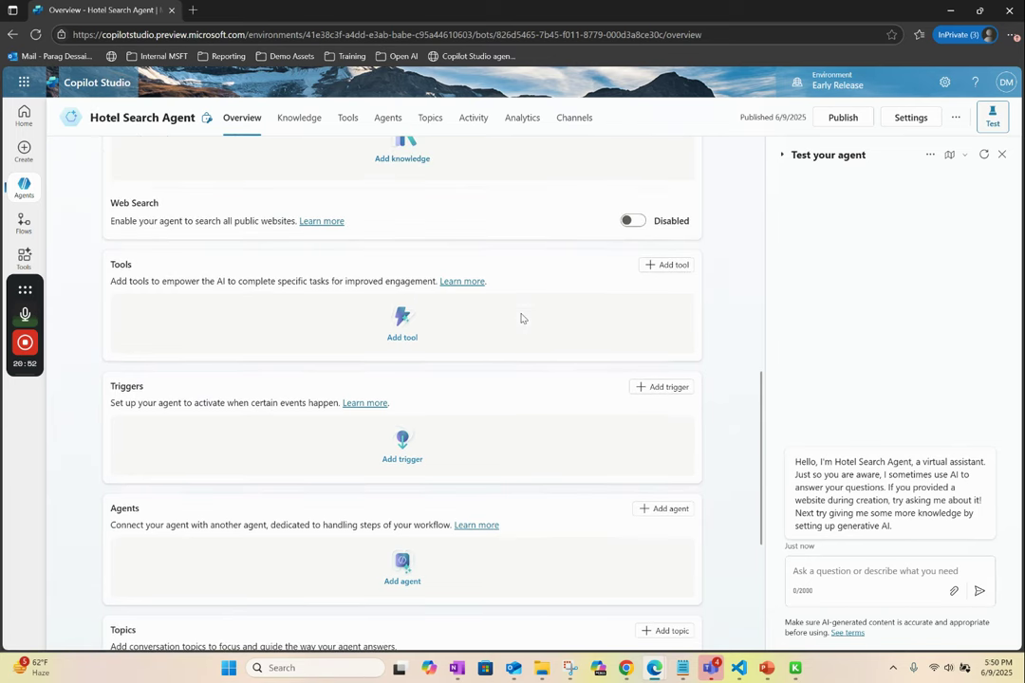
pyautogui.click(661, 269)
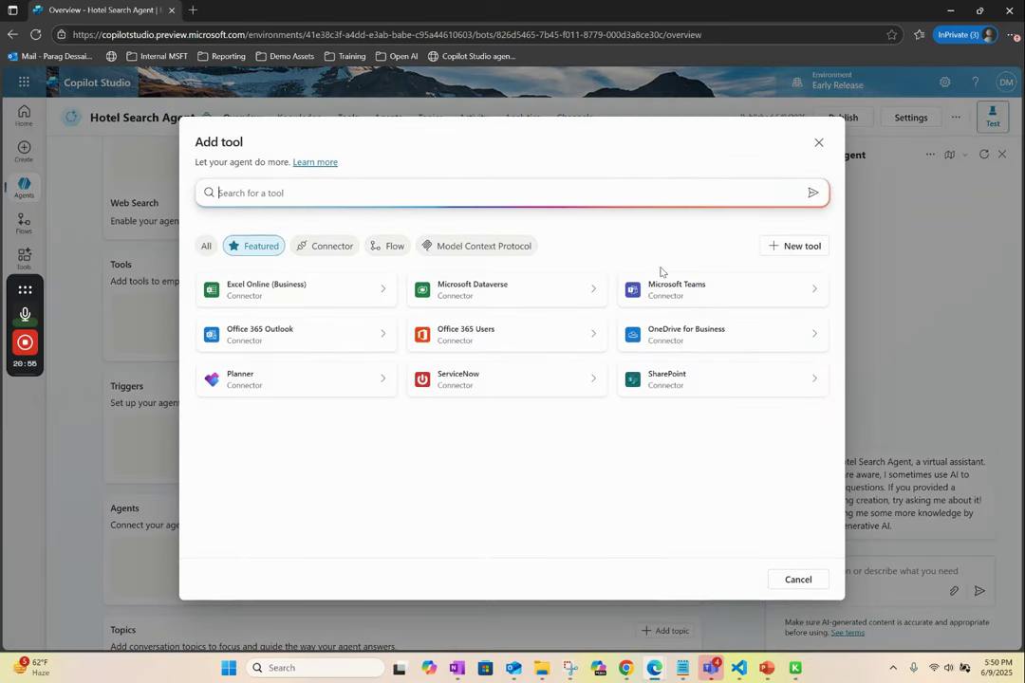
pyautogui.click(389, 246)
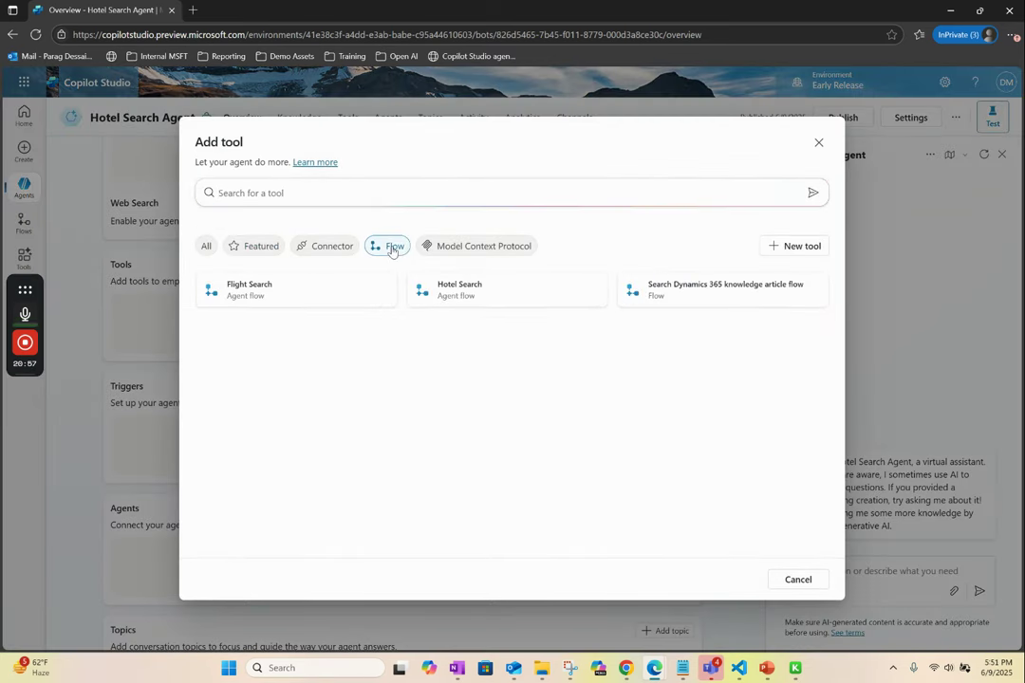
pyautogui.click(496, 296)
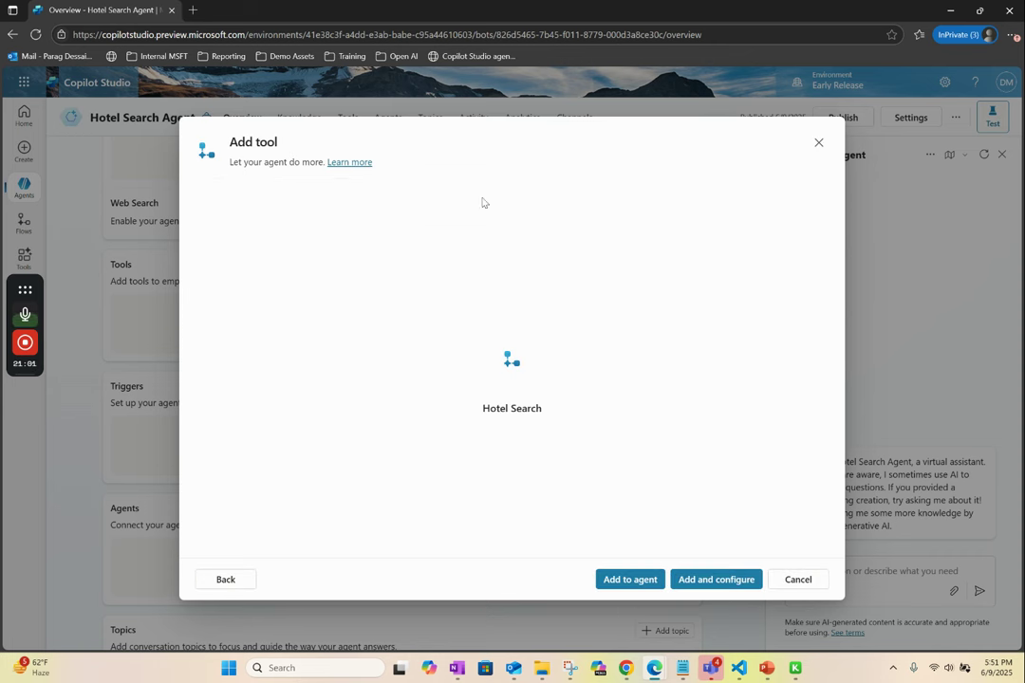
pyautogui.click(630, 581)
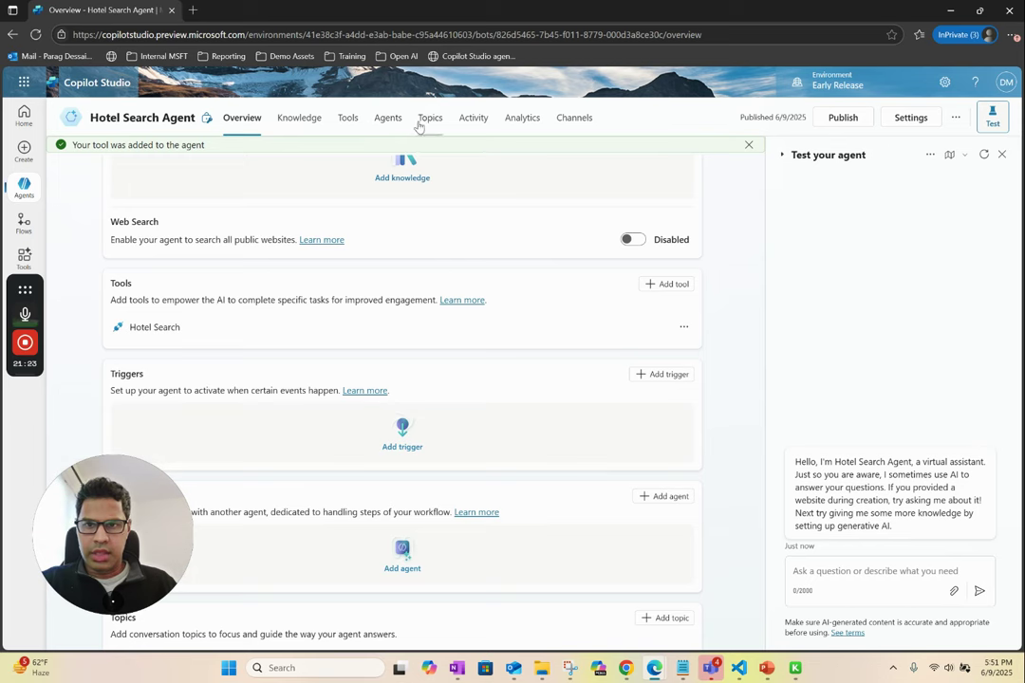
# - In the Hotel Search tool, change the Destination City description to 'city where you want to search for hotel'
pyautogui.click(348, 118)
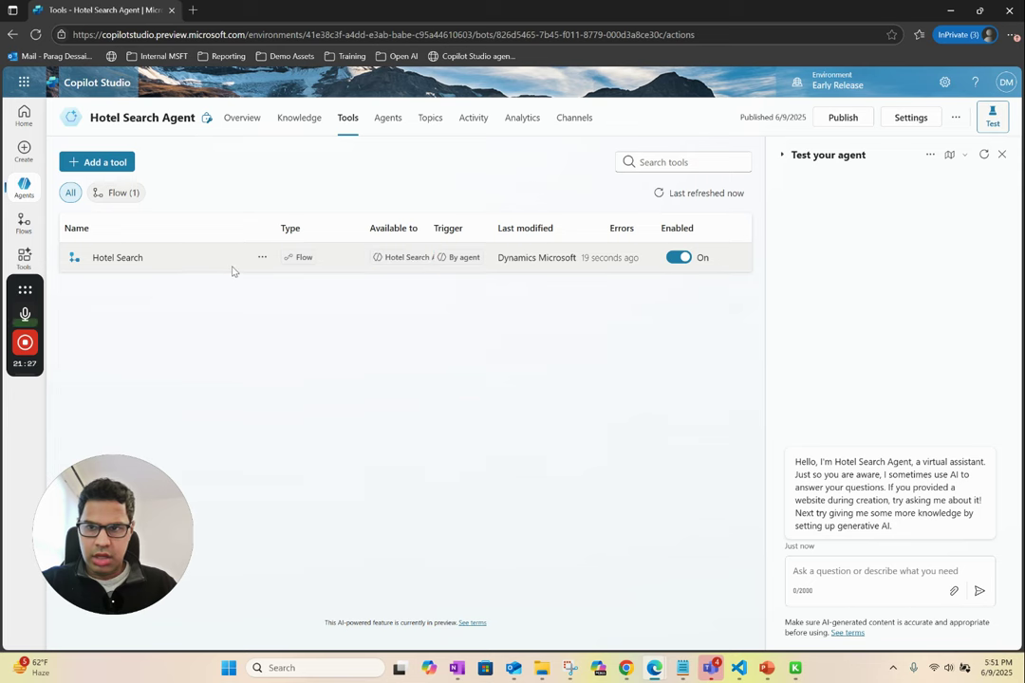
pyautogui.click(125, 258)
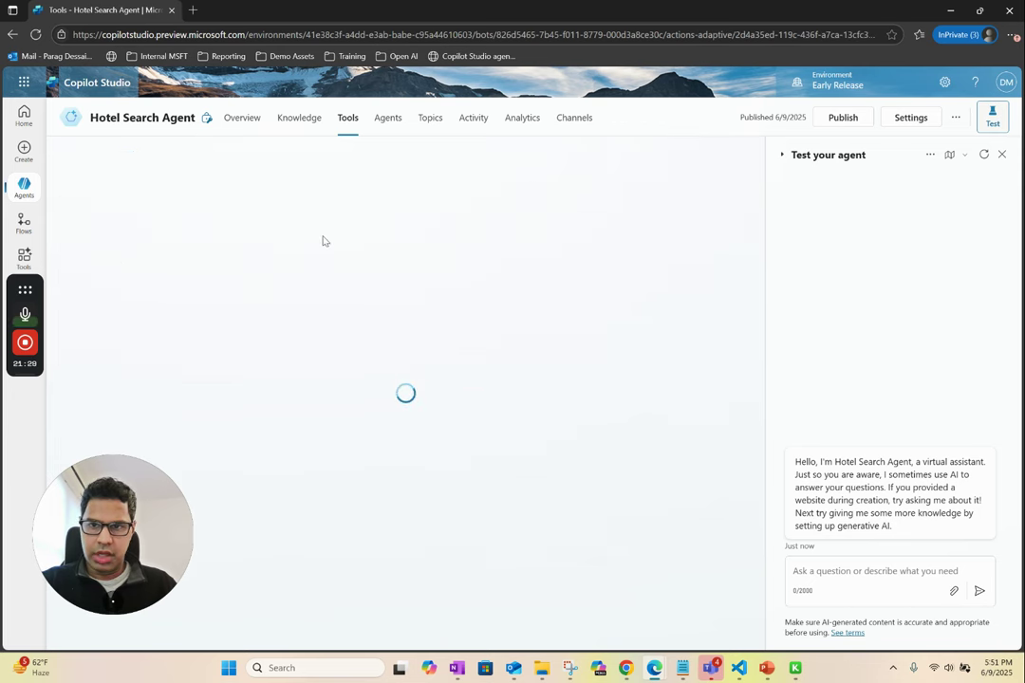
pyautogui.click(106, 229)
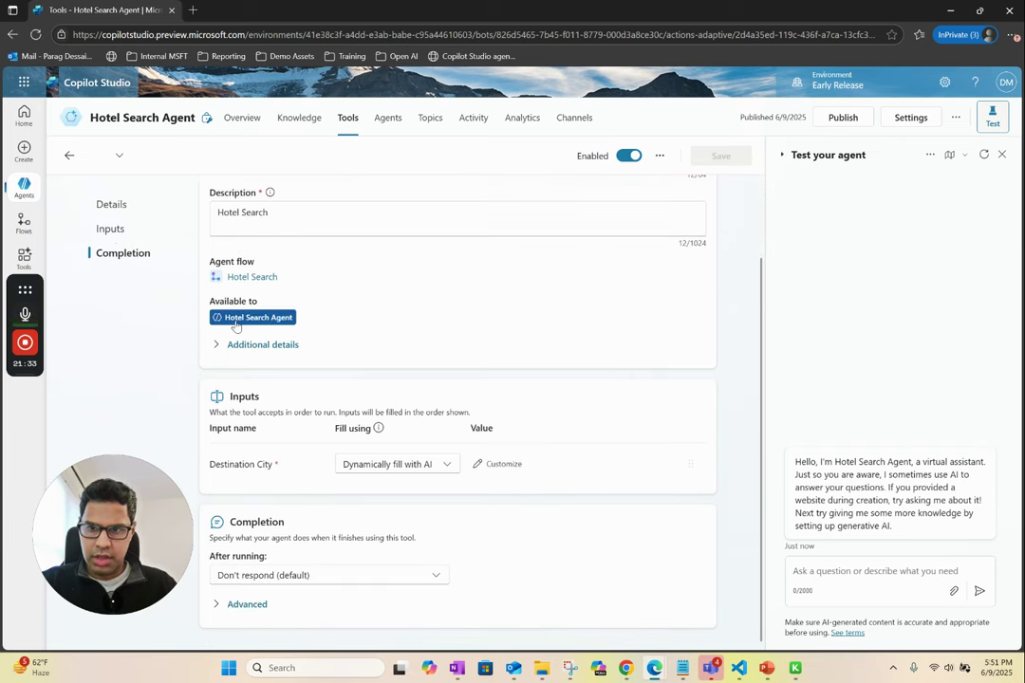
pyautogui.click(497, 464)
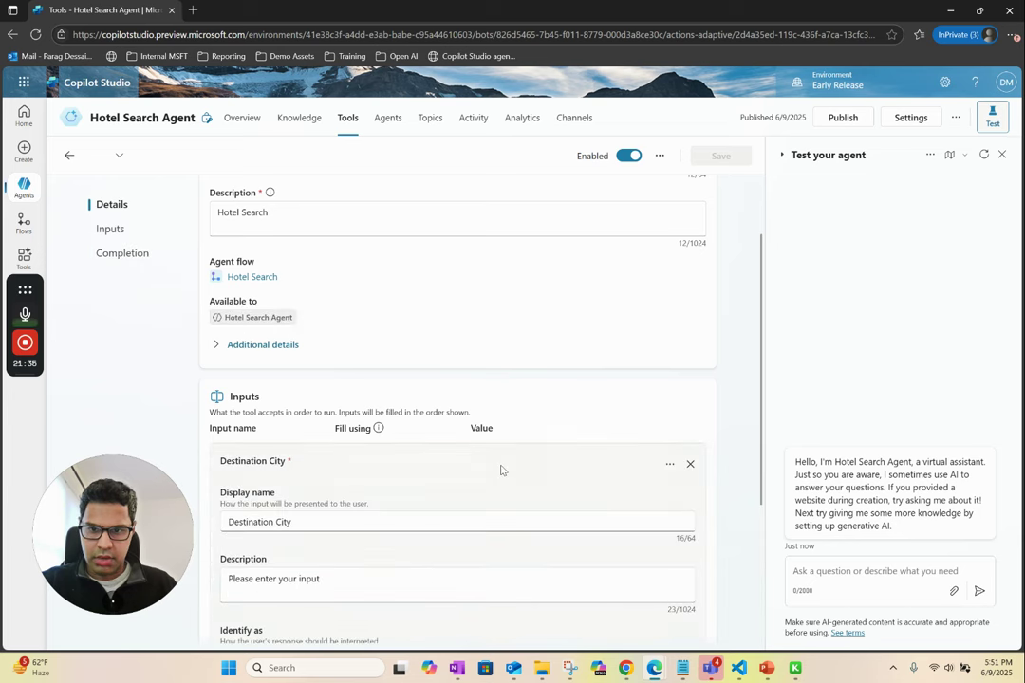
pyautogui.doubleClick(374, 583)
pyautogui.press('BackSpace')
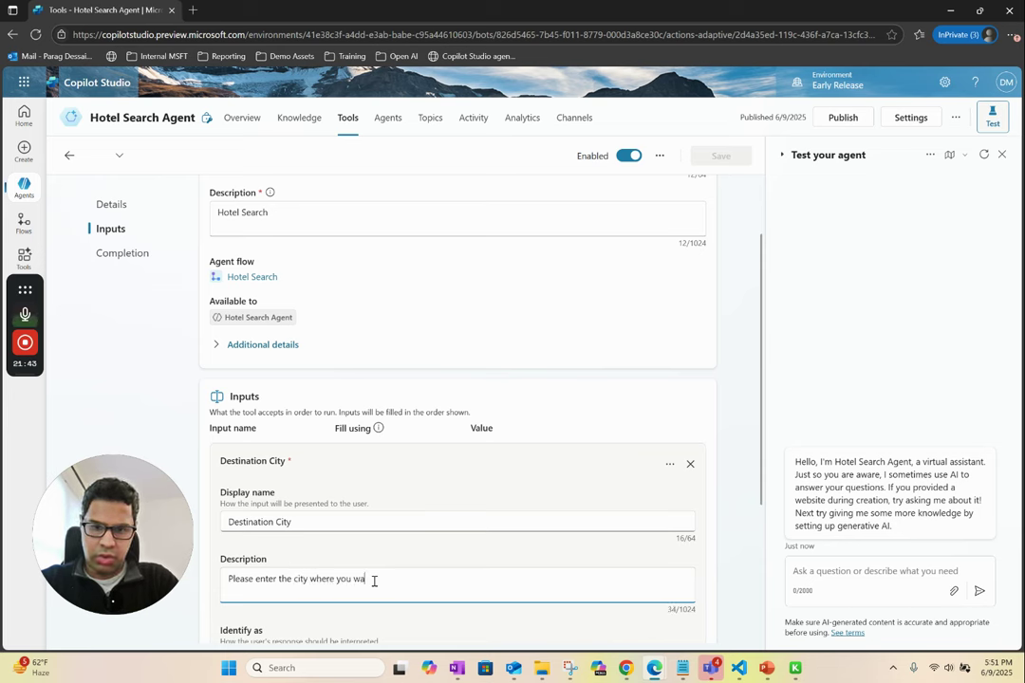
pyautogui.write('city where you want to search ')
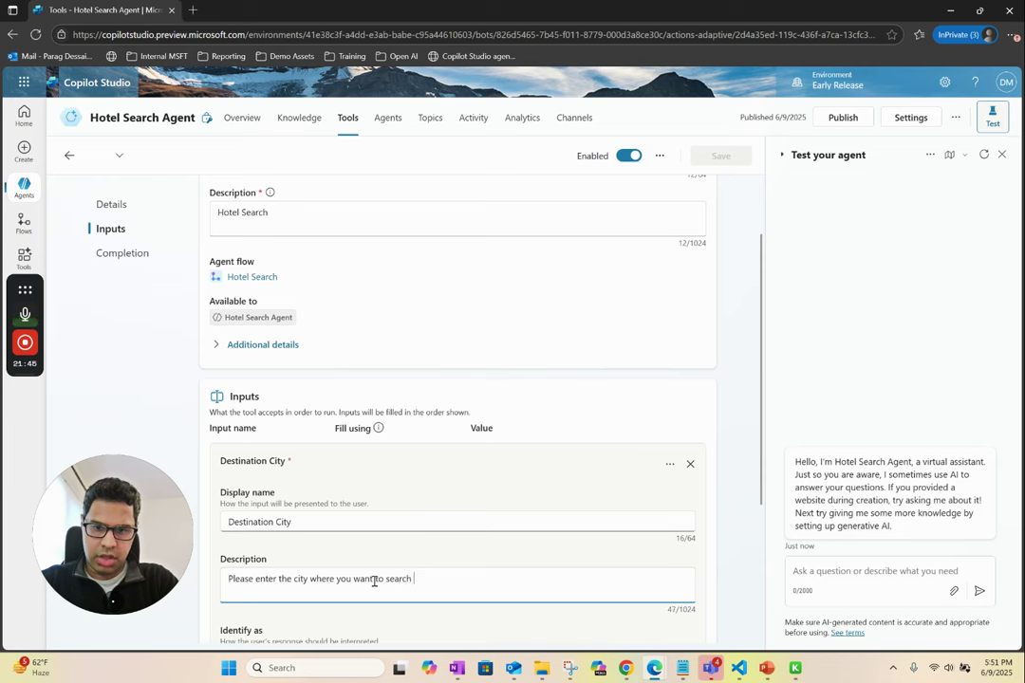
pyautogui.write('for hotels.')
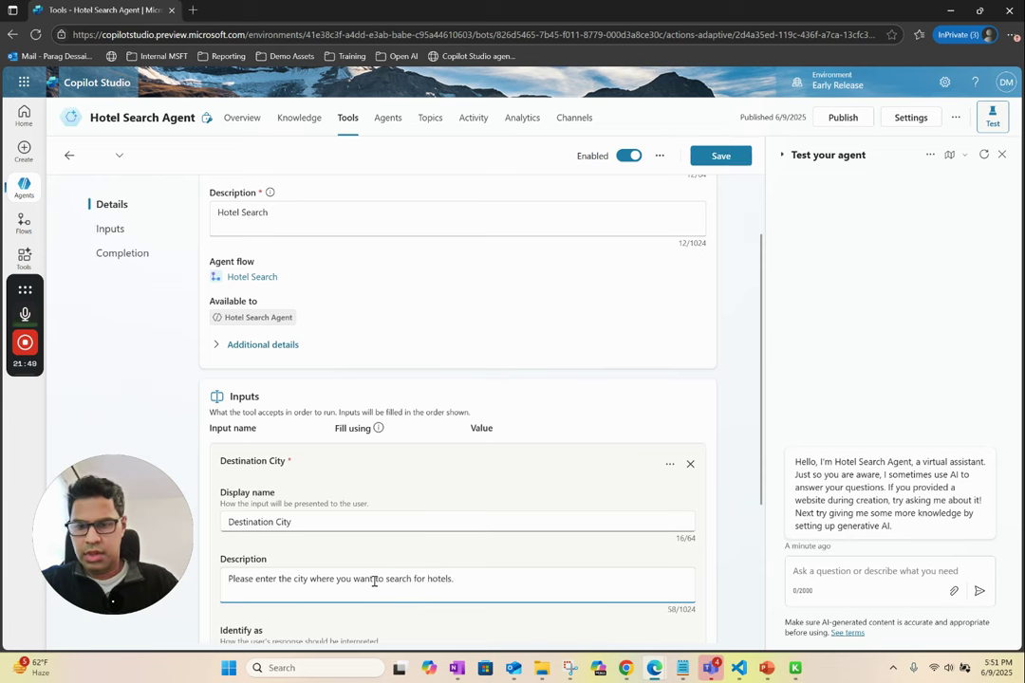
pyautogui.scroll(2, 471, 425)
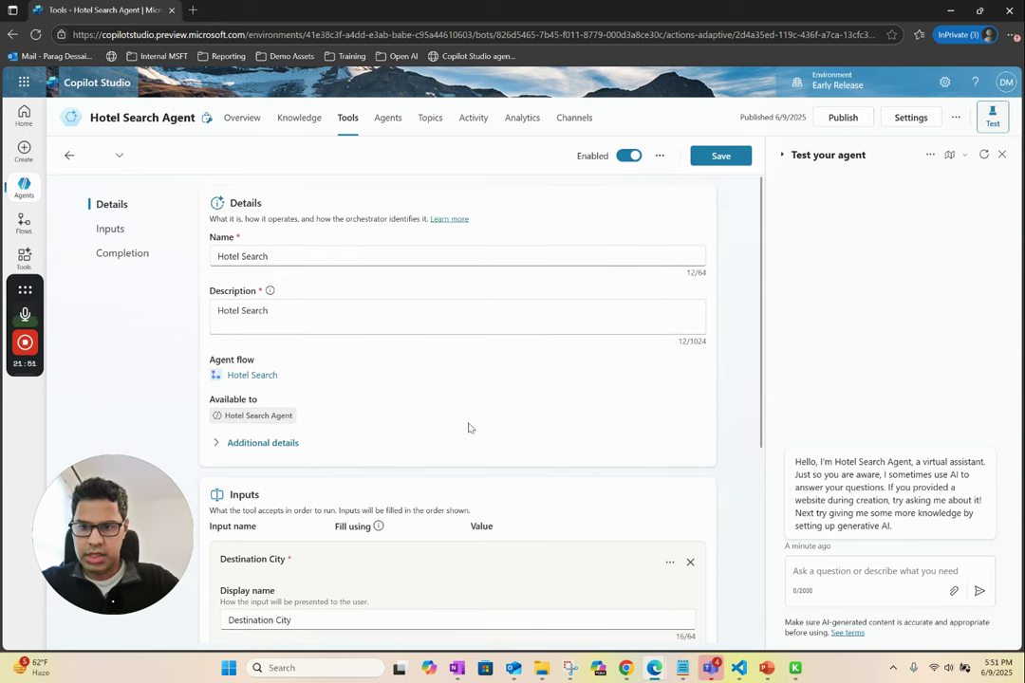
pyautogui.scroll(-4, 469, 426)
# - Set After running to 'Write the response with generative AI' and save the tool
pyautogui.click(254, 463)
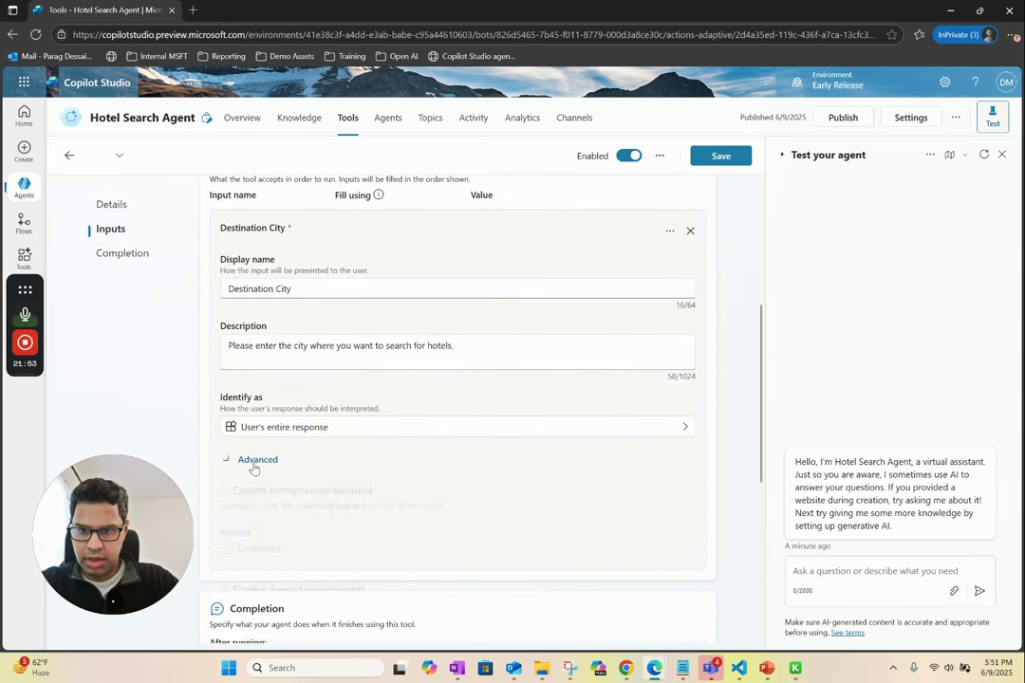
pyautogui.scroll(-5, 537, 503)
pyautogui.scroll(-8, 536, 503)
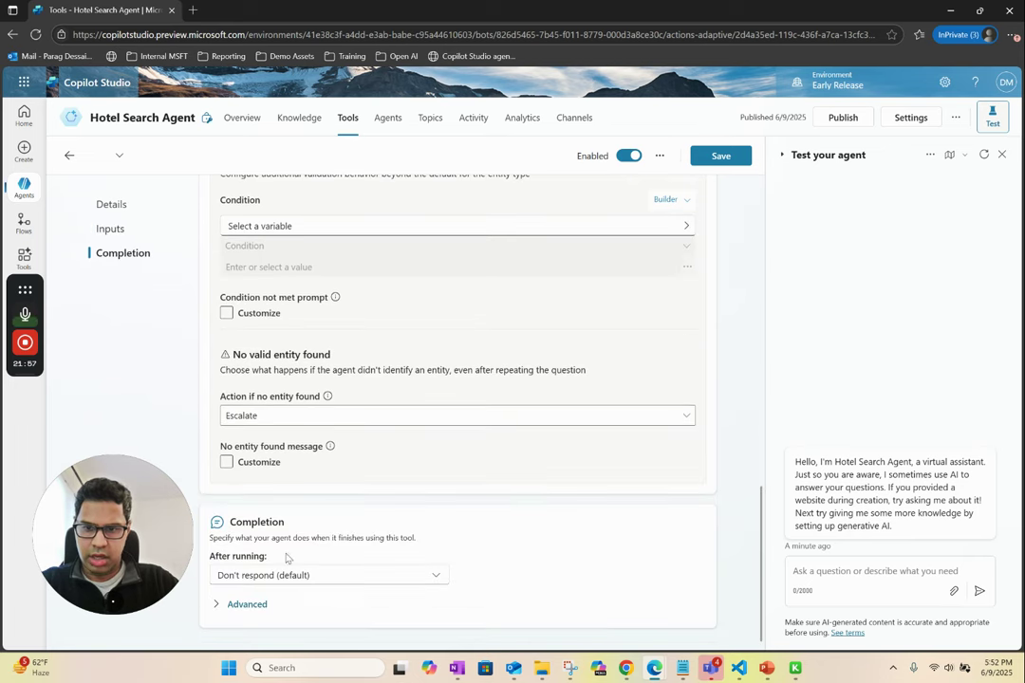
pyautogui.click(277, 577)
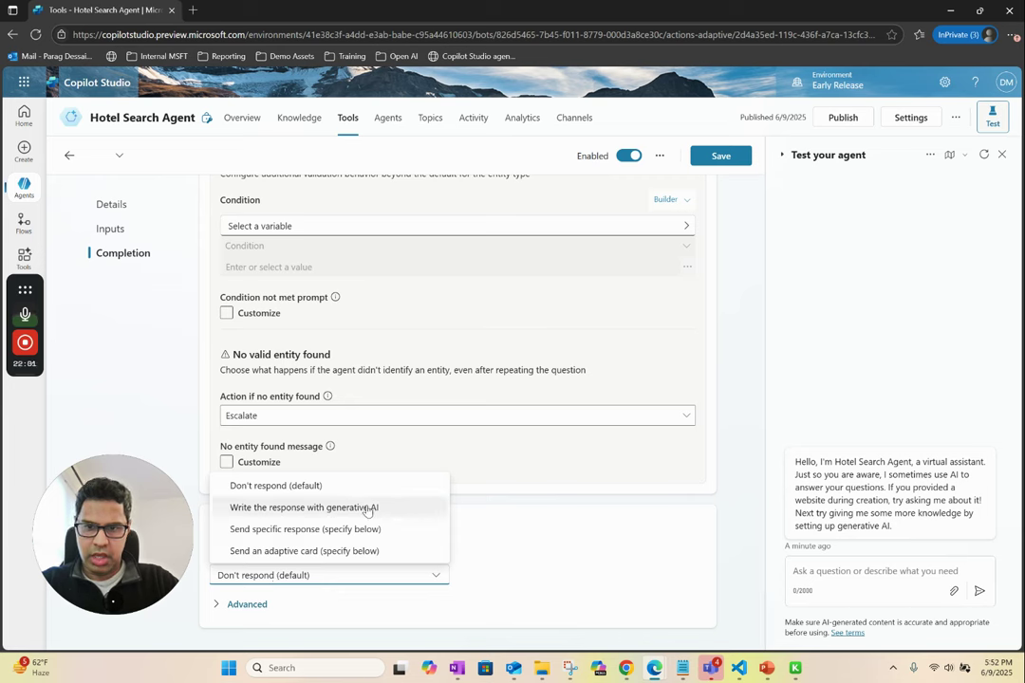
pyautogui.click(357, 508)
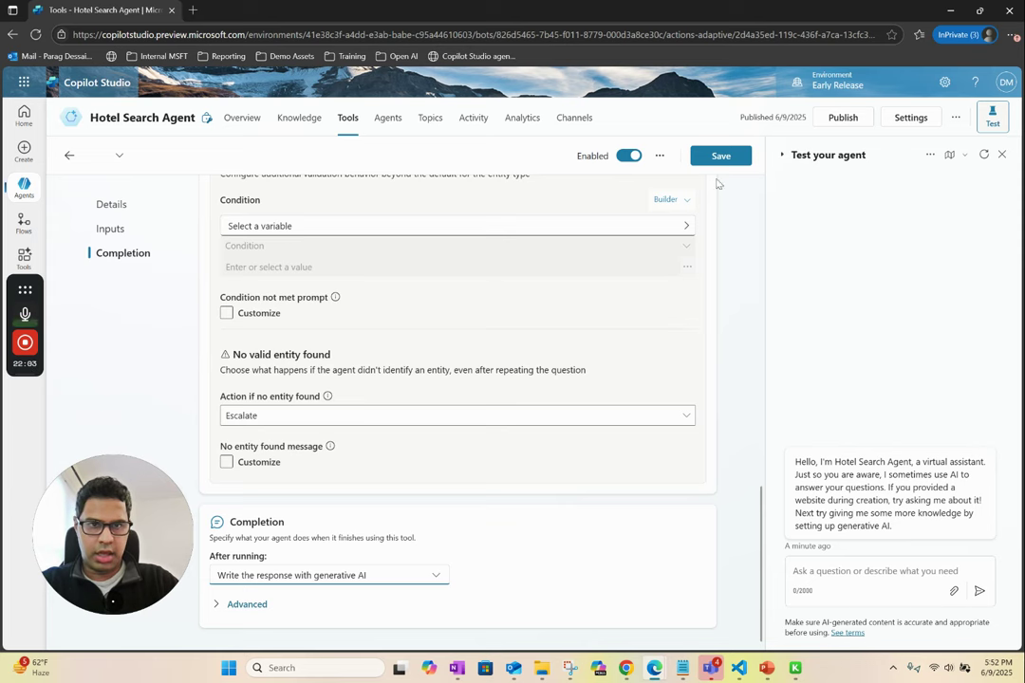
pyautogui.click(722, 157)
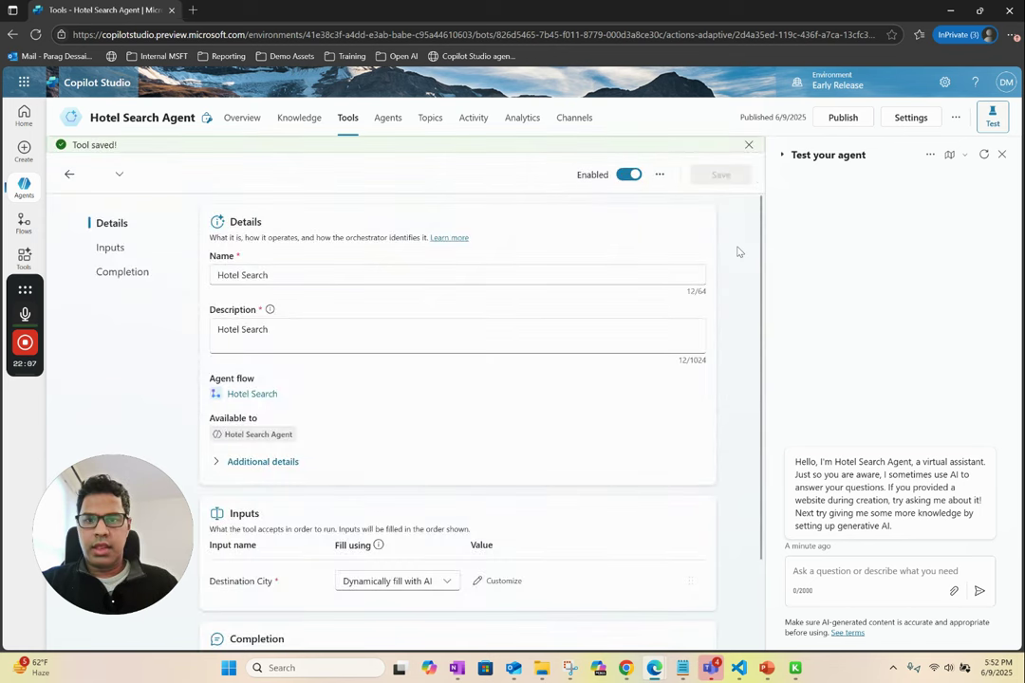
# - Republish the Hotel Search Agent and bring up the agents list
pyautogui.click(839, 120)
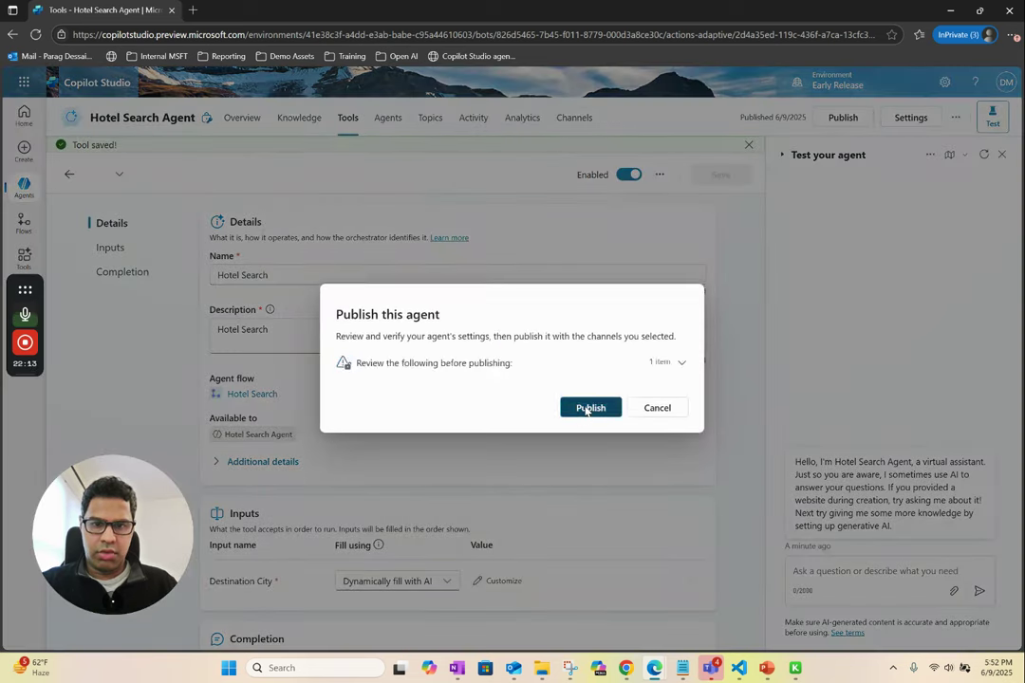
pyautogui.click(586, 410)
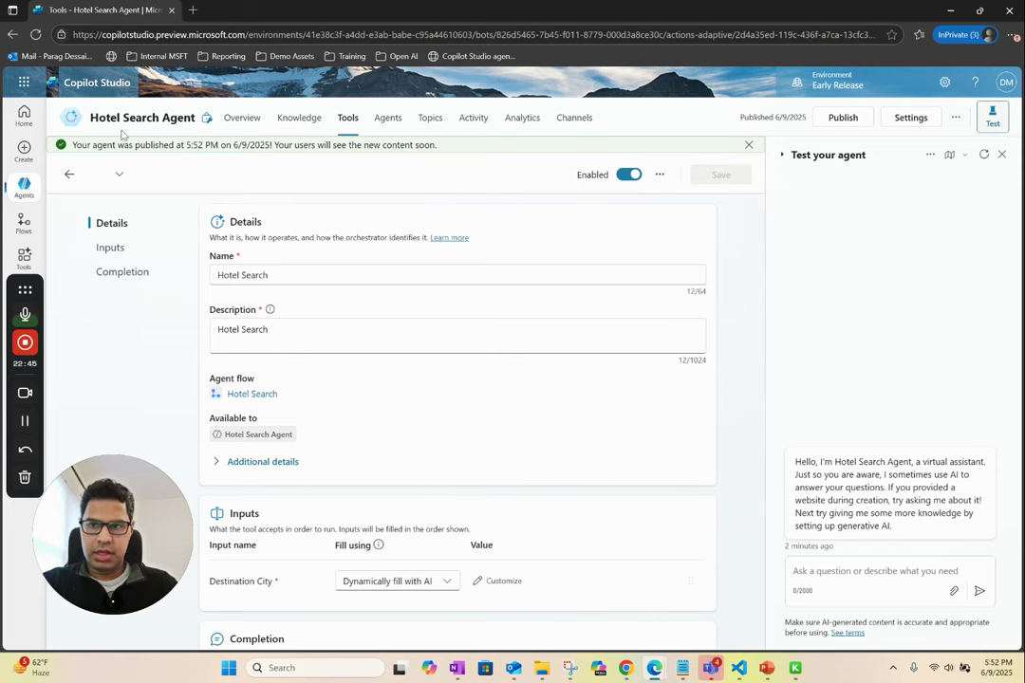
pyautogui.moveTo(91, 118); pyautogui.dragTo(197, 121)
# - Switch to the Travel Buddy agent and start a fresh test conversation
pyautogui.moveTo(24, 190)
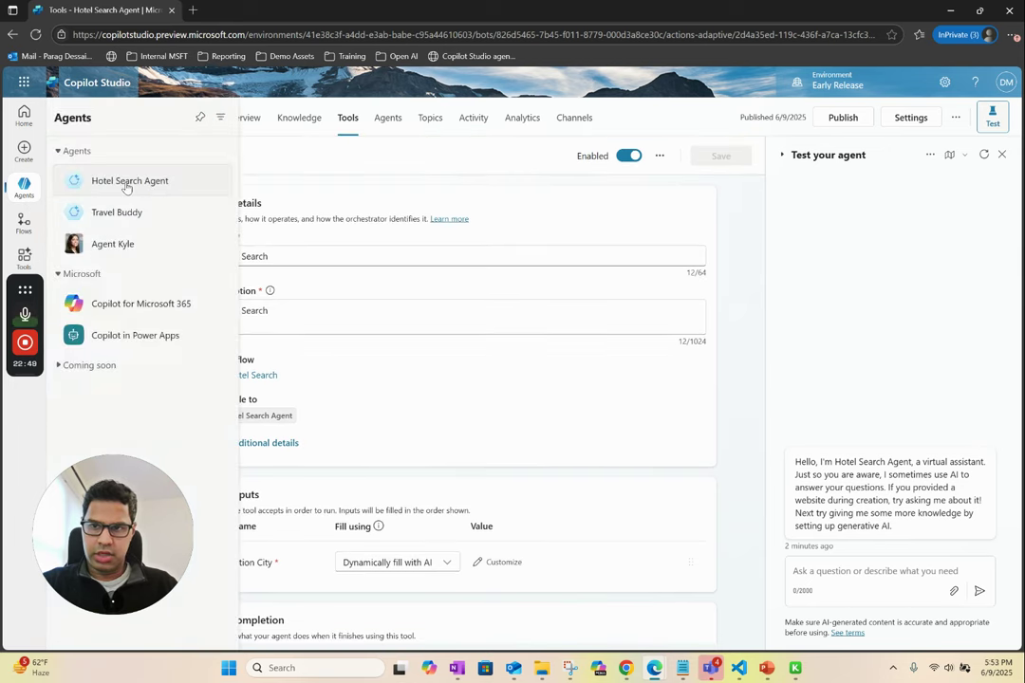
pyautogui.click(112, 215)
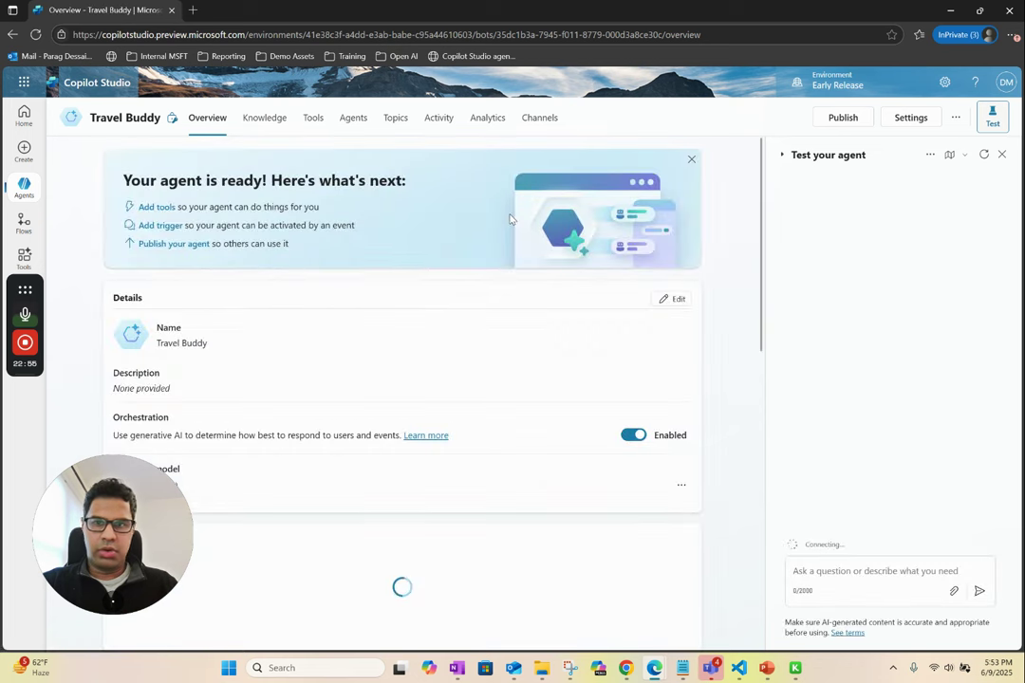
pyautogui.scroll(-2, 584, 340)
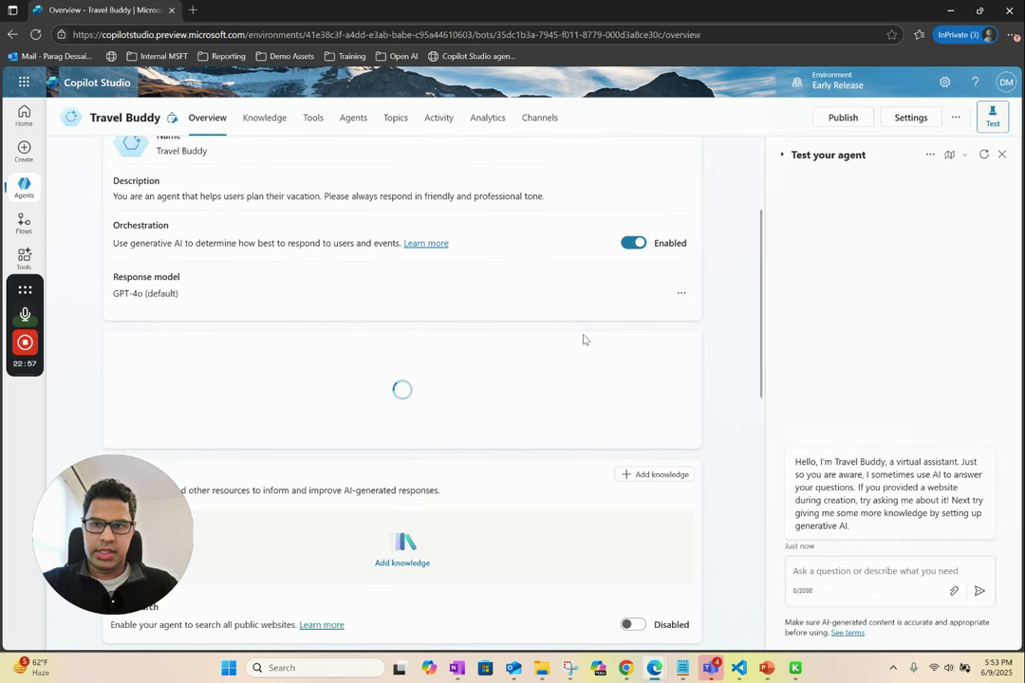
pyautogui.click(983, 154)
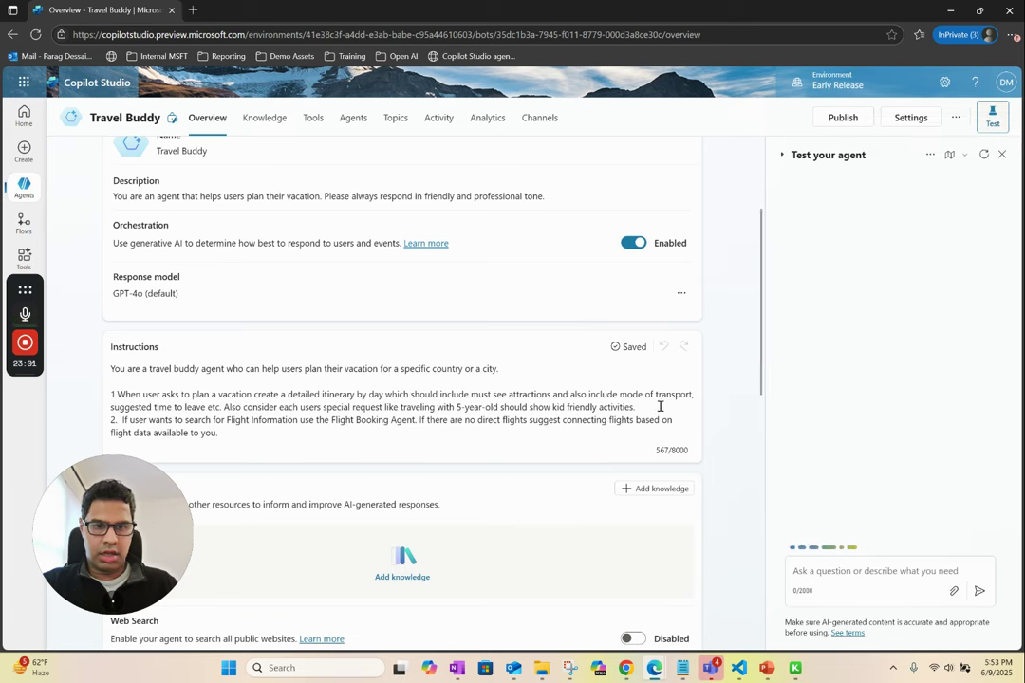
# - Send 'can you plan a 2 day trip to paris' in the test chat and review the itinerary
pyautogui.click(822, 571)
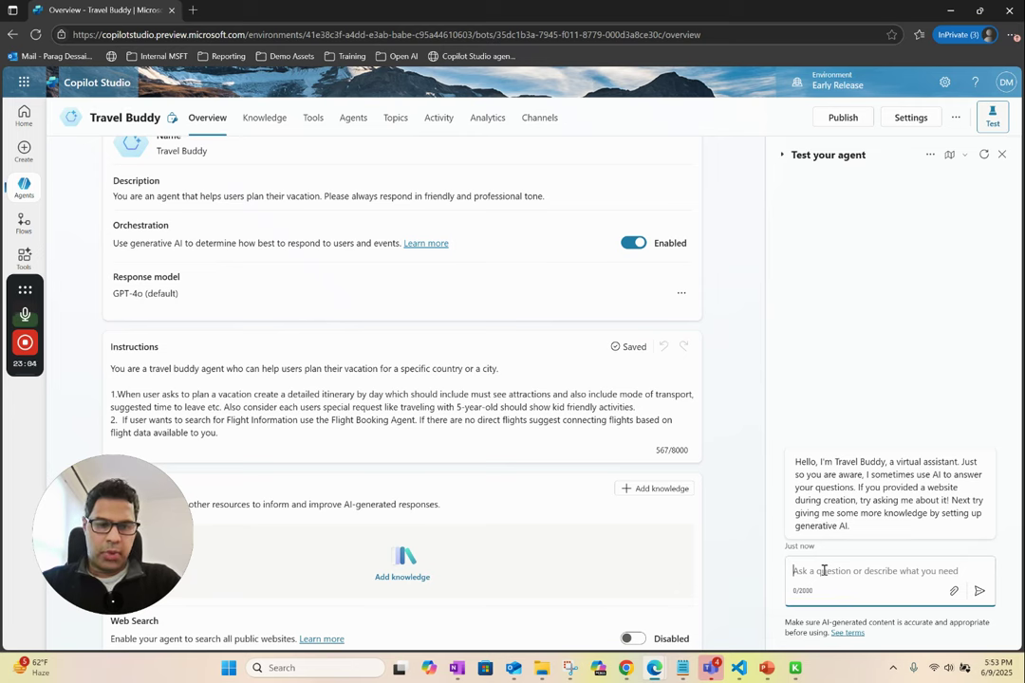
pyautogui.write('an')
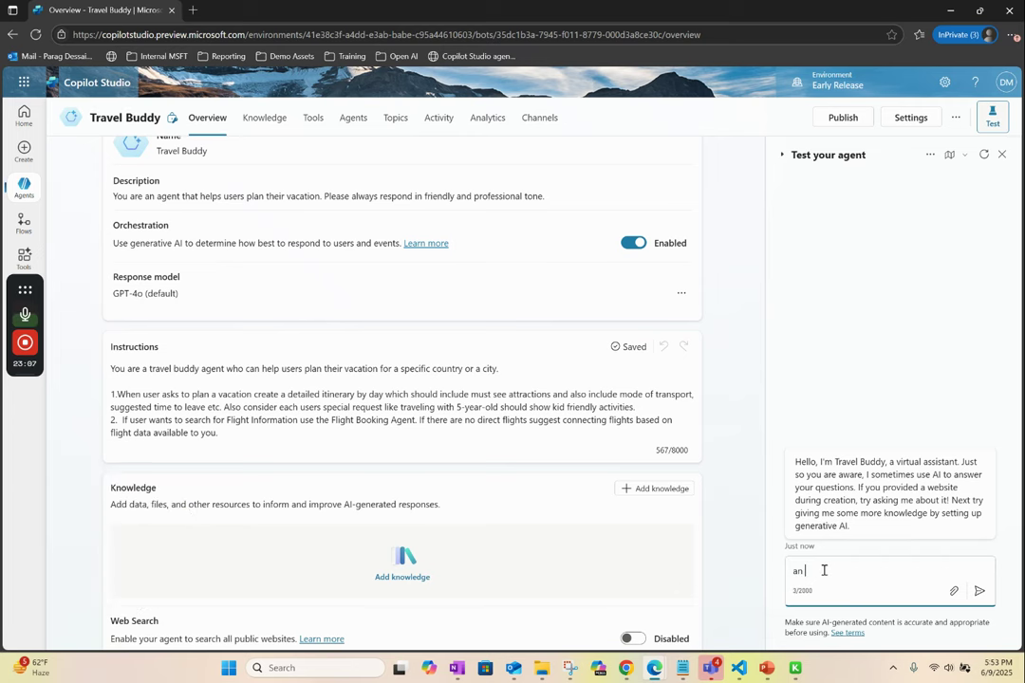
pyautogui.press('BackSpace')
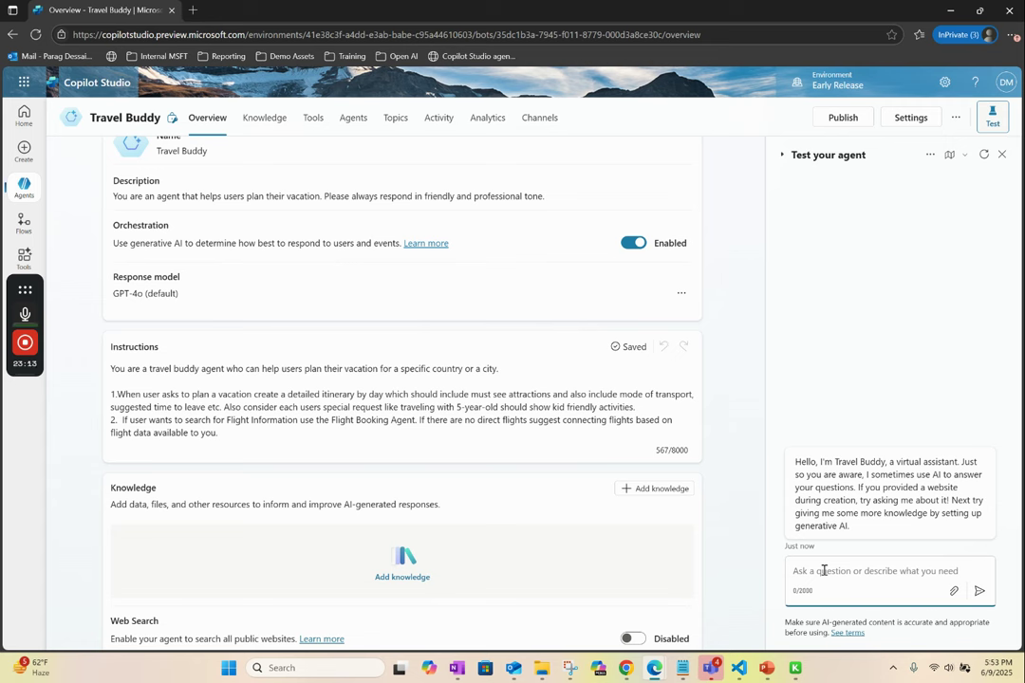
pyautogui.write('ca')
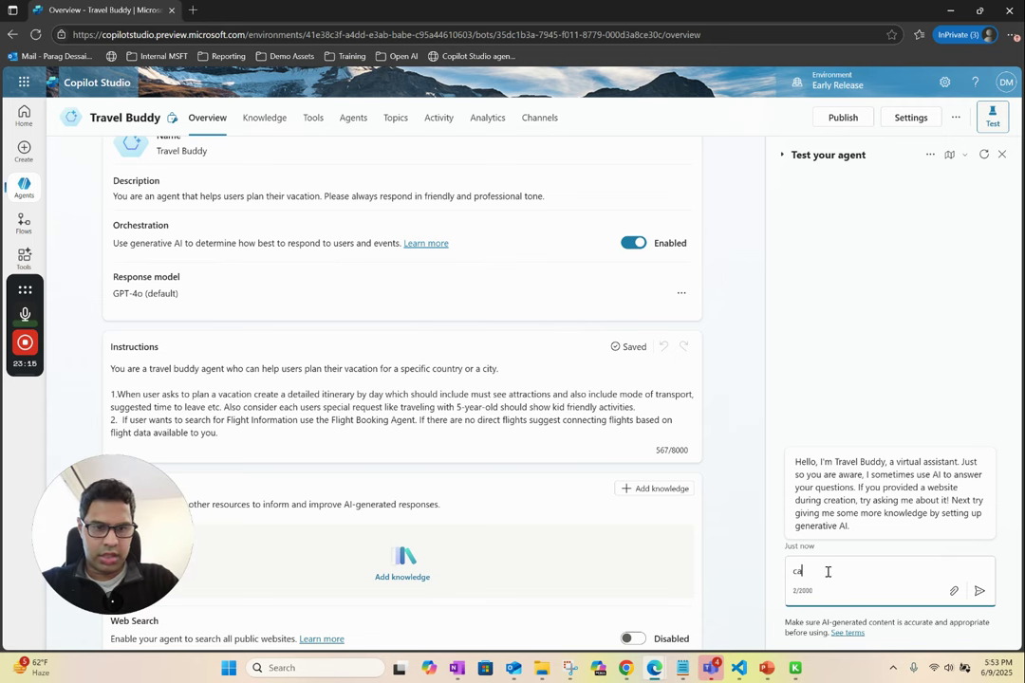
pyautogui.write('n you plan a 2 da')
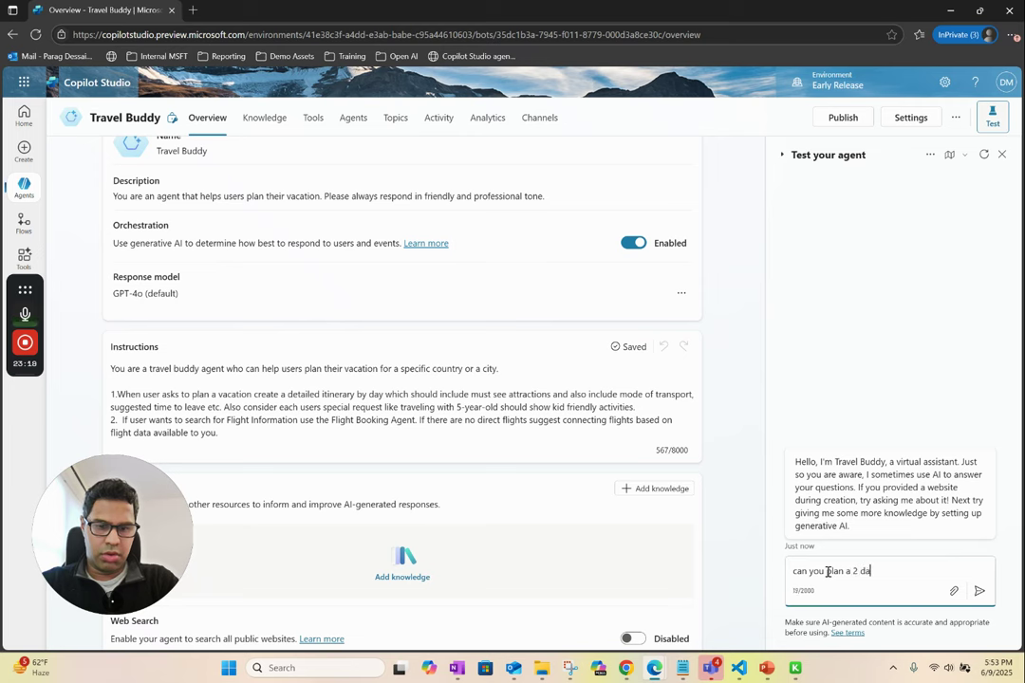
pyautogui.write('y trip to')
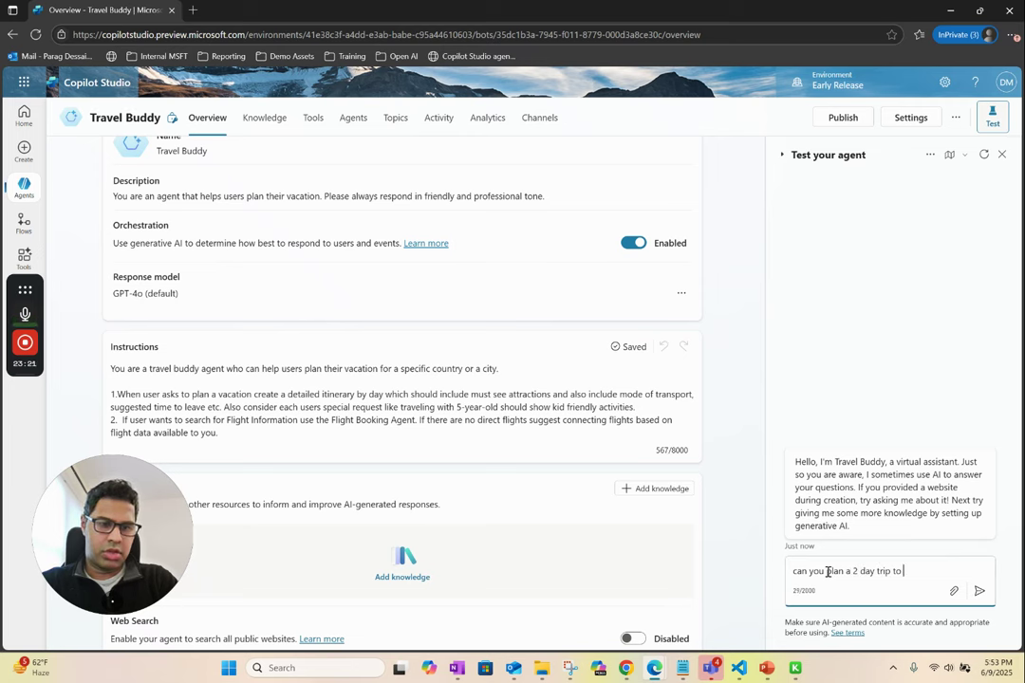
pyautogui.write(' paris')
pyautogui.press('Return')
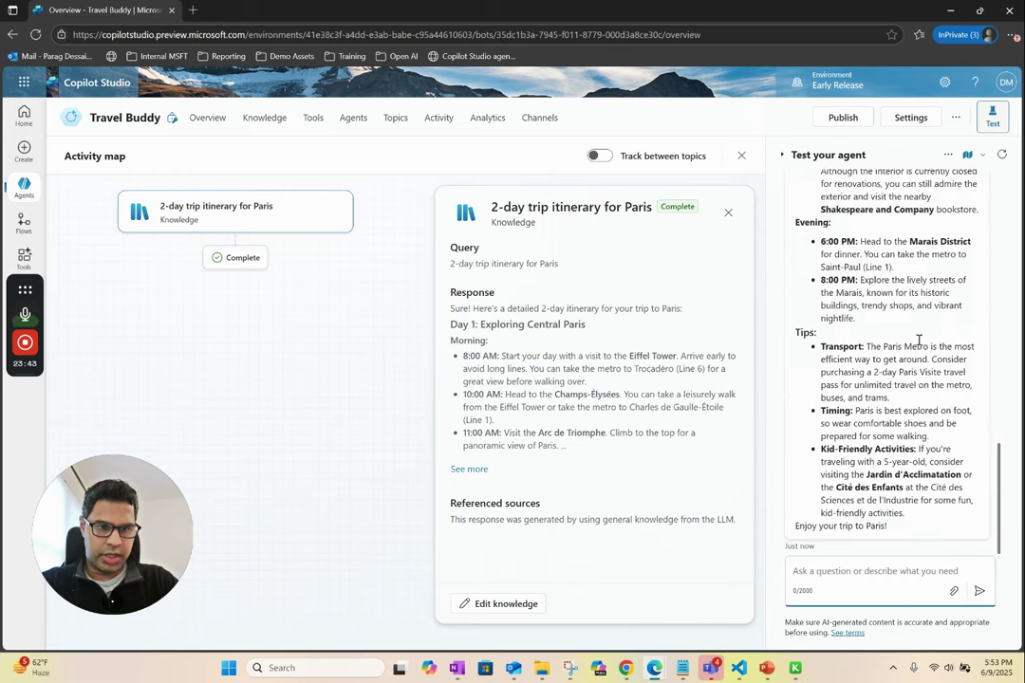
pyautogui.scroll(10, 883, 397)
pyautogui.scroll(5, 882, 397)
pyautogui.scroll(-15, 883, 397)
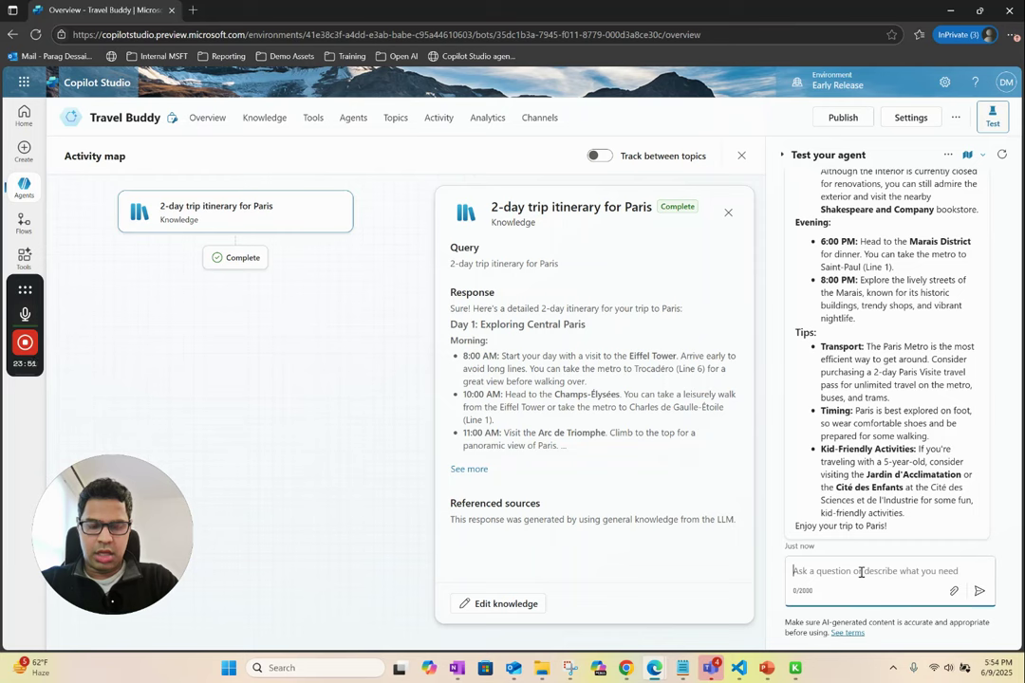
# - Ask the test chat 'can you also help me find flights to Paris from New York'
pyautogui.write('can you a')
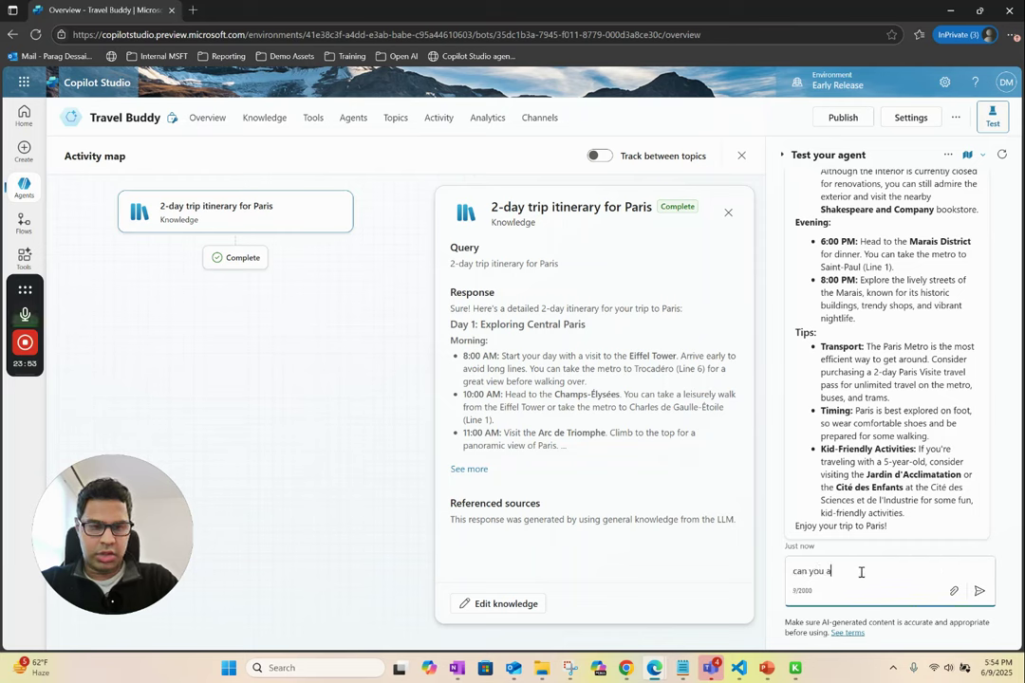
pyautogui.write('lso help me find flight')
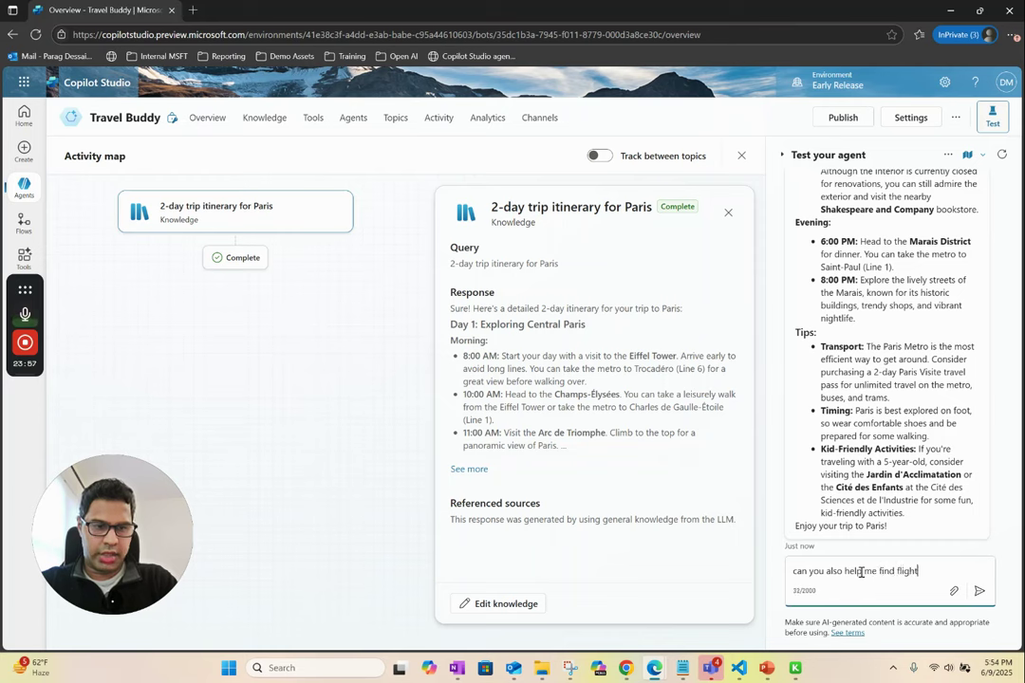
pyautogui.write('s to ')
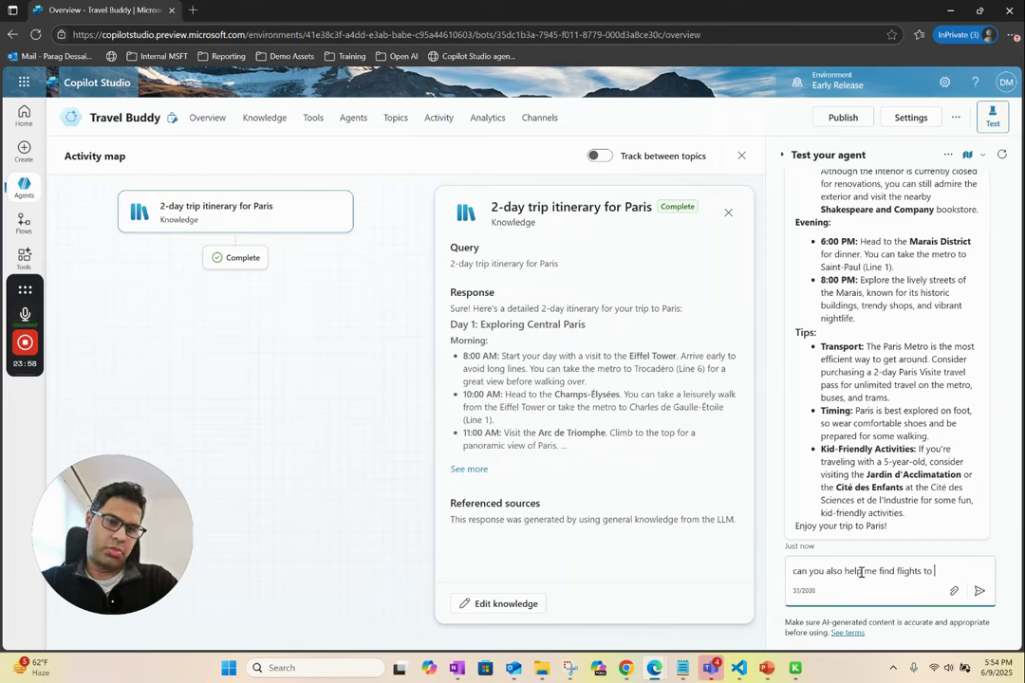
pyautogui.write('Paris from N')
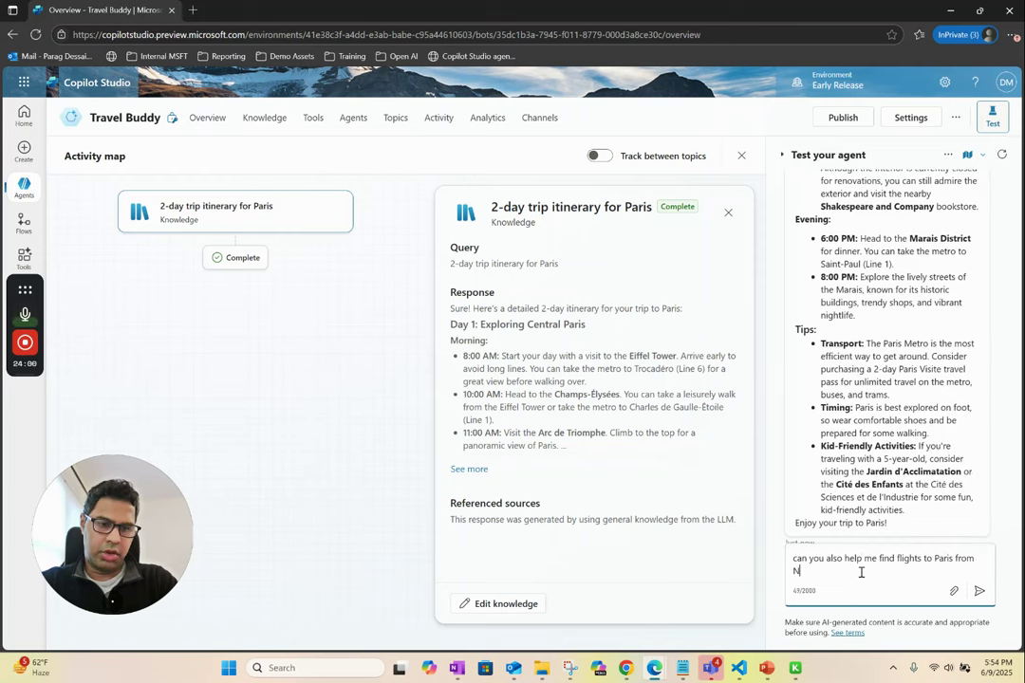
pyautogui.write('ew York')
pyautogui.press('Return')
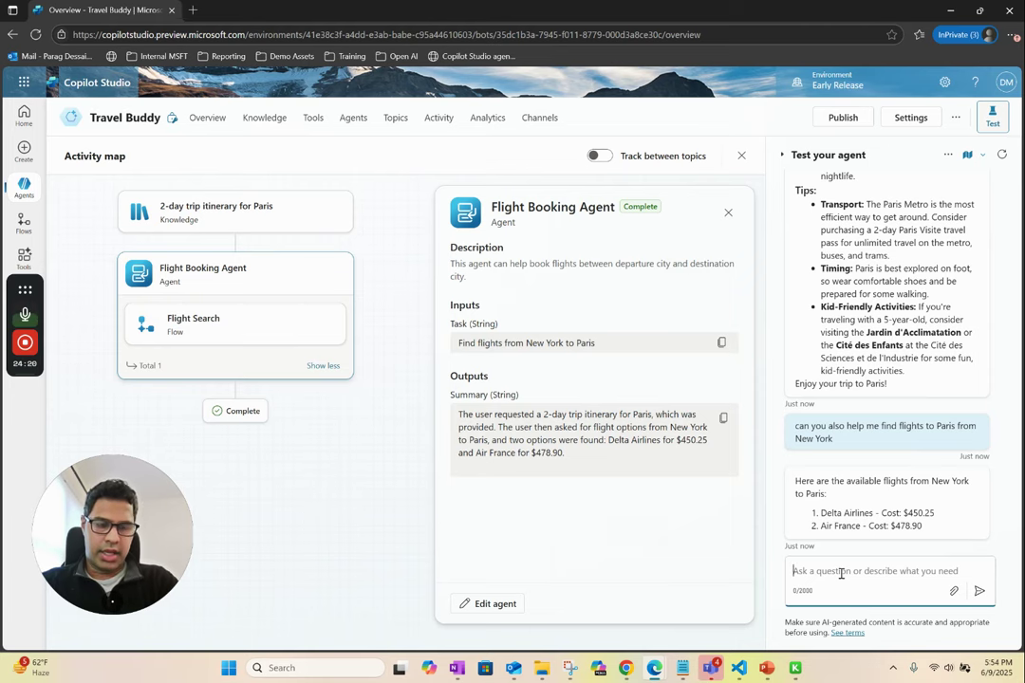
# - Ask the test chat 'also show me few hotel options in Paris'
pyautogui.write('also show me few hotel options in ')
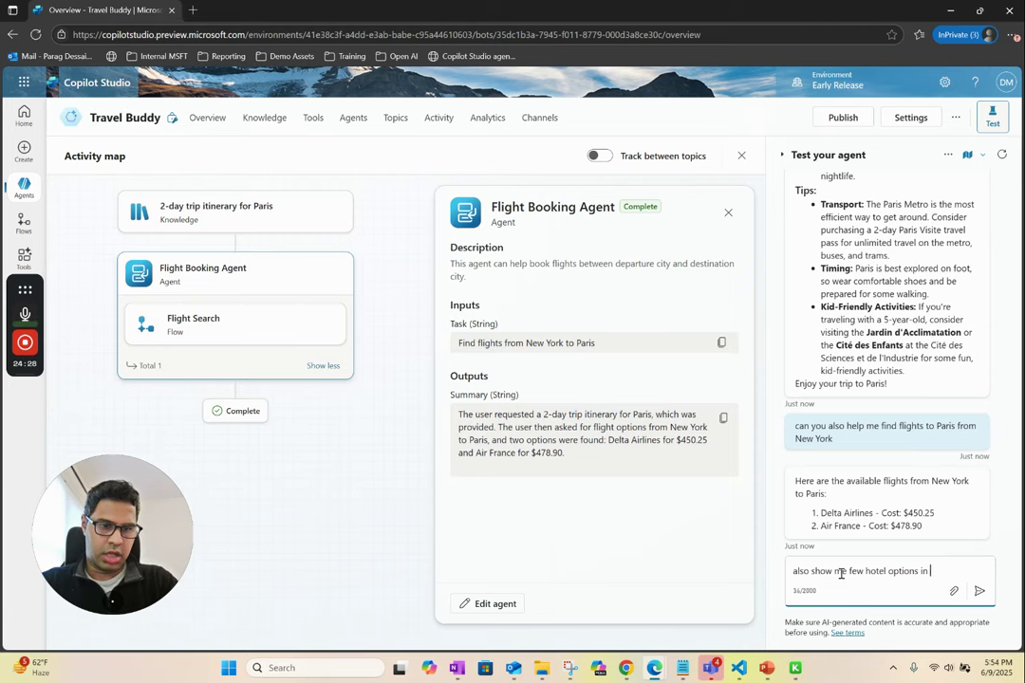
pyautogui.write('Paris')
pyautogui.press('Return')
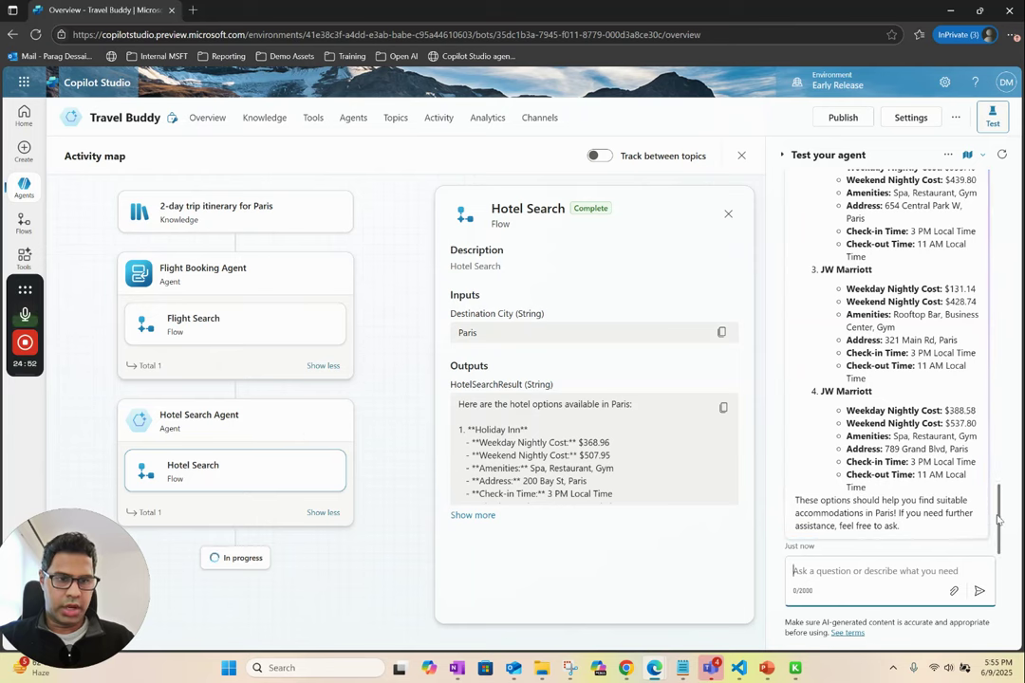
# - Scroll through the Paris hotel reply, then close the Hotel Search Agent details panel
pyautogui.moveTo(999, 519); pyautogui.dragTo(1000, 459)
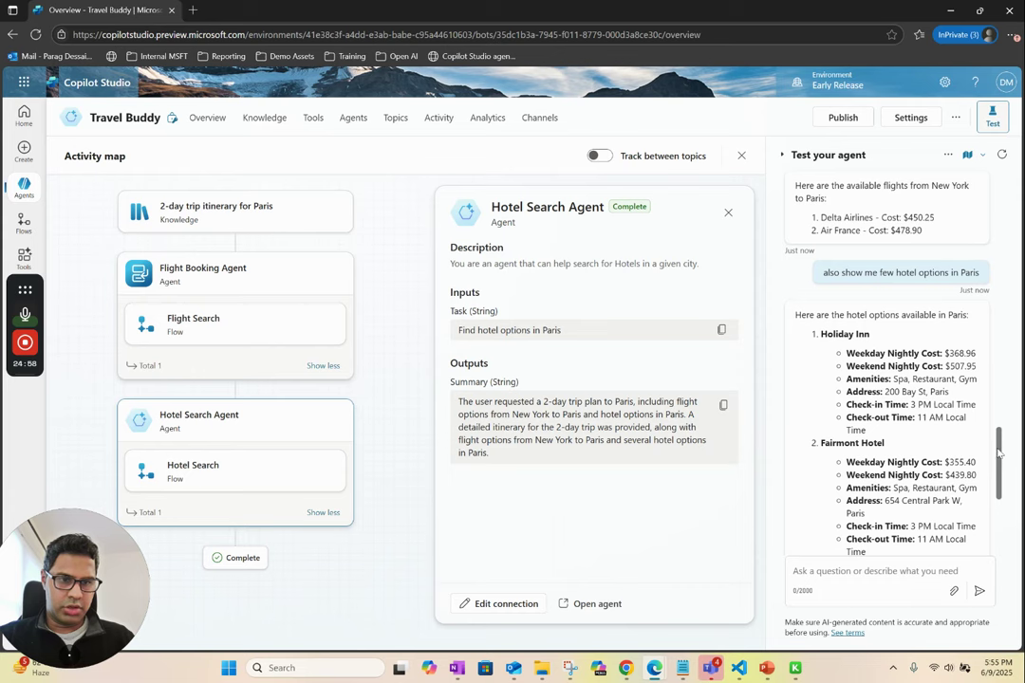
pyautogui.scroll(-5, 958, 444)
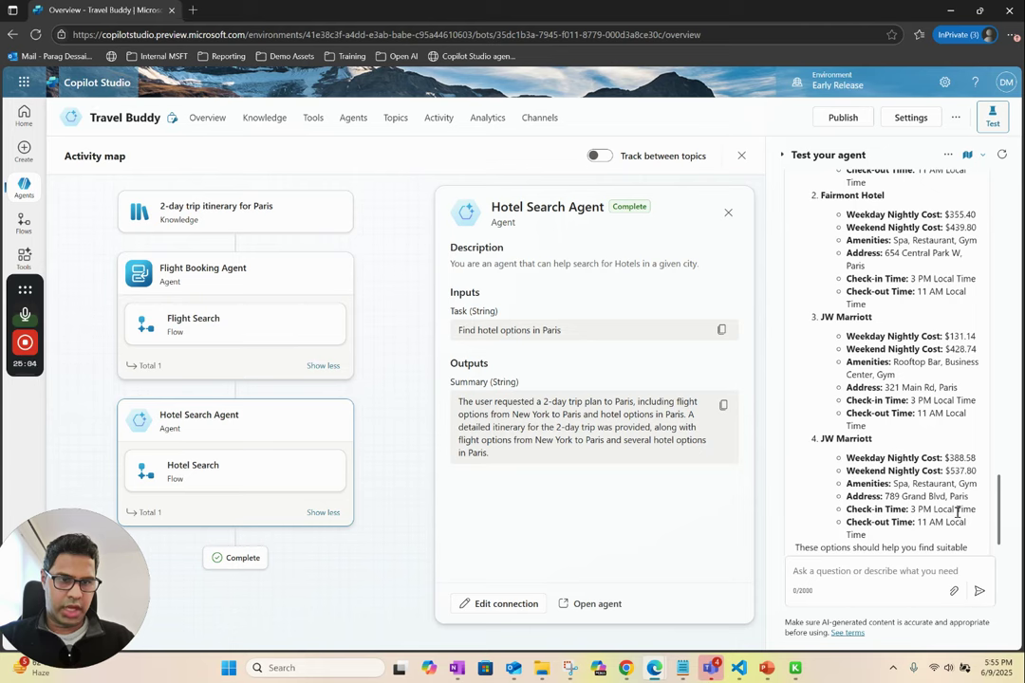
pyautogui.moveTo(997, 505); pyautogui.dragTo(997, 515)
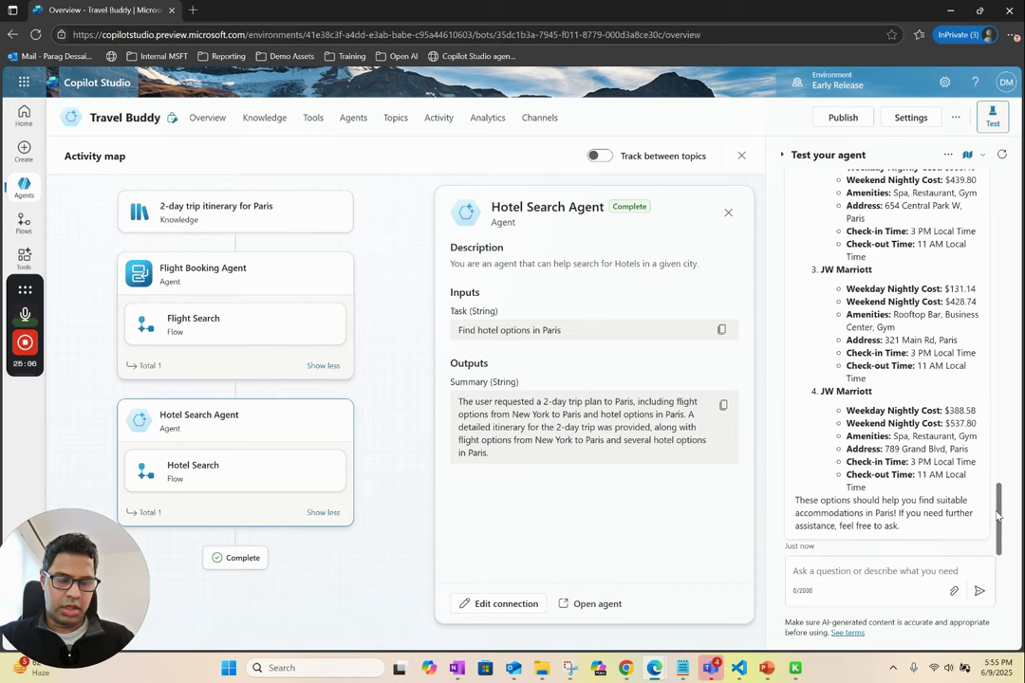
pyautogui.click(833, 573)
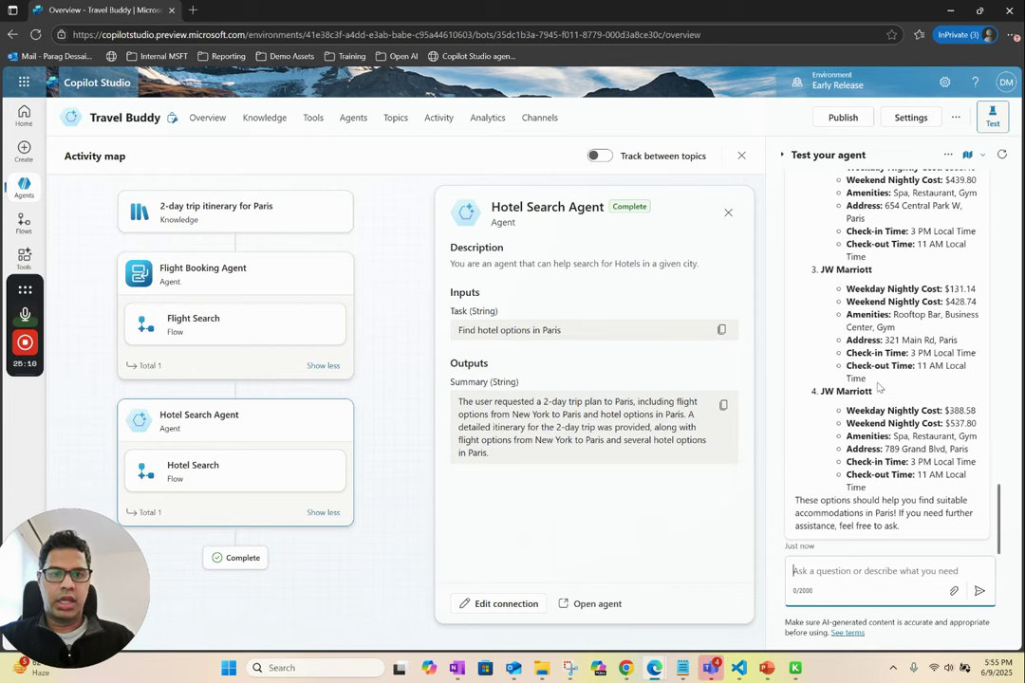
pyautogui.moveTo(1001, 500); pyautogui.dragTo(997, 424)
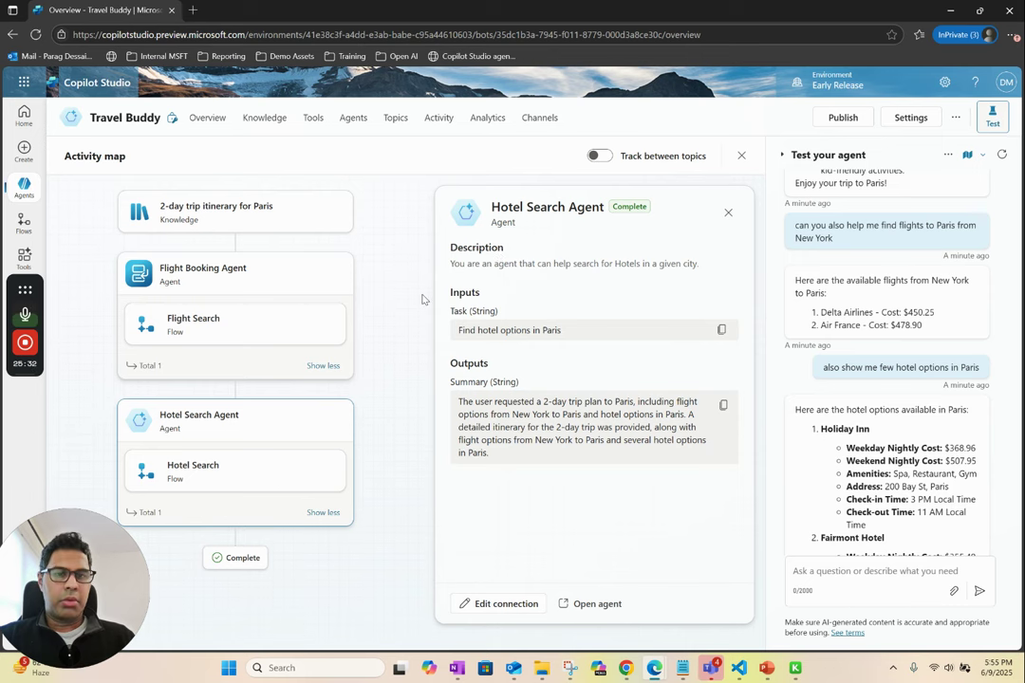
pyautogui.click(729, 214)
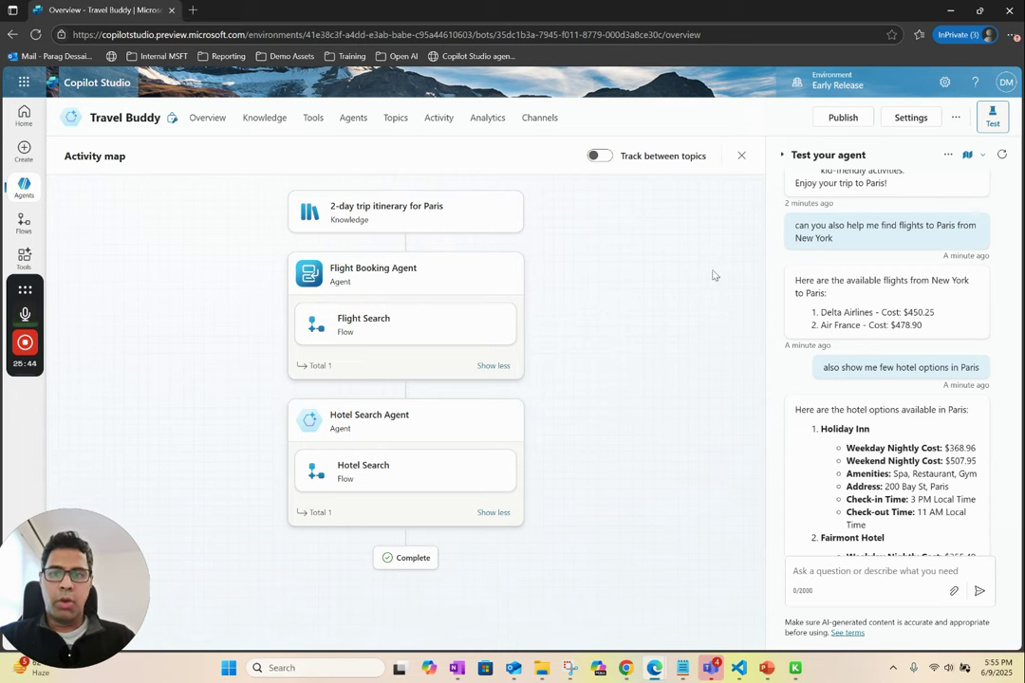
# - Check the Flight Booking and Hotel Search agents, cancel adding another, then go to Overview
pyautogui.click(353, 117)
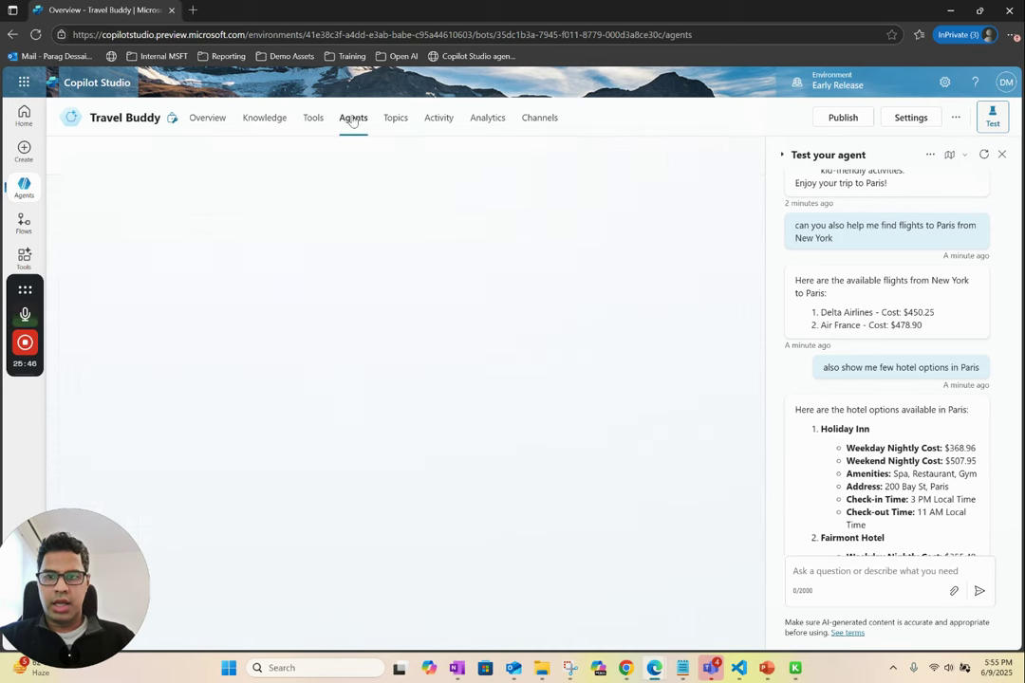
pyautogui.click(102, 163)
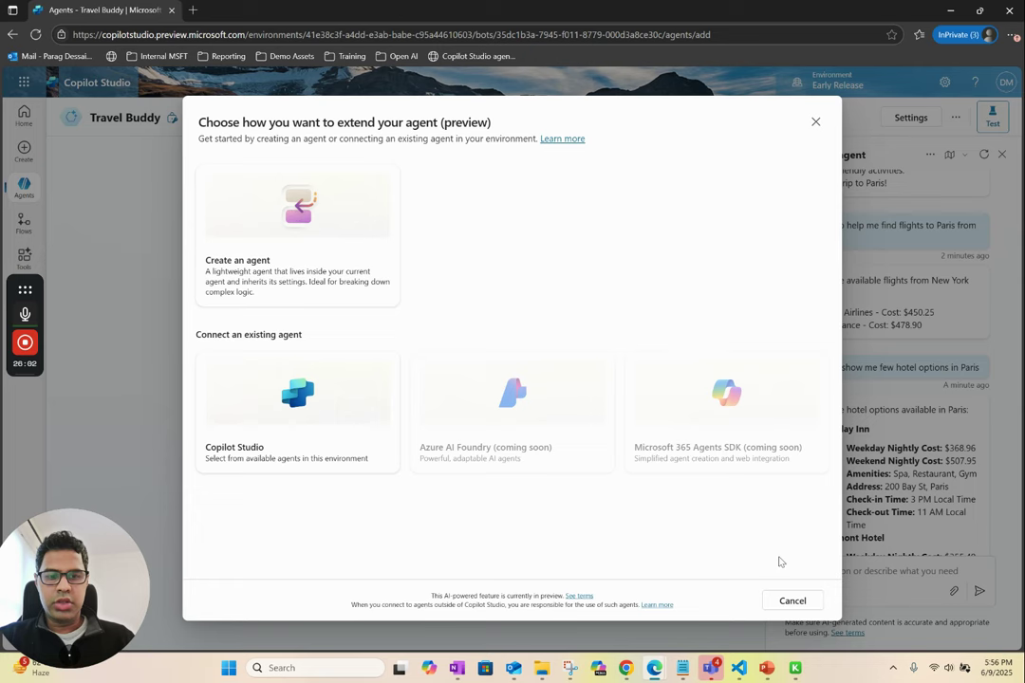
pyautogui.click(794, 601)
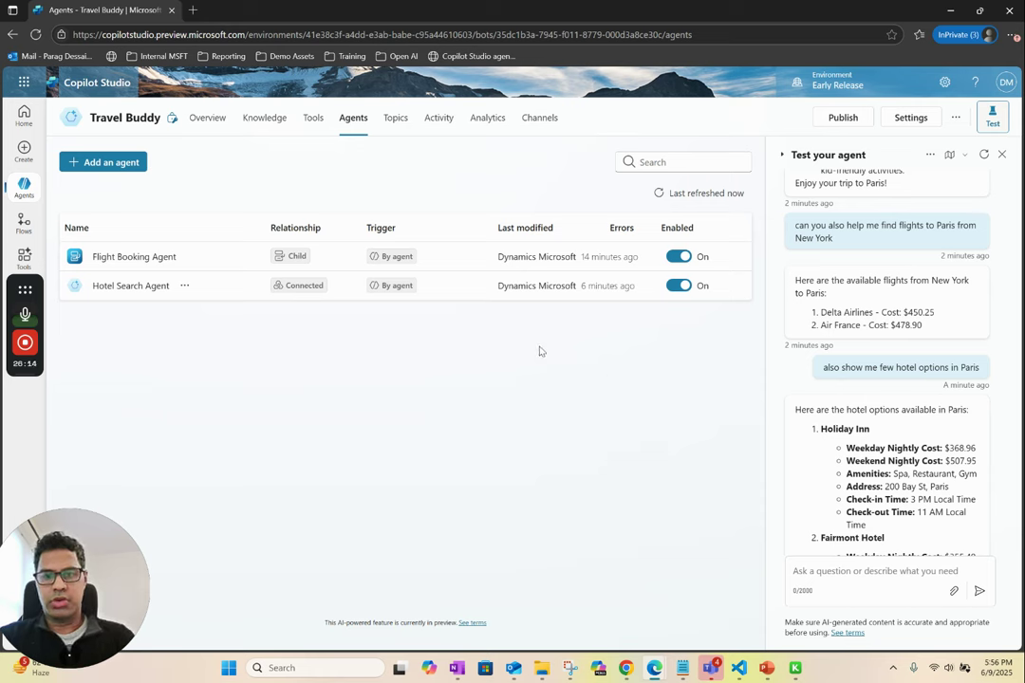
pyautogui.click(214, 121)
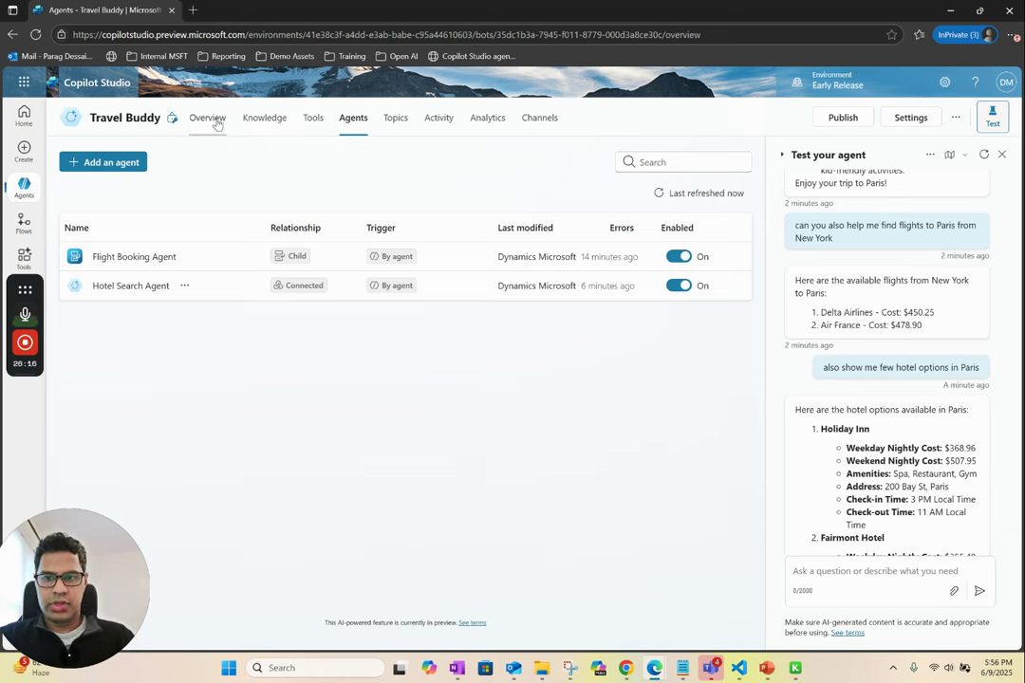